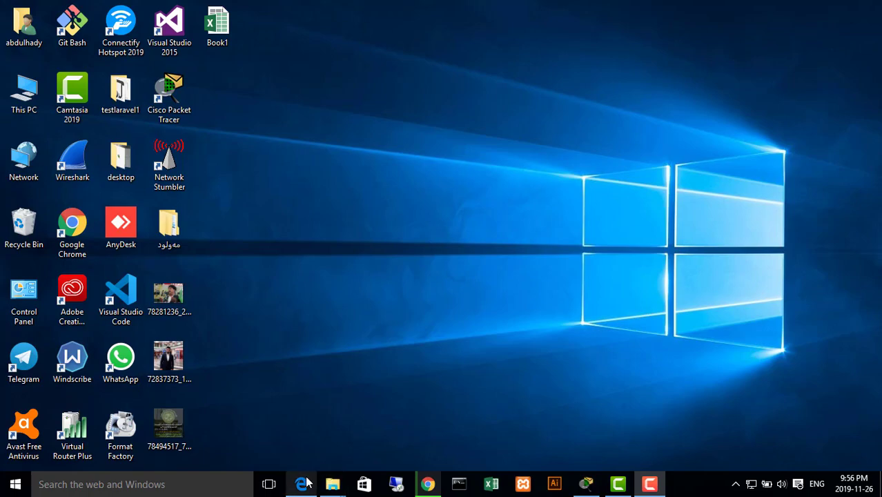
Switch to RIP.pdf in the browser and examine the topology diagram of Lab 5.6.1: Basic RIP Configuration
left_click(301, 482)
scroll(672, 219, "up", 8)
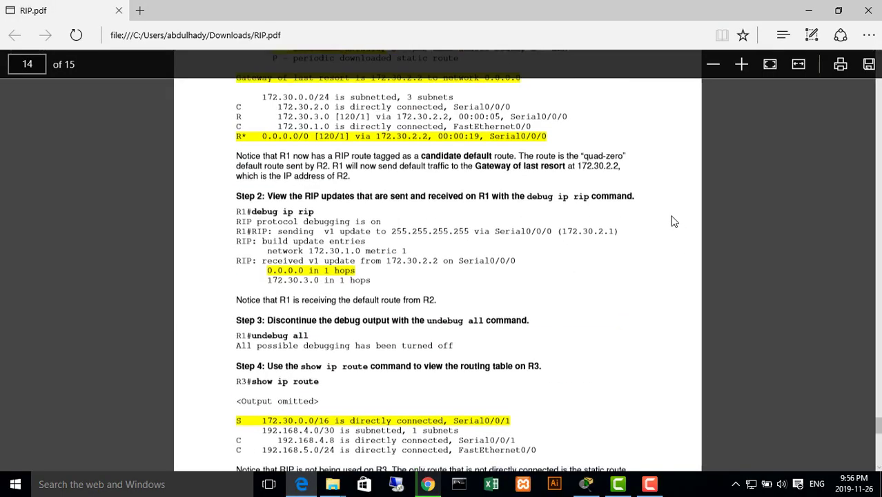
left_click_drag(878, 410, 878, 68)
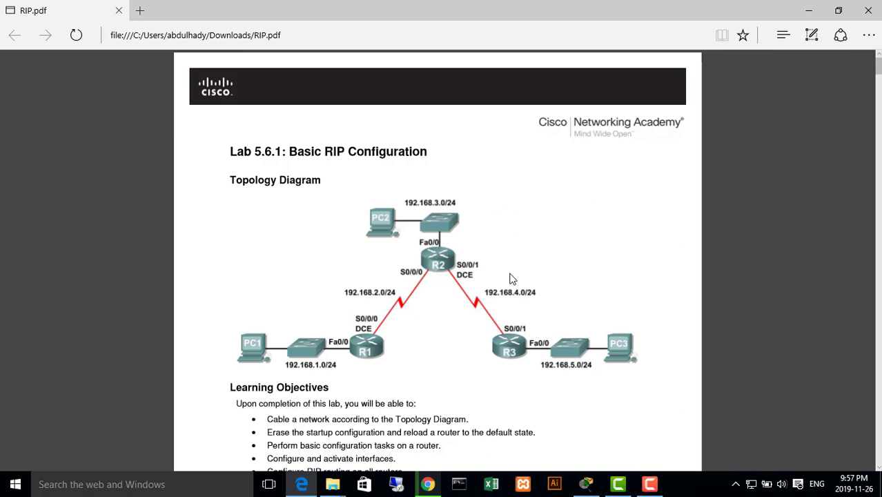
scroll(510, 279, "down", 1)
scroll(511, 279, "up", 1)
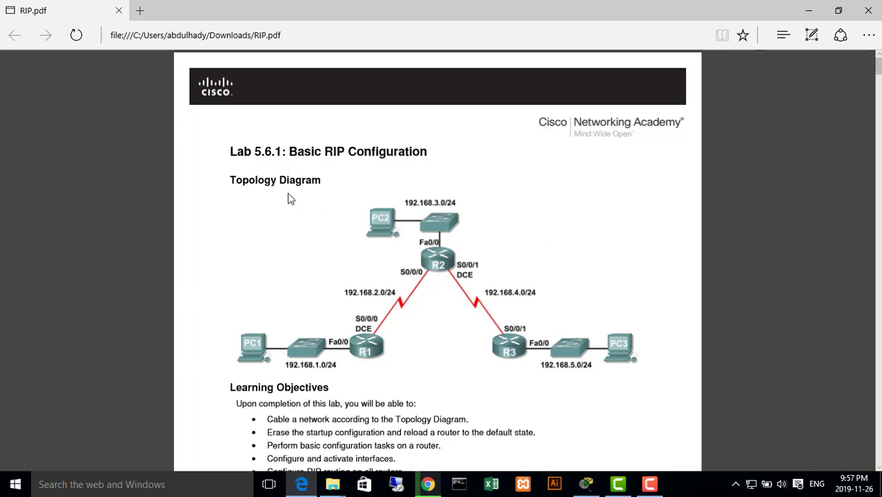
scroll(486, 311, "down", 1)
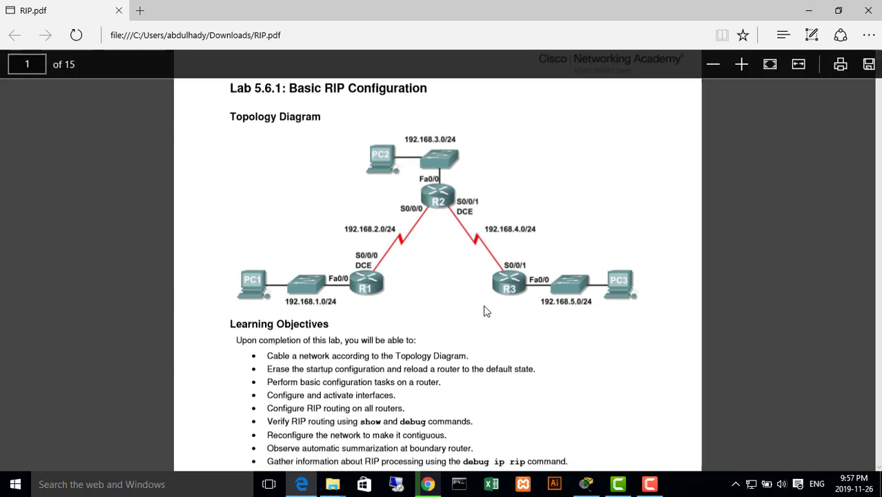
scroll(350, 284, "up", 1)
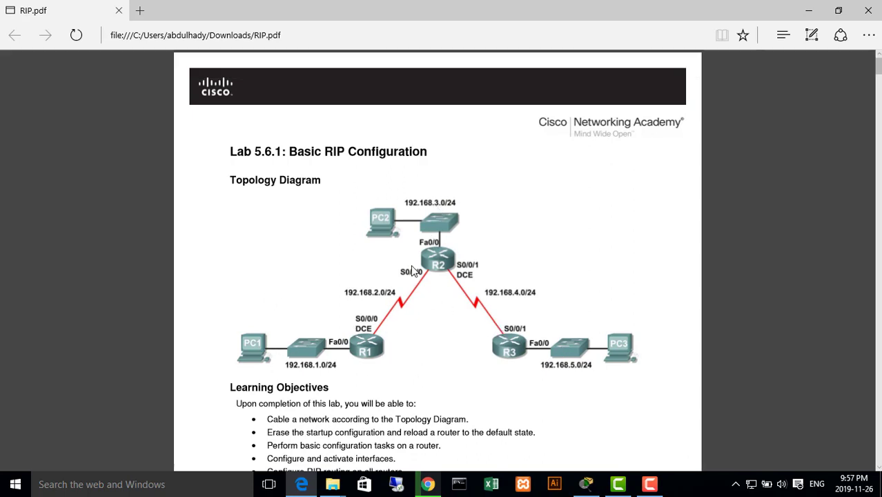
Switch to Cisco Packet Tracer with its empty logical workspace filling the screen
left_click(586, 484)
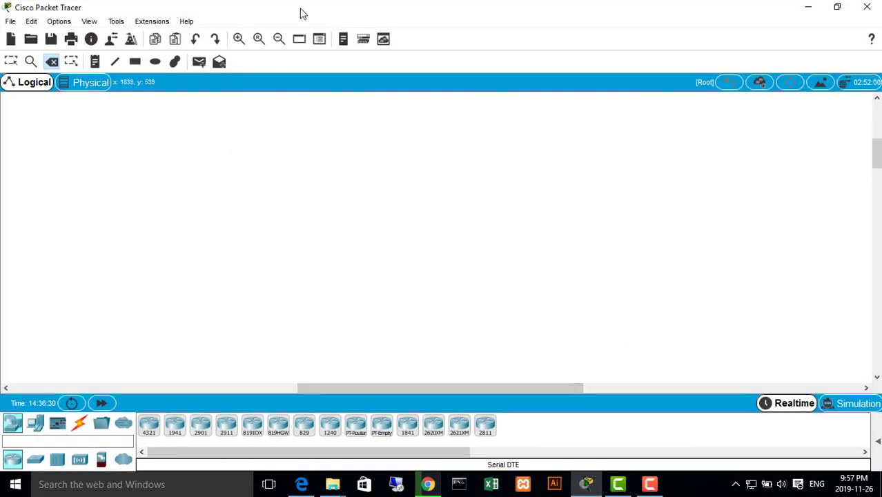
left_click_drag(300, 9, 421, 39)
double_click(423, 41)
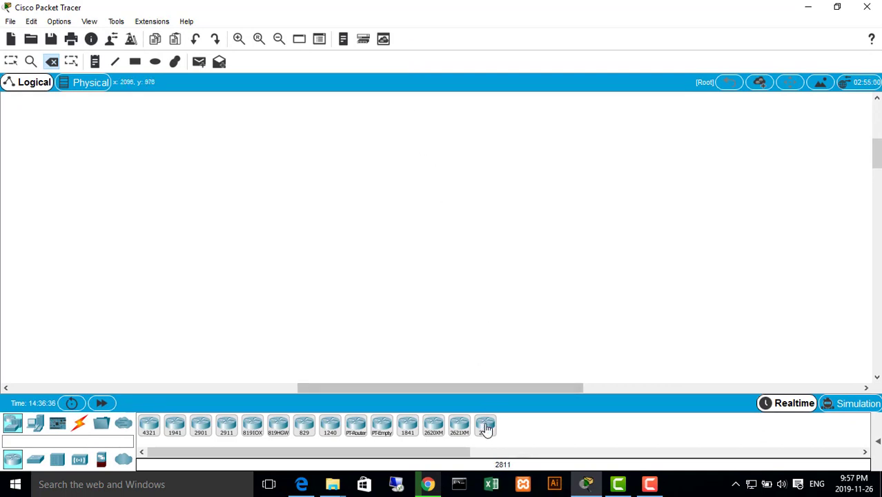
Place three 2811 routers in a triangle on the logical workspace, one above and two below
left_click_drag(485, 424, 425, 172)
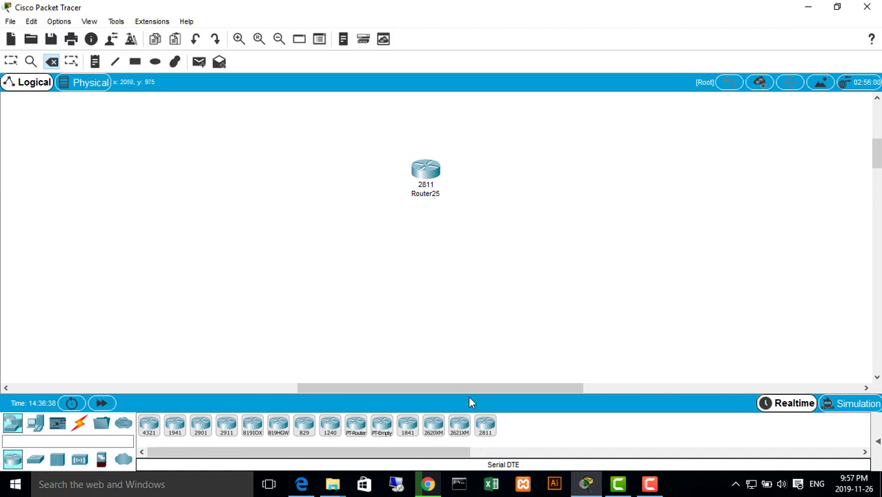
left_click_drag(486, 424, 598, 287)
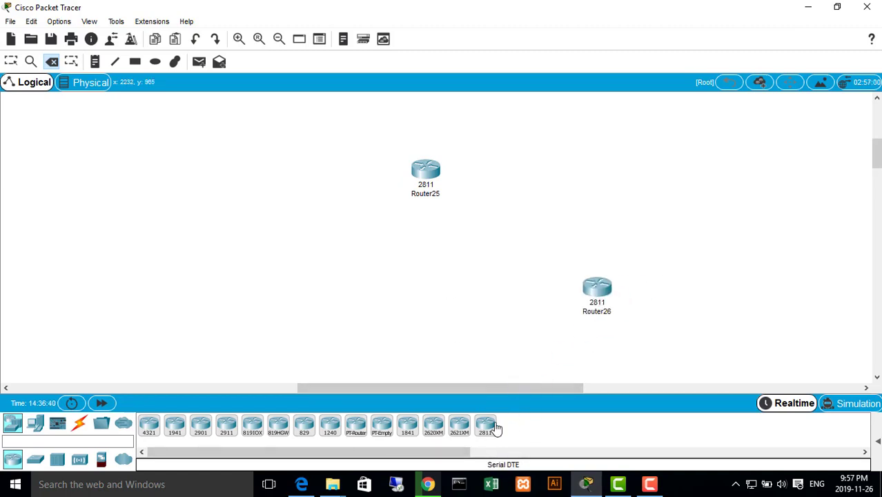
left_click_drag(485, 424, 310, 319)
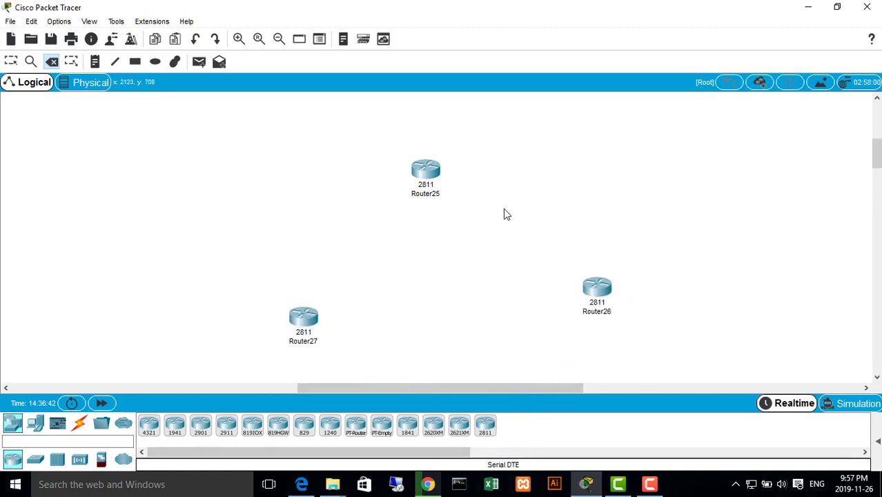
Add three 2960 switches, one beside each router on its outer side, with the upper router's switch to its left
left_click(36, 459)
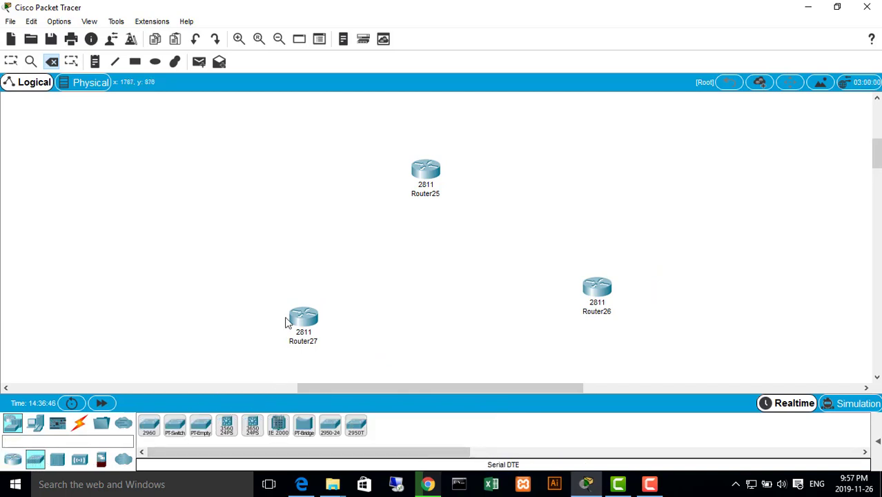
left_click_drag(151, 426, 325, 153)
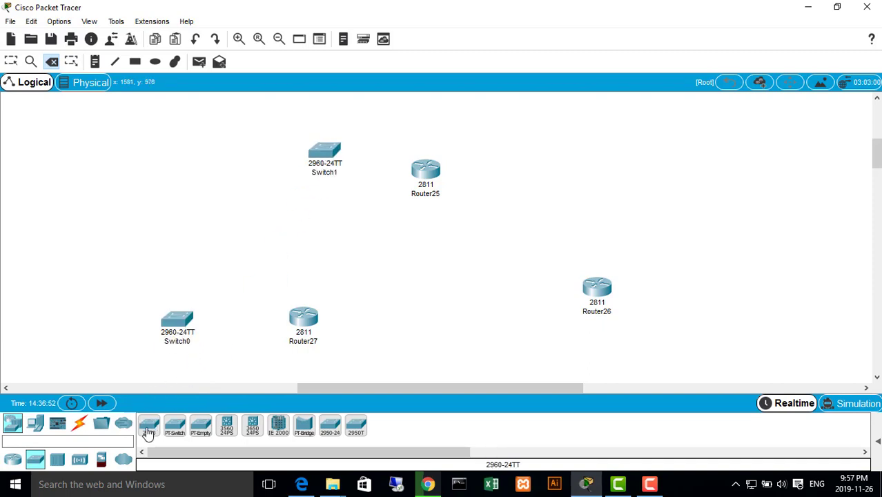
left_click_drag(147, 427, 694, 300)
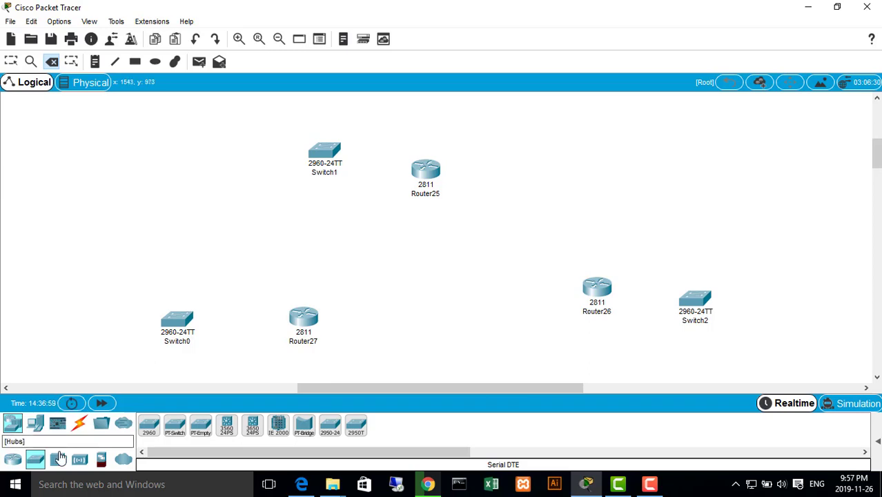
Add three laptops to the workspace, one on the outer side of each 2960 switch
left_click(35, 423)
left_click(175, 432)
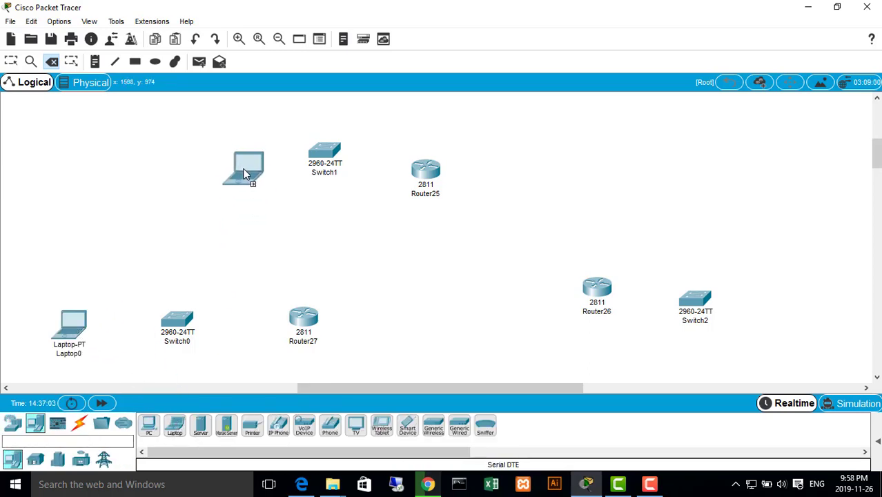
left_click(236, 144)
left_click(173, 432)
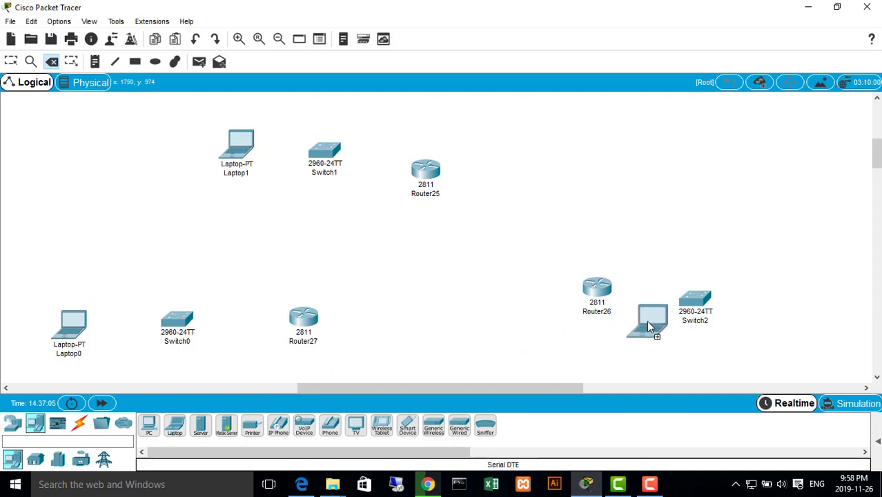
left_click(790, 314)
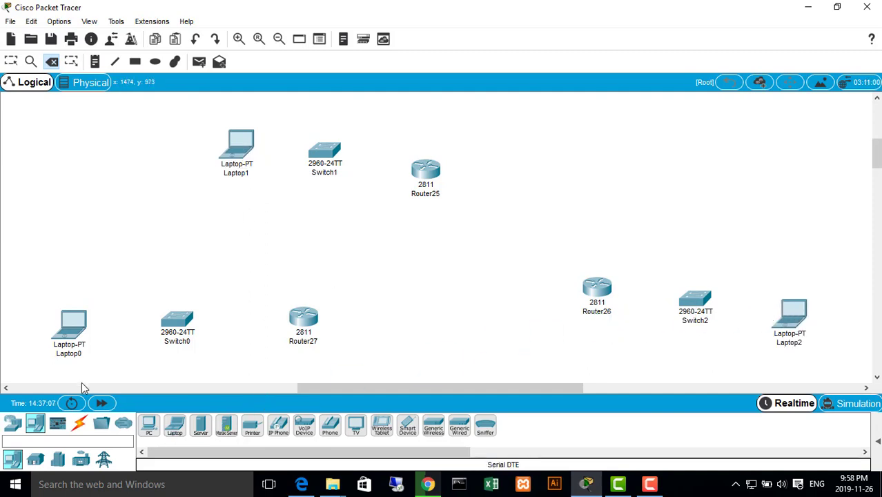
Delete the three 2811 routers from the logical workspace
left_click(81, 424)
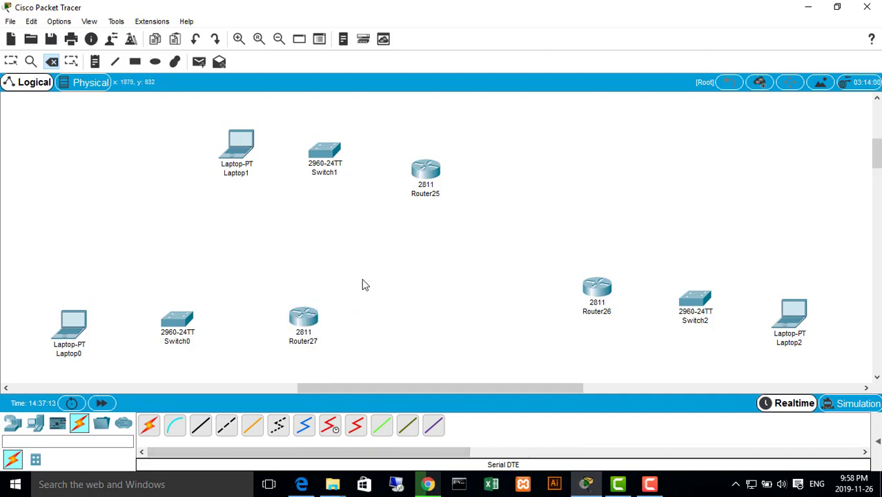
left_click(425, 170)
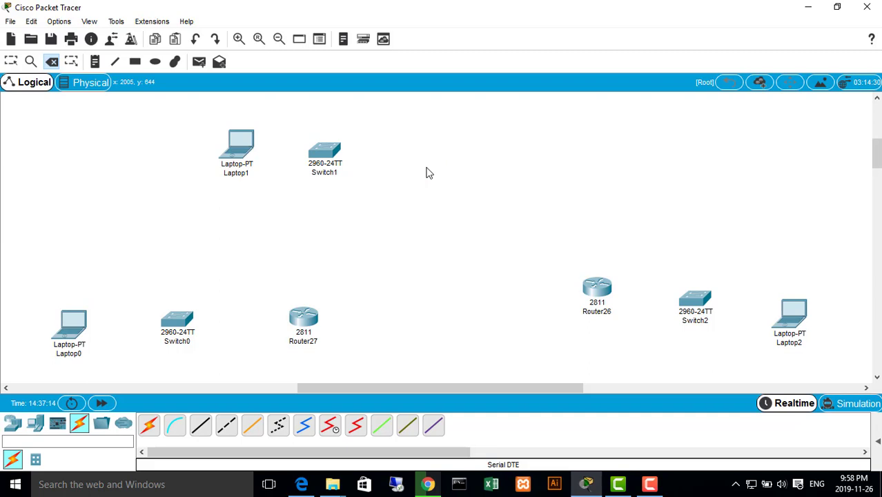
left_click(307, 316)
left_click(597, 288)
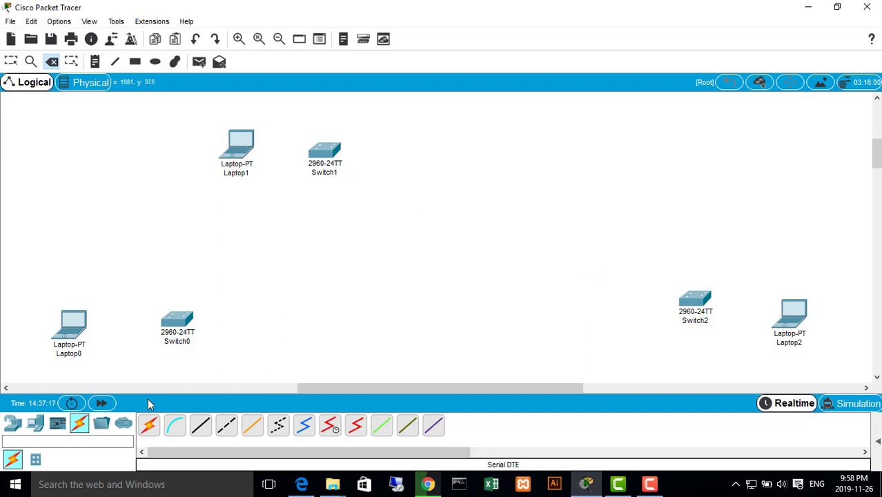
Place three new 2811 routers in a triangle between the switches, one at the top and two below
left_click(12, 422)
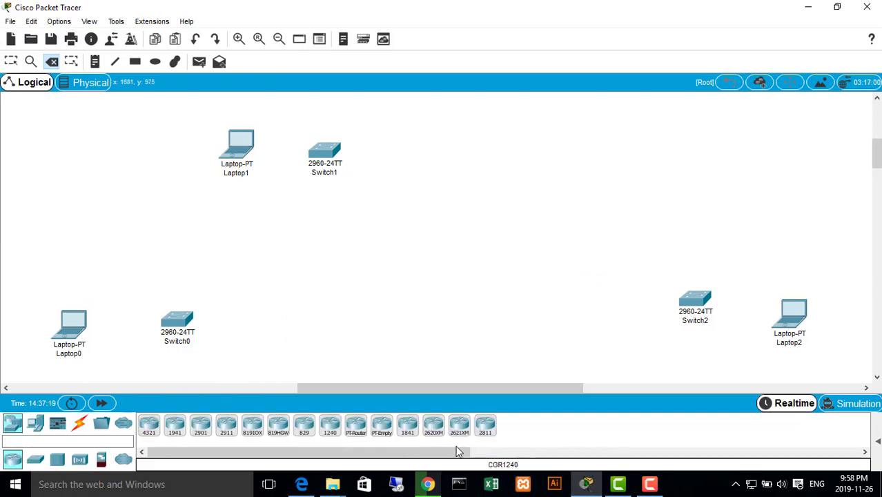
left_click(485, 424)
left_click(458, 195)
left_click(485, 425)
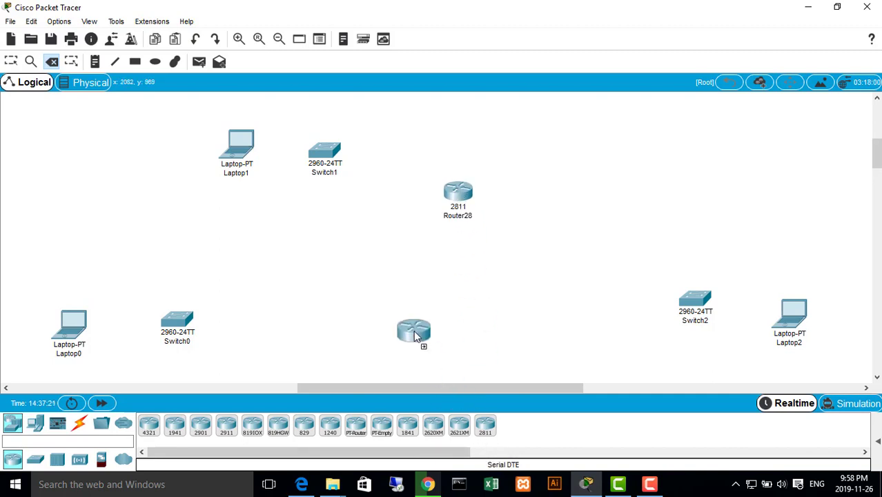
left_click(365, 291)
left_click(485, 424)
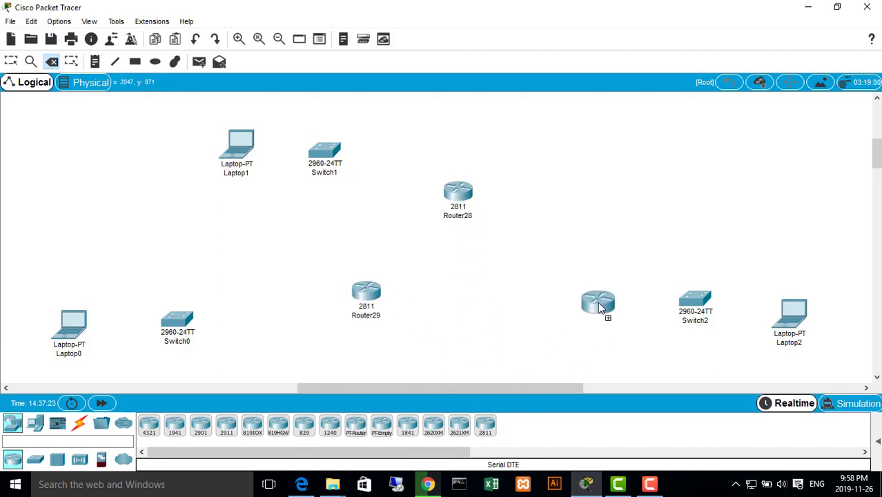
left_click(598, 301)
Try to start a Serial DTE cable from the top 2811 router
left_click(79, 422)
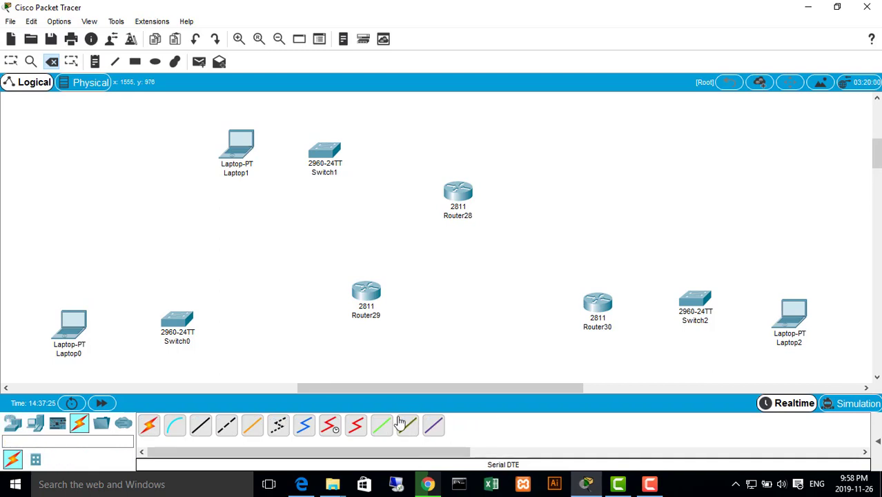
left_click(355, 424)
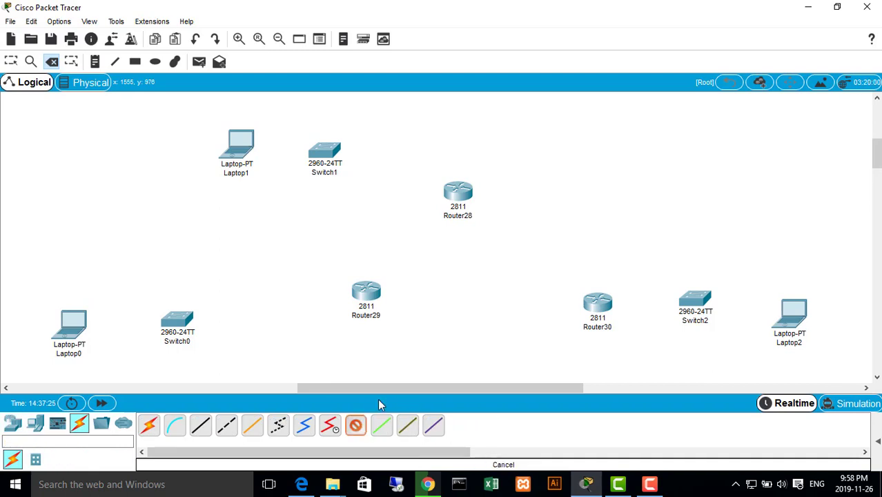
left_click(461, 196)
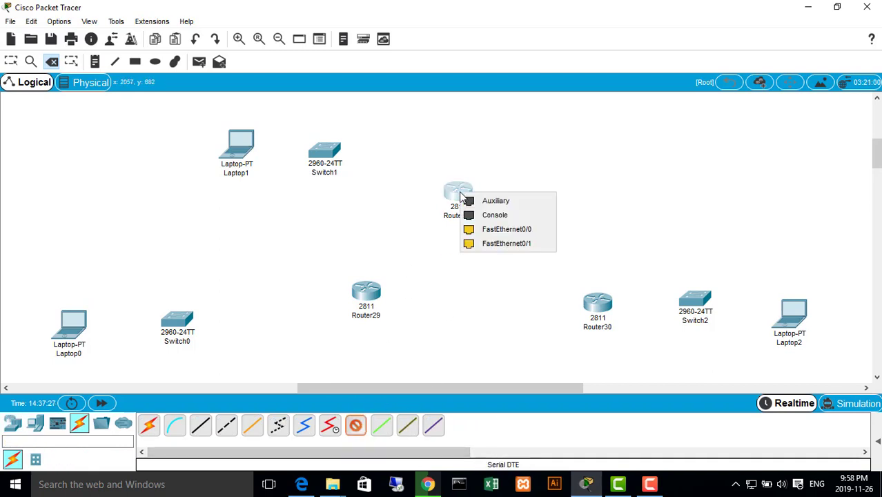
left_click(485, 230)
left_click(498, 261)
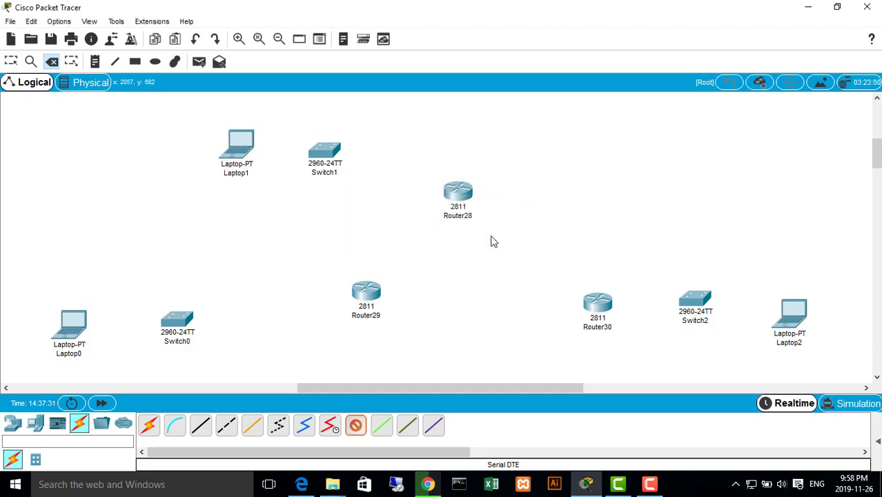
left_click(351, 431)
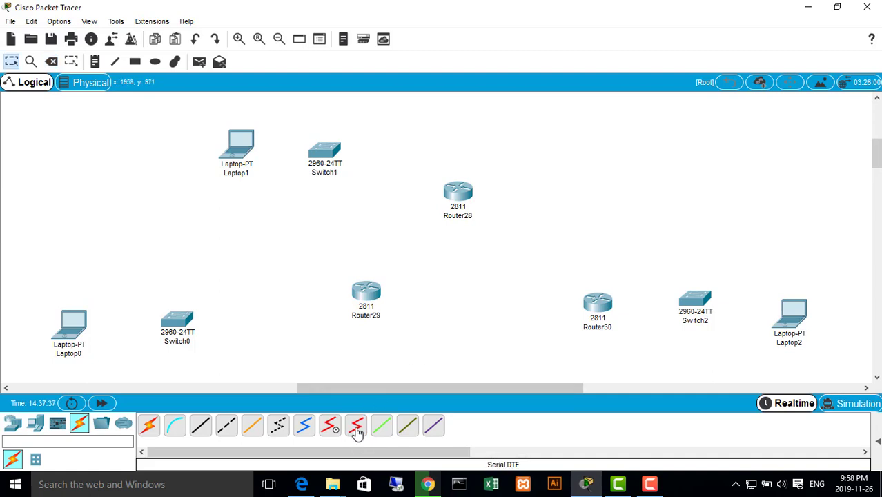
left_click(356, 426)
Install two WIC-1T serial modules in the two upper interface slots of the top 2811 router and switch its power on
left_click(461, 196)
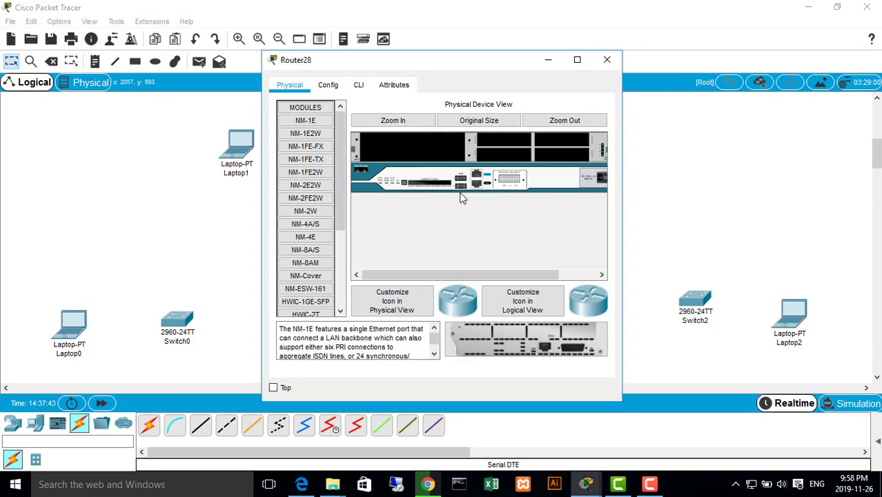
left_click_drag(624, 242, 759, 247)
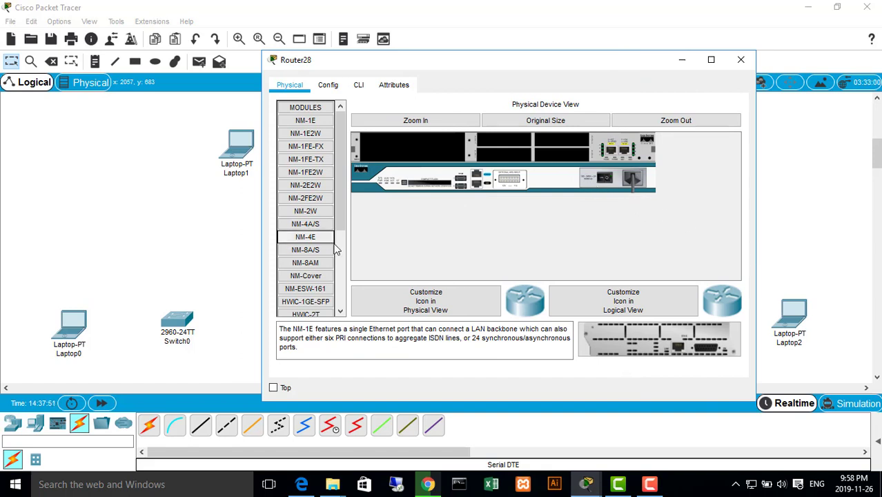
scroll(331, 249, "down", 3)
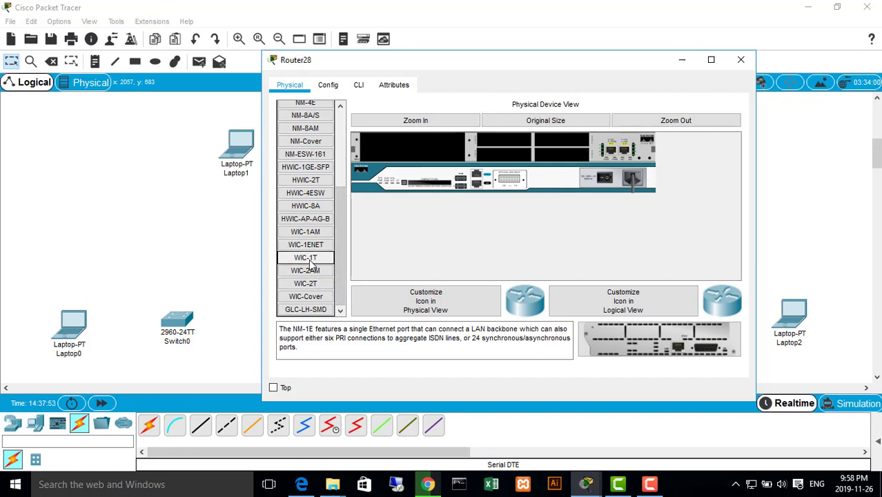
left_click(311, 261)
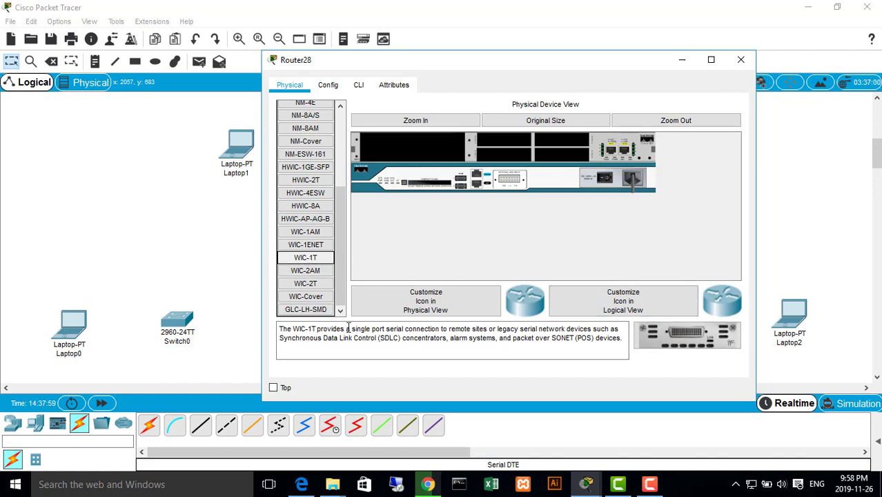
mouse_move(387, 329)
left_mouse_down()
mouse_move(418, 328)
mouse_move(404, 328)
left_mouse_up()
left_click(381, 332)
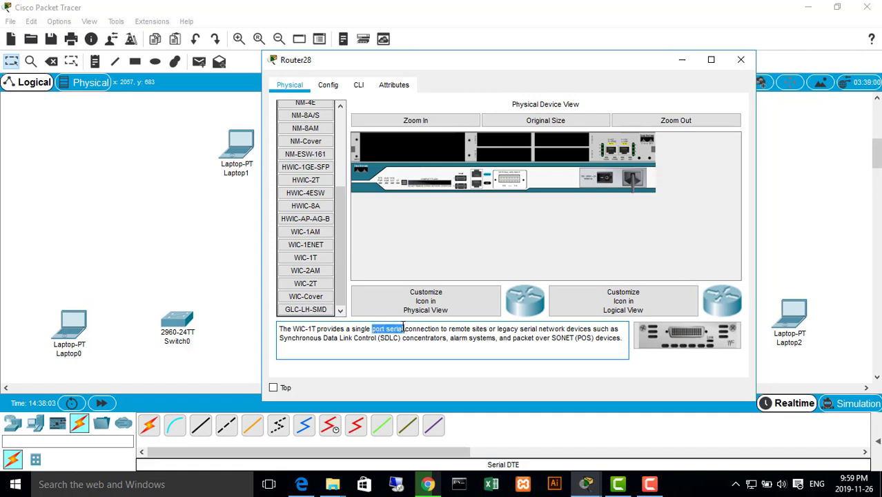
left_click_drag(673, 331, 561, 141)
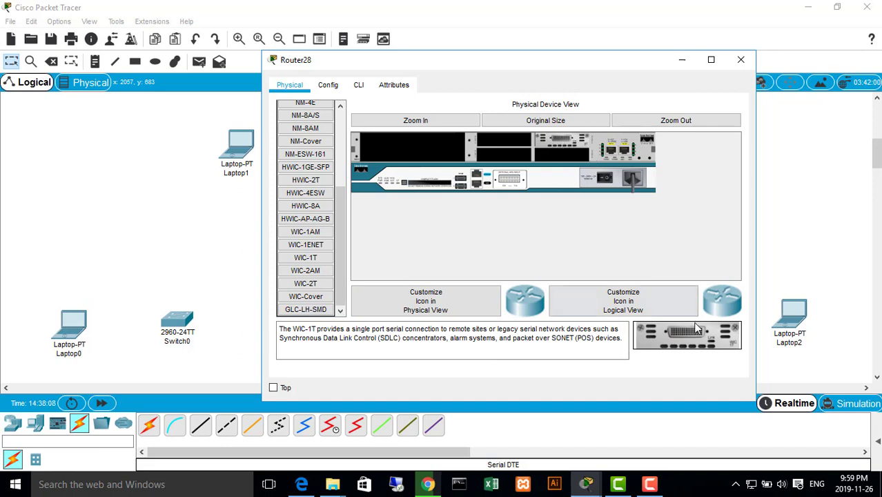
left_click_drag(683, 334, 507, 142)
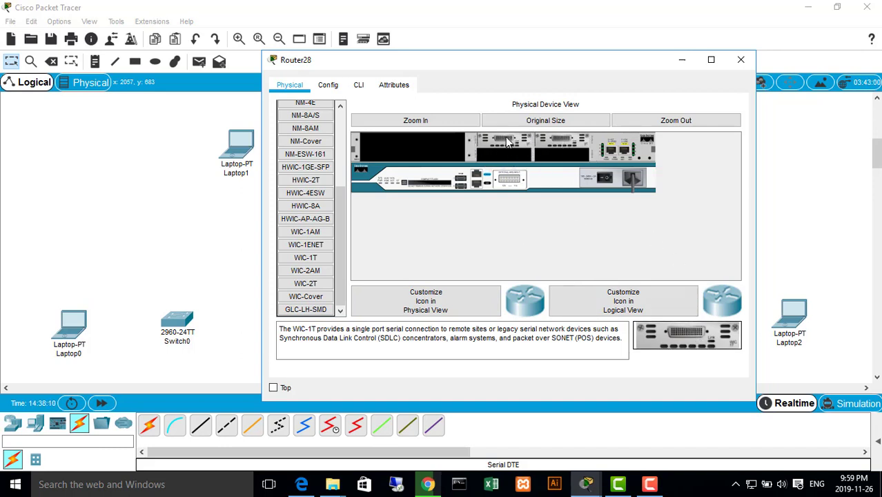
left_click(608, 179)
left_click(740, 59)
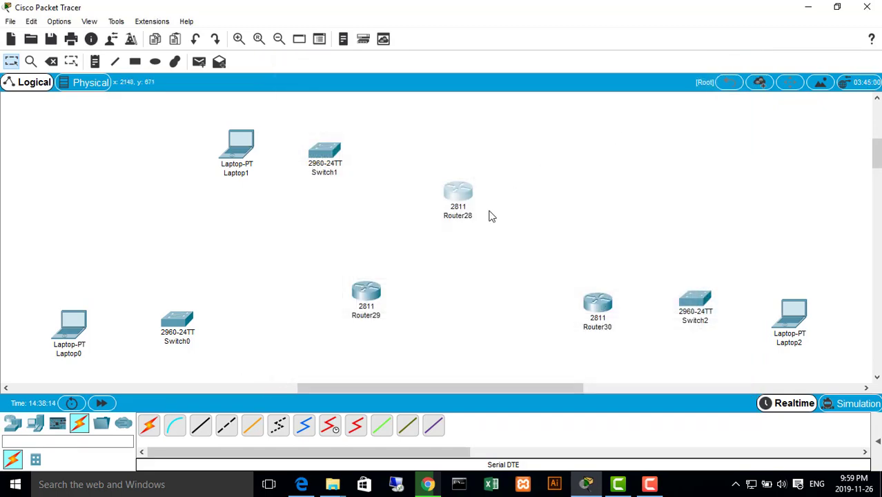
Check which ports the top 2811 router offers for a Serial DTE cable and cancel the connection
left_click(355, 424)
left_click(454, 193)
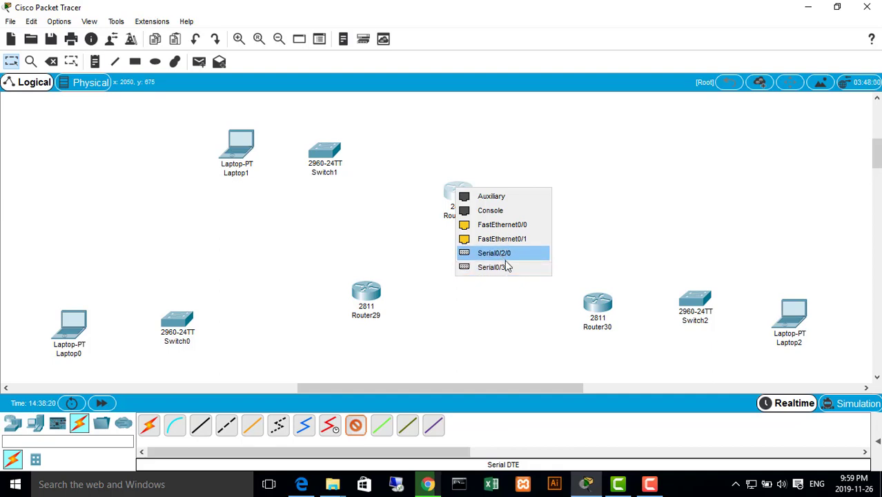
left_click(518, 292)
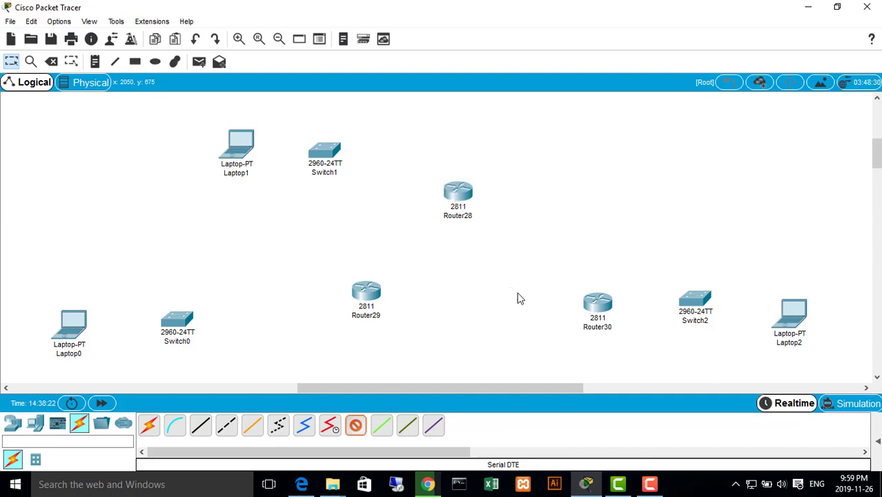
left_click(464, 202)
left_click(355, 425)
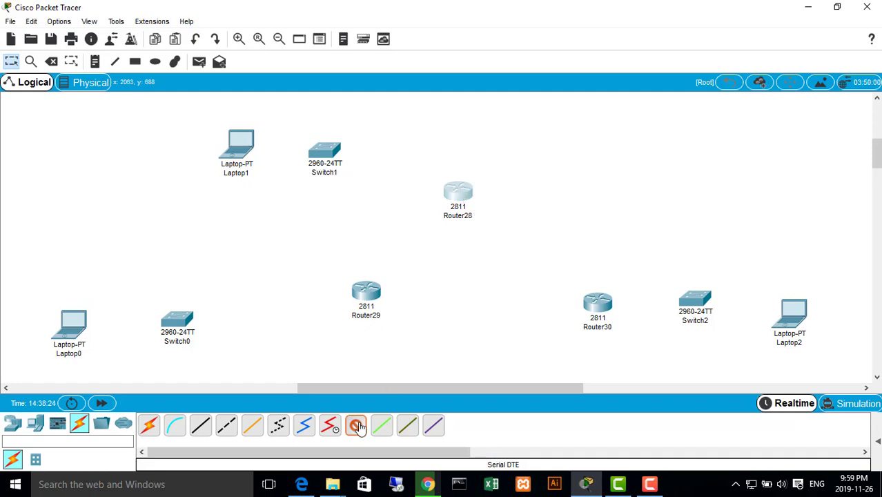
Remove both WIC-1T modules from the two upper interface slots of the top 2811 router
left_click(472, 198)
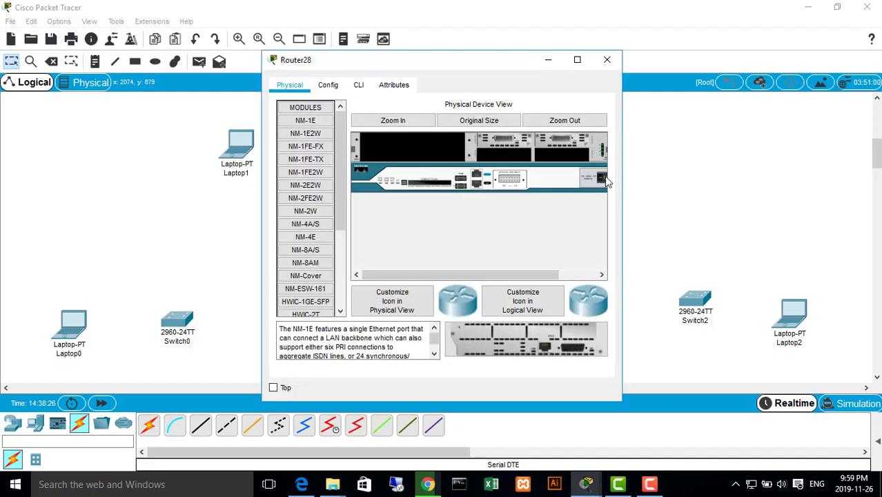
left_click_drag(555, 143, 500, 238)
left_click_drag(498, 142, 316, 303)
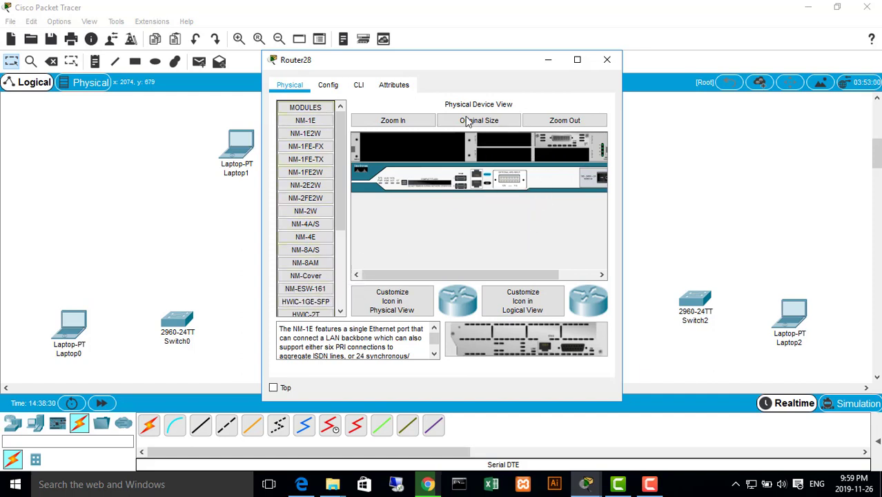
left_click_drag(556, 142, 303, 291)
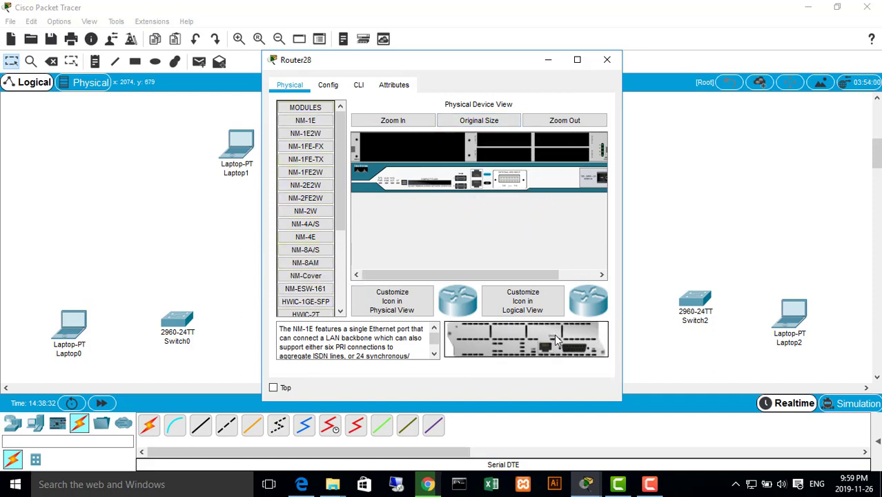
Try WIC-1T modules in the top router's two lower interface slots and take them both out again
scroll(310, 262, "down", 4)
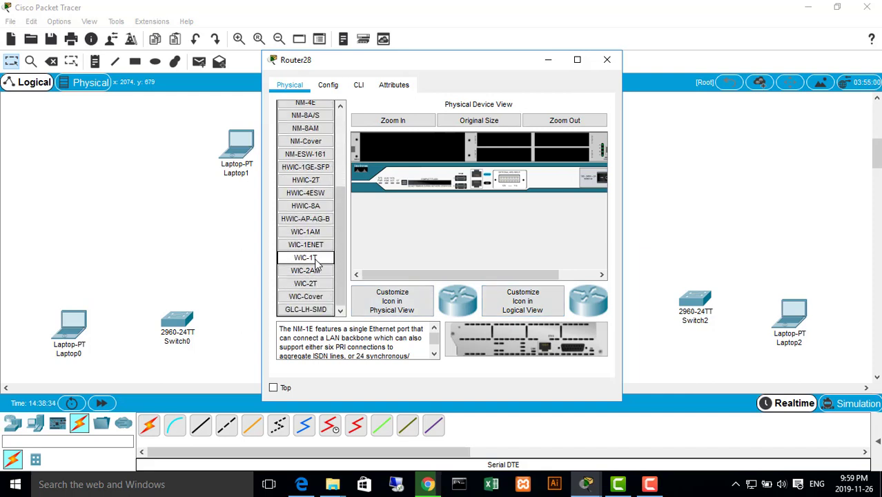
left_click(305, 258)
left_click_drag(560, 334, 557, 153)
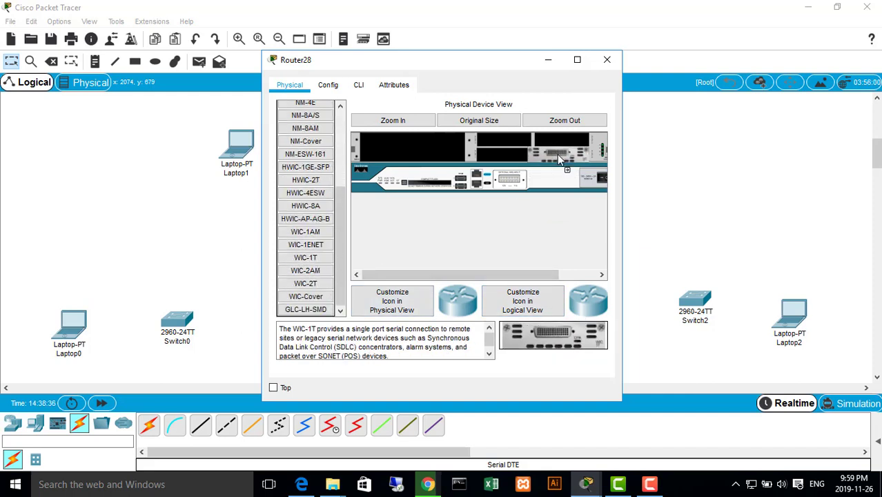
left_click_drag(580, 352, 571, 156)
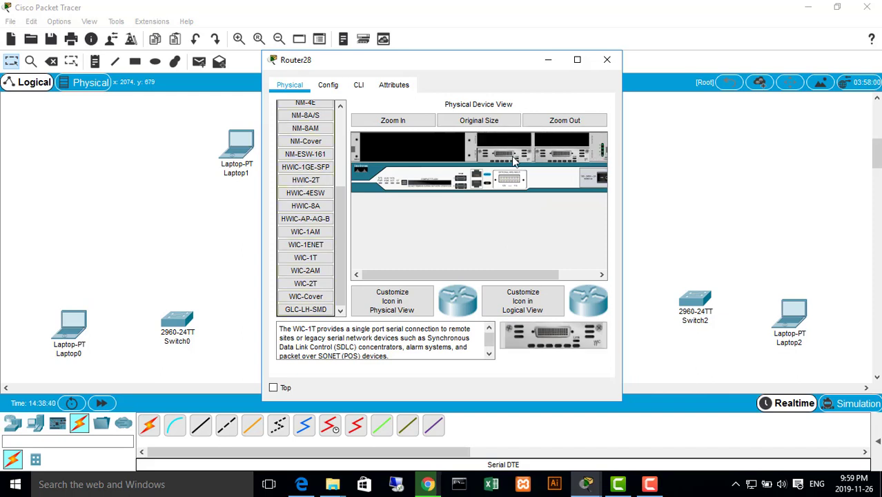
left_click_drag(512, 158, 331, 304)
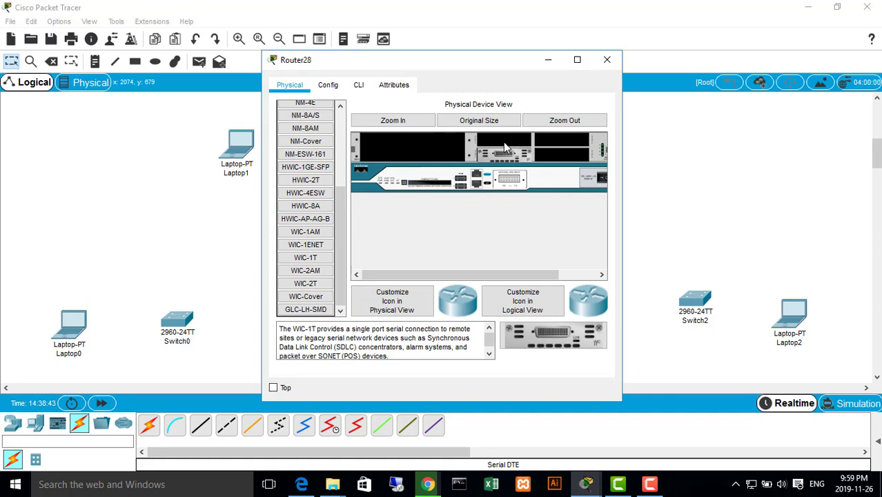
left_click_drag(516, 153, 301, 309)
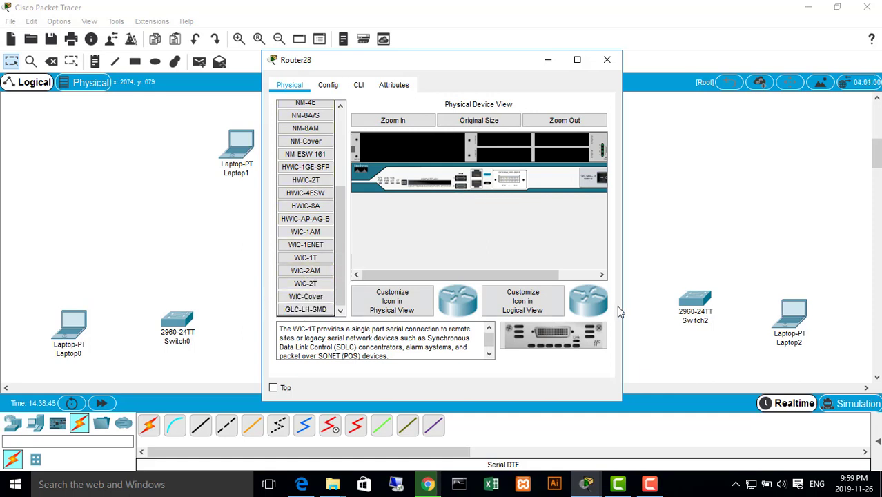
Install WIC-1T modules in the lower and upper right-hand interface slots of the top router and close its window
left_click_drag(576, 332, 570, 154)
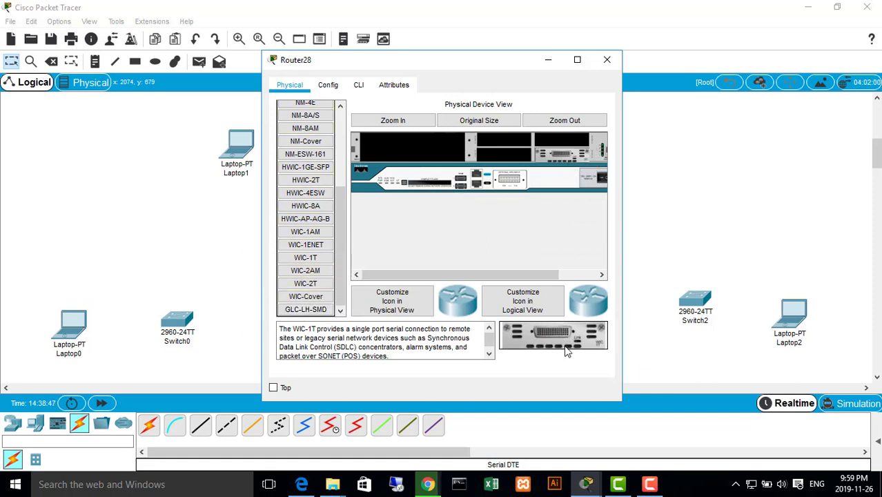
left_click_drag(564, 346, 563, 140)
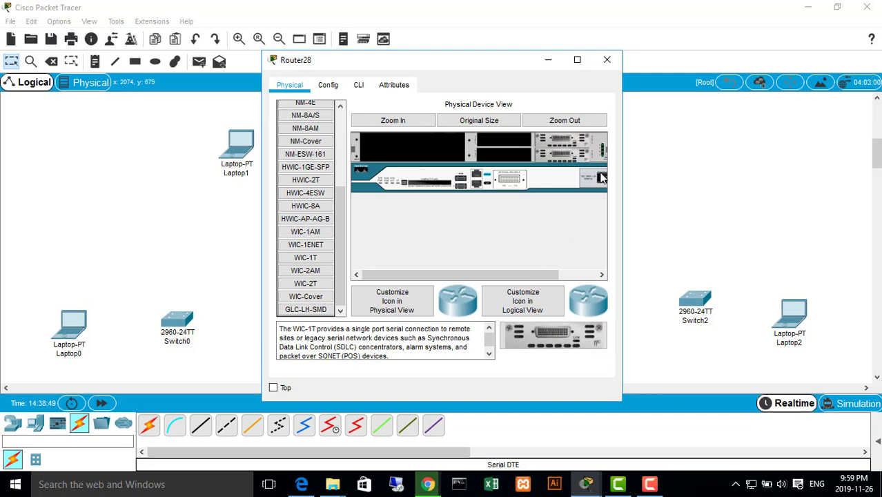
left_click_drag(623, 222, 740, 223)
left_click(725, 60)
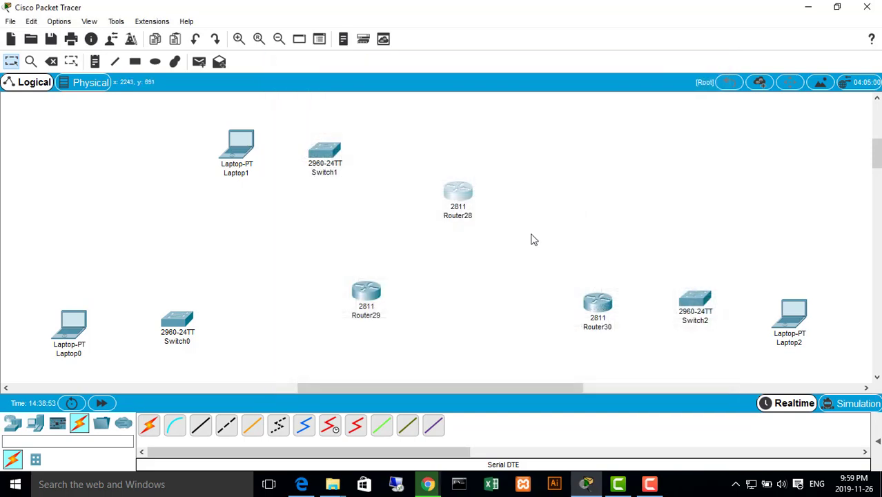
Inspect the top router's serial port numbering using the Serial DTE cable and cancel the connection
left_click(355, 425)
left_click(455, 195)
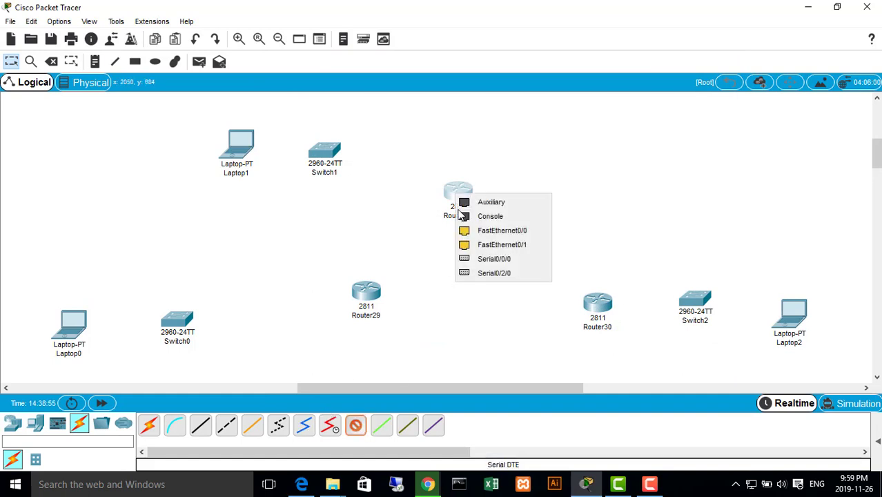
left_click(510, 337)
left_click(470, 195)
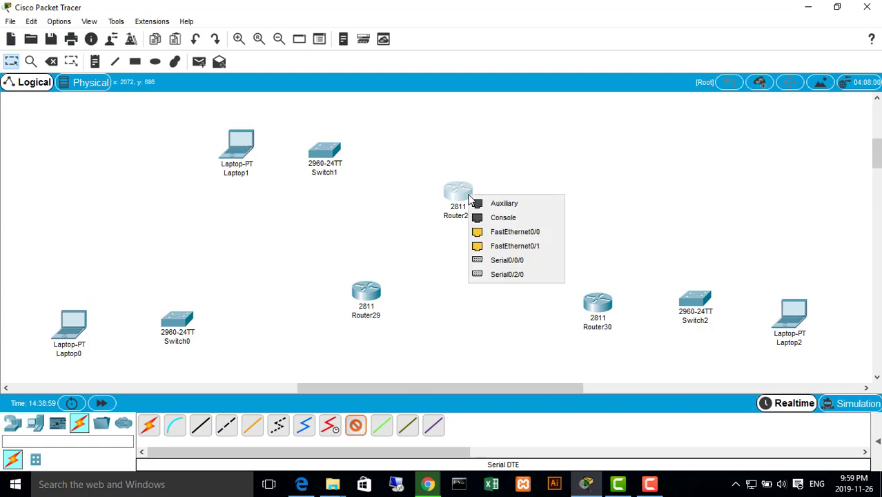
left_click(530, 181)
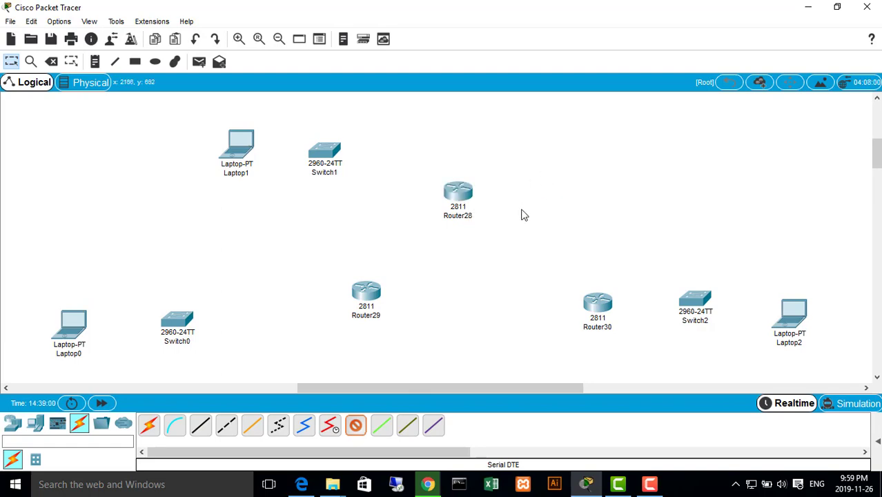
left_click(356, 426)
Try to move the lower WIC-1T module of the top router into the neighbouring left-hand slot
left_click(459, 193)
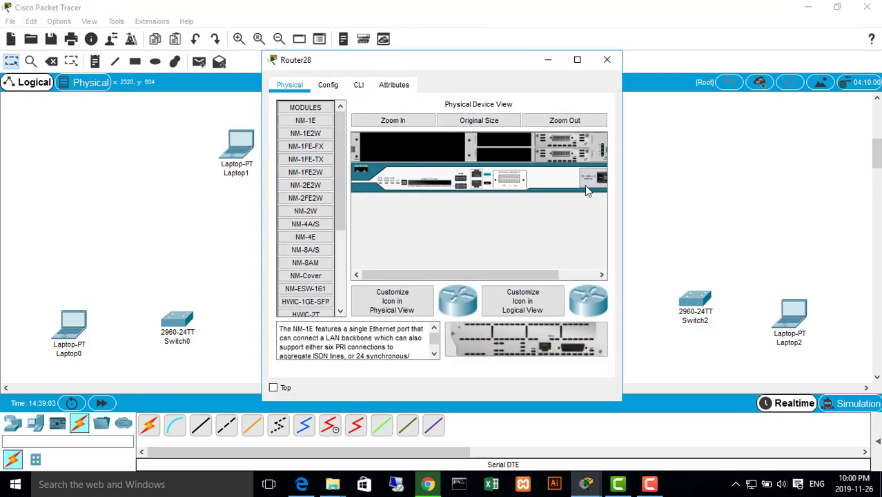
left_click_drag(627, 229, 755, 228)
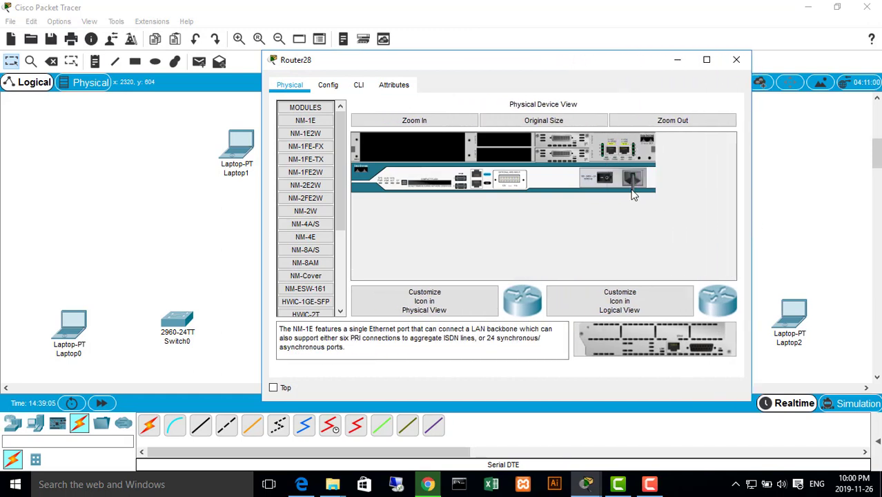
left_click_drag(581, 153, 501, 185)
left_click_drag(530, 160, 510, 155)
left_click_drag(627, 67, 678, 106)
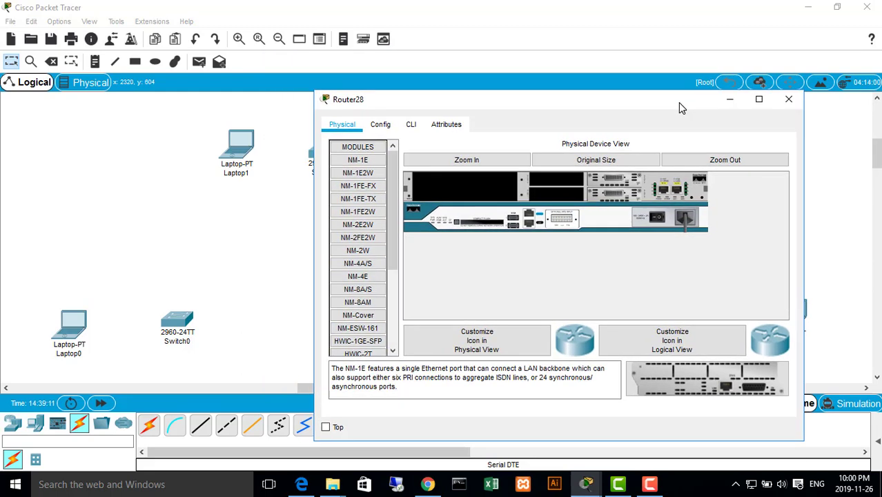
left_click_drag(610, 191, 570, 203)
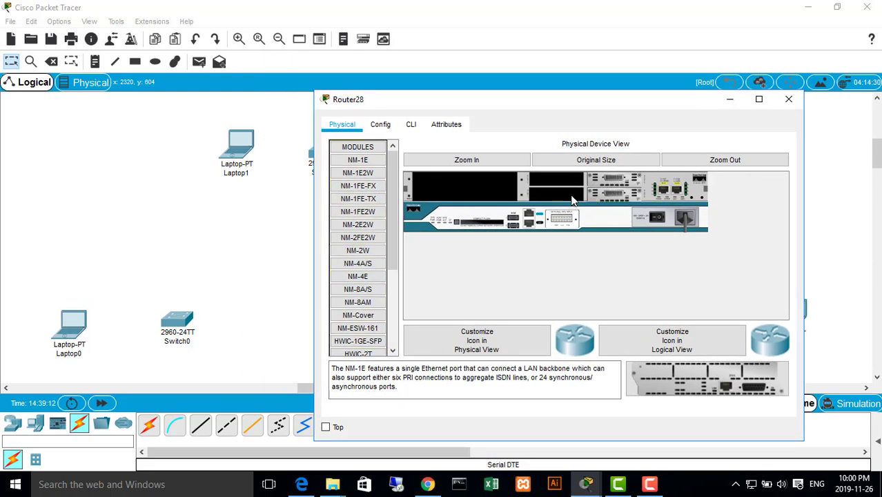
left_click(789, 99)
Recheck the top router's installed modules and the ports it offers for a Serial DTE cable
left_click(464, 197)
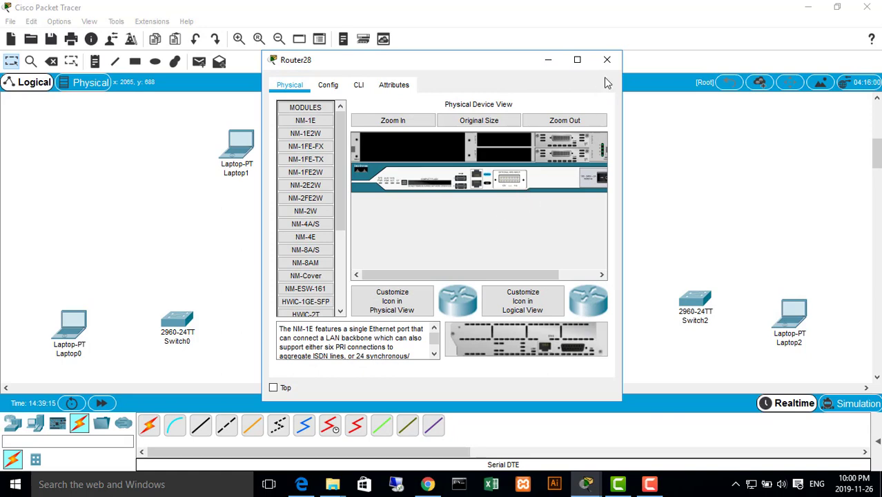
left_click(607, 60)
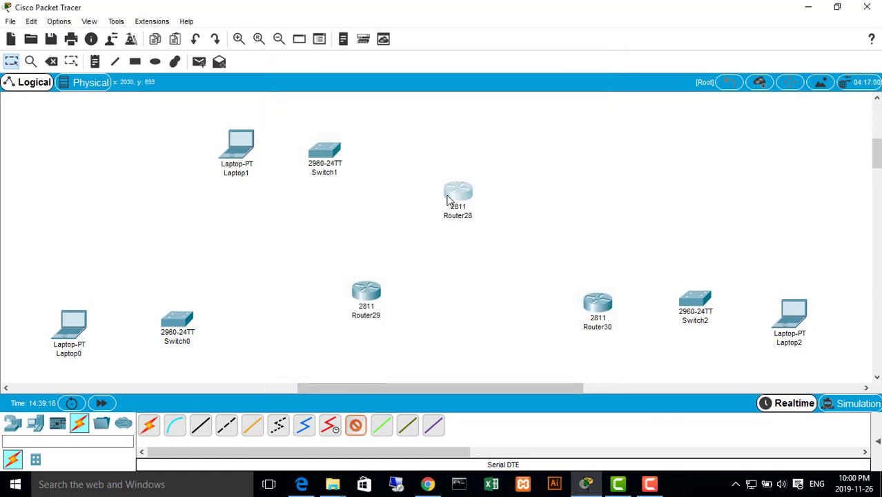
left_click(448, 199)
left_click(503, 169)
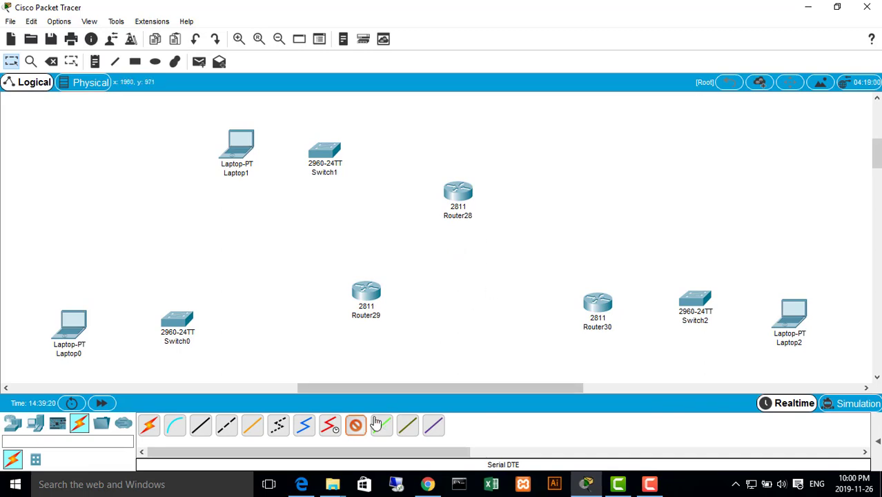
Remove both WIC-1T modules from the right-hand interface slots of the top router
left_click(469, 191)
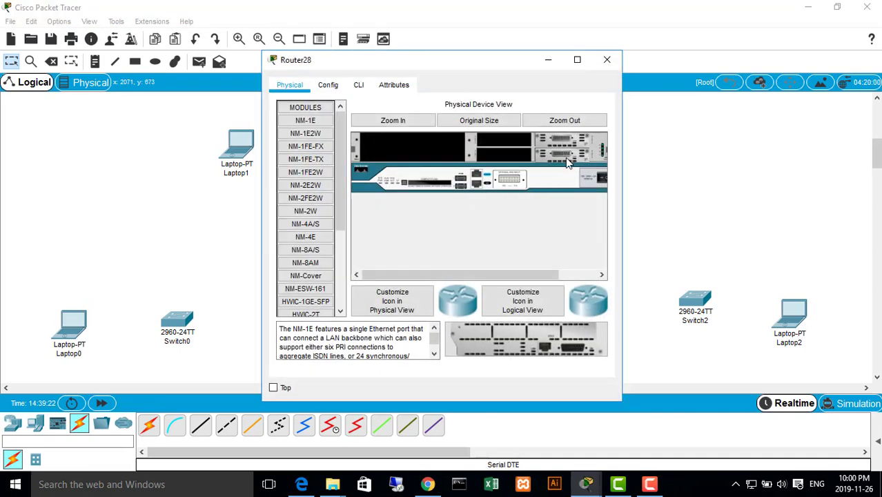
left_click_drag(623, 187, 749, 188)
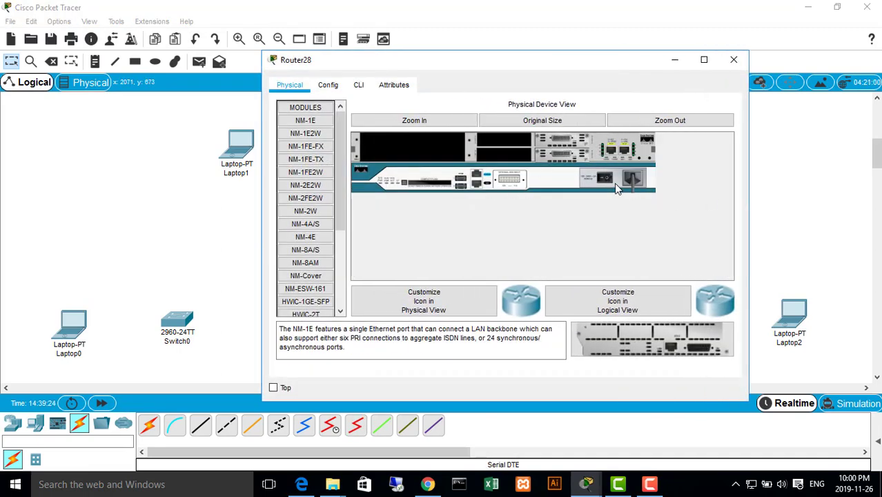
left_click_drag(574, 154, 311, 276)
left_click(508, 251)
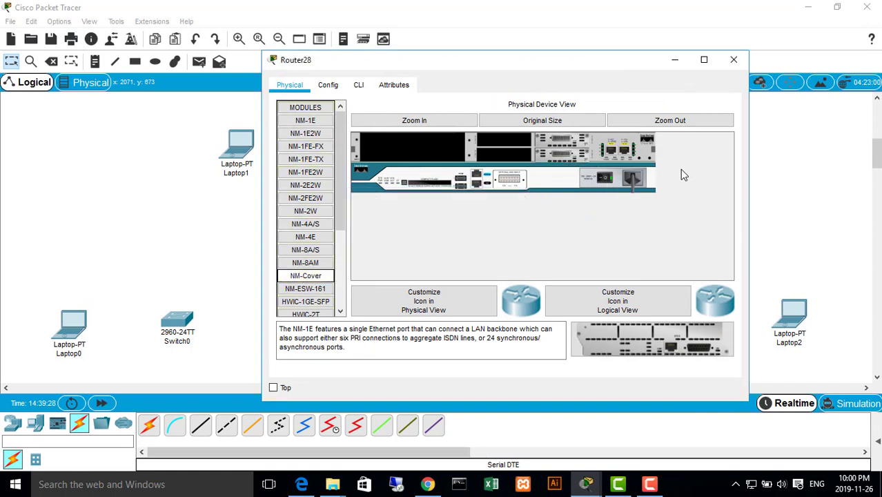
left_click_drag(567, 156, 317, 297)
Install a single WIC-1T module in the lower left-hand interface slot of the top router and close its window
scroll(314, 289, "down", 3)
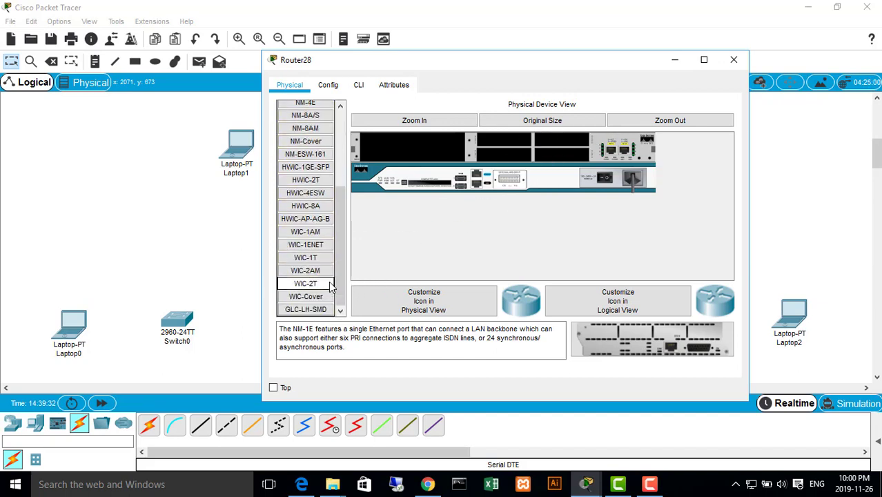
left_click(316, 257)
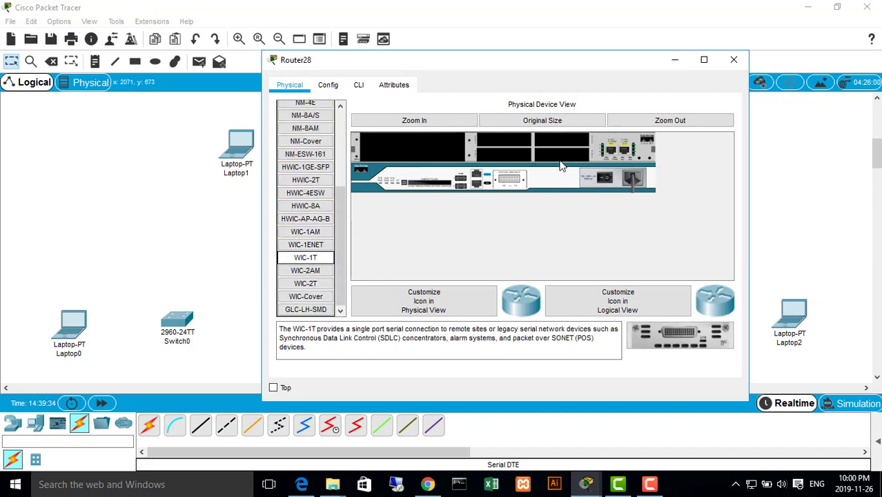
left_click_drag(671, 330, 503, 158)
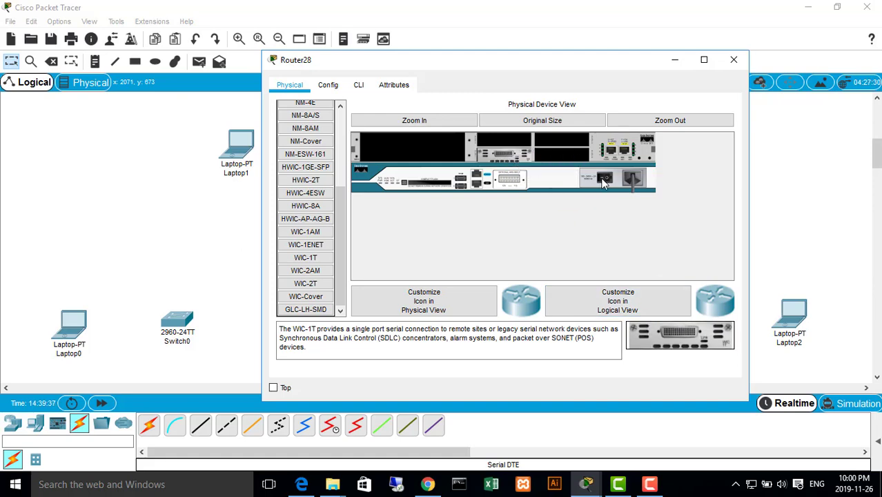
left_click(734, 60)
Try to start a Serial DTE cable from the top router's Serial0/1/0 port and cancel it
left_click(355, 425)
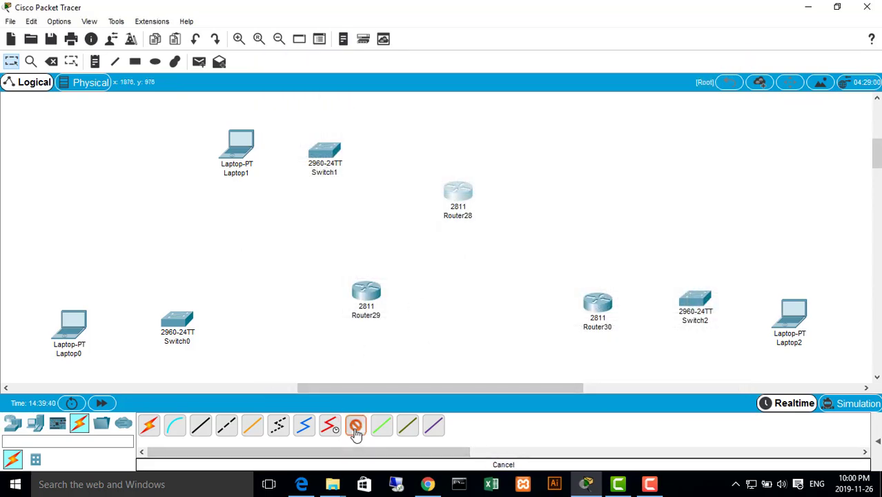
left_click(461, 190)
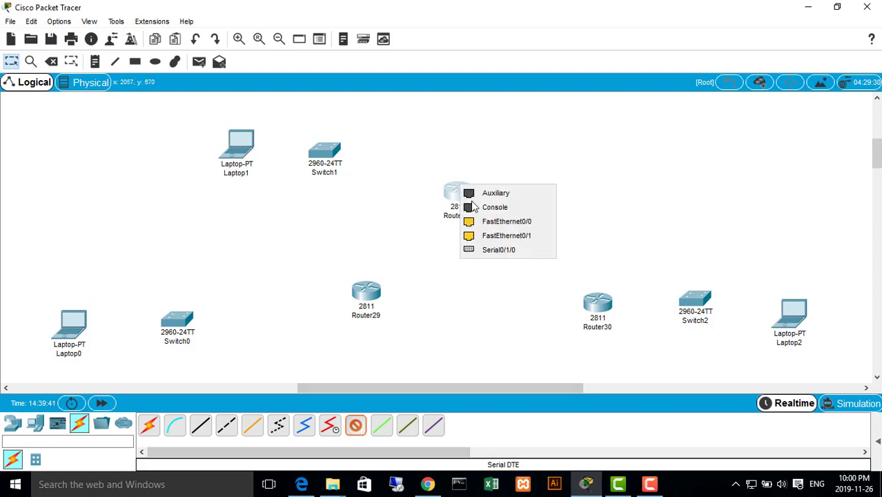
left_click(510, 250)
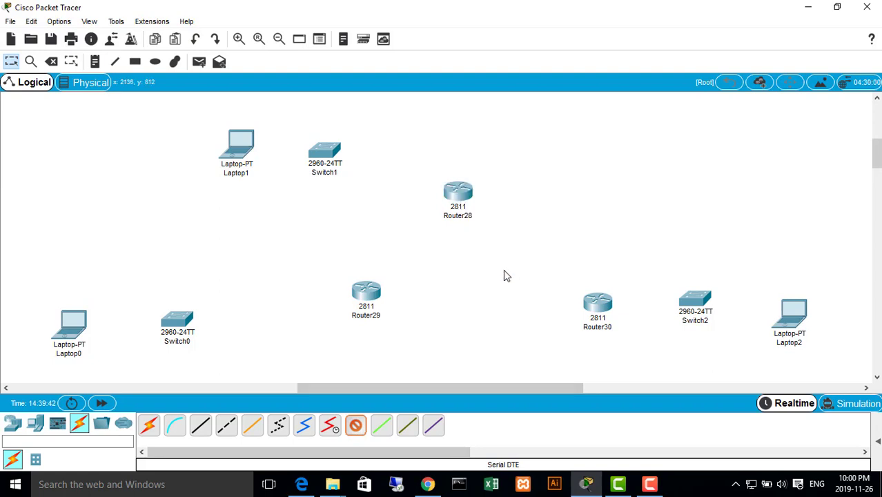
left_click(355, 425)
Add a second WIC-1T module to Router28's lower right-hand interface slot with the power off, restore power and close its window
left_click(469, 200)
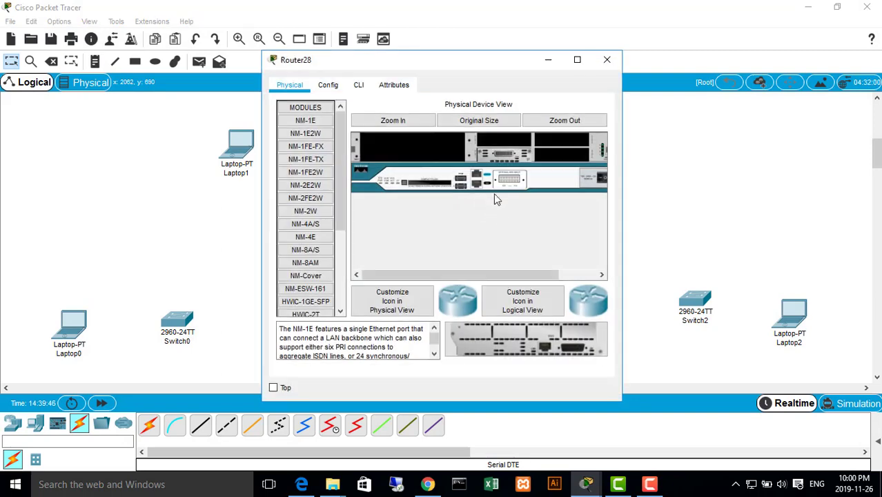
left_click_drag(626, 183, 733, 184)
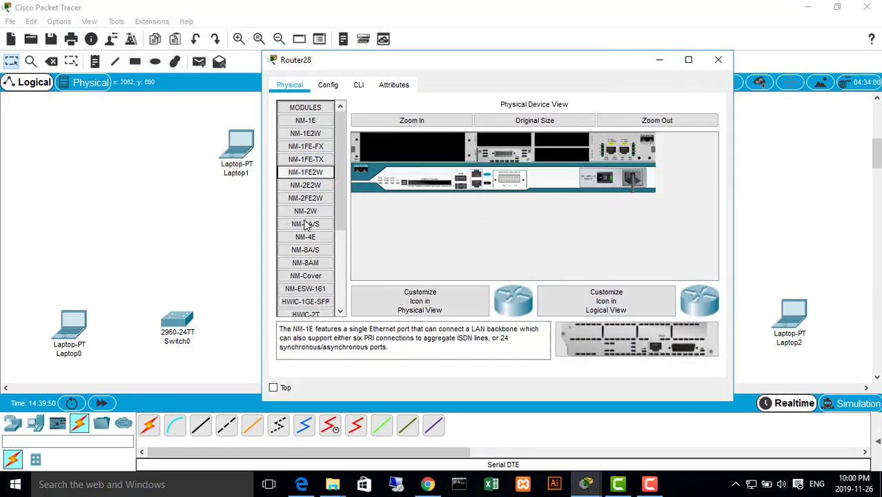
scroll(307, 227, "down", 3)
left_click_drag(315, 261, 553, 151)
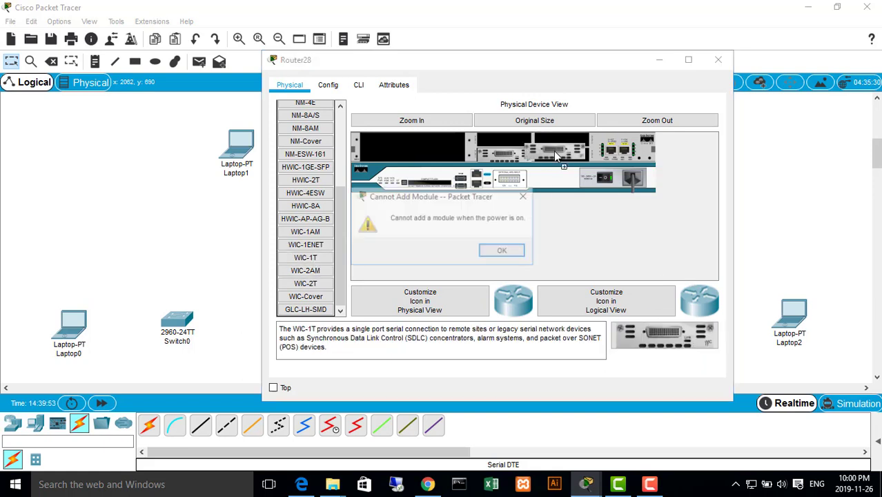
left_click(502, 250)
left_click_drag(690, 334, 569, 155)
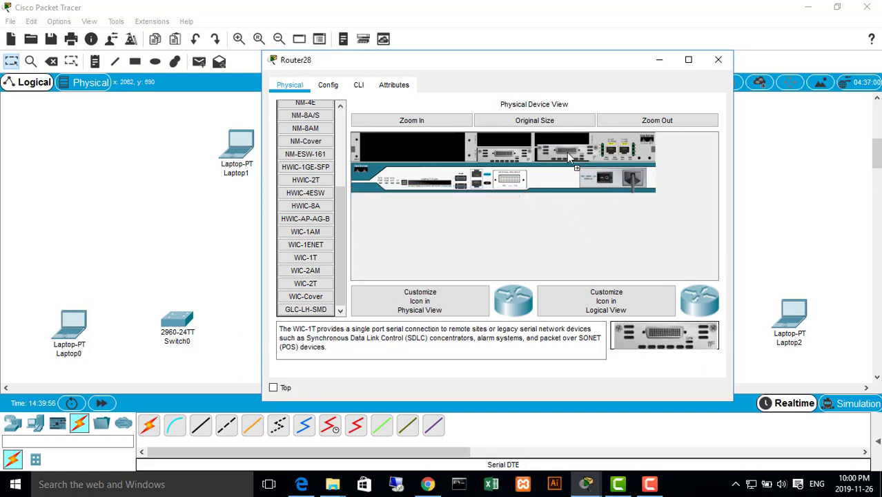
left_click(603, 177)
left_click(717, 59)
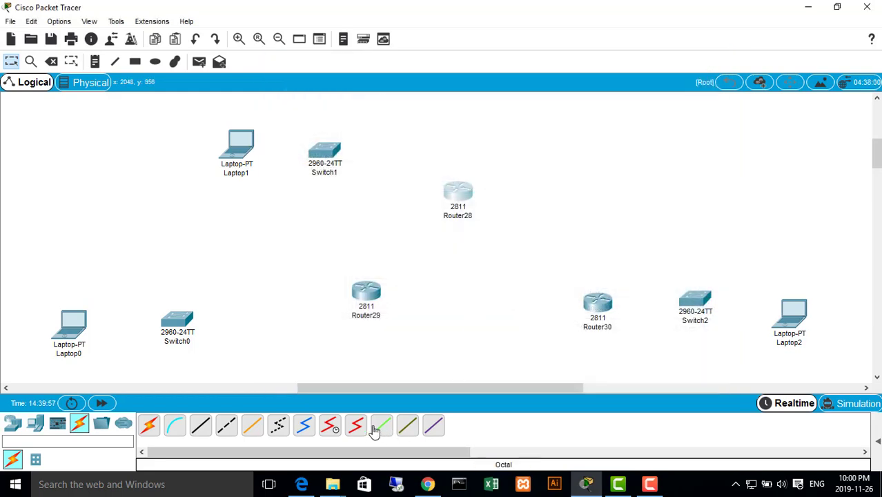
left_click(355, 424)
left_click(461, 191)
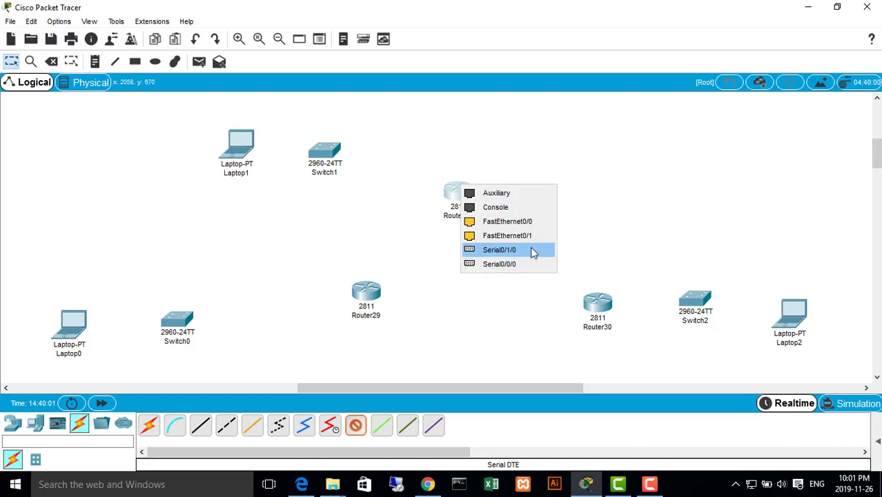
left_click(522, 250)
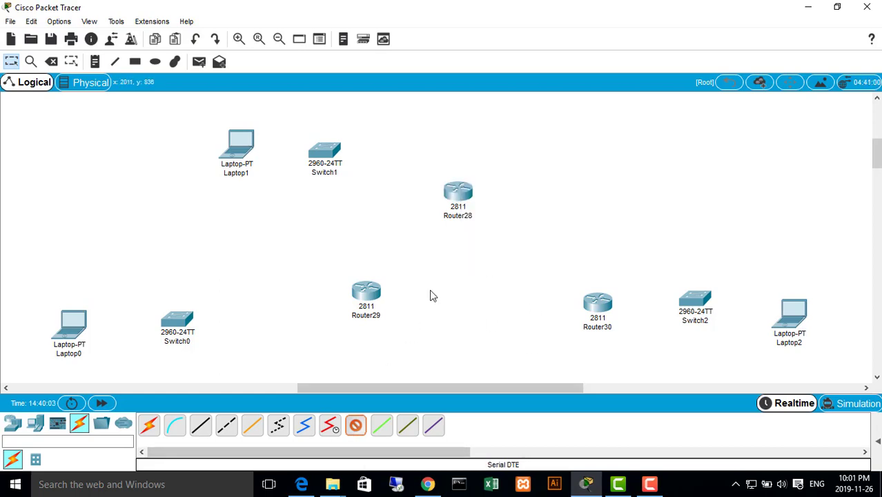
left_click(355, 428)
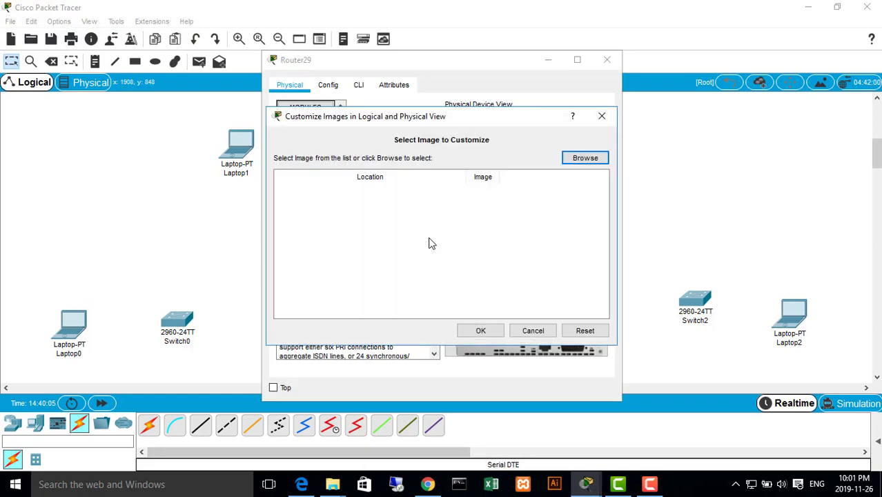
Install WIC-1T modules in both lower interface slots of Router29 with the power off, restore power and close its window
left_click(601, 116)
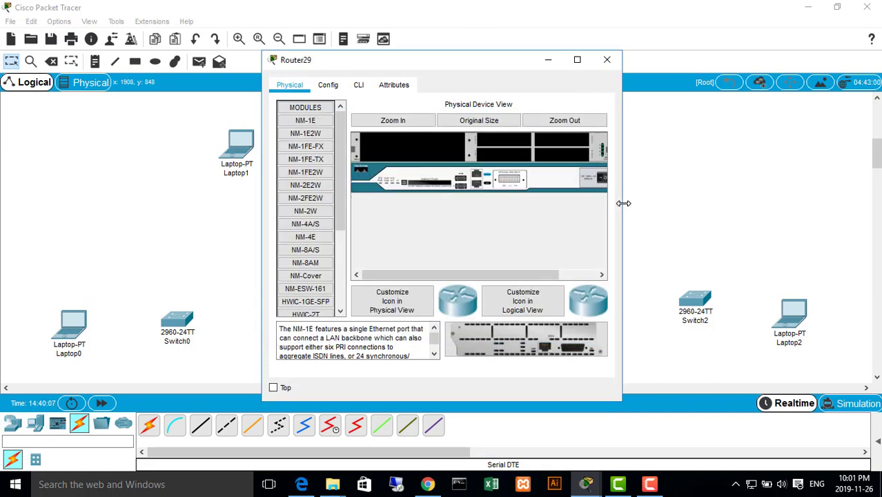
left_click_drag(623, 203, 749, 205)
scroll(305, 276, "down", 4)
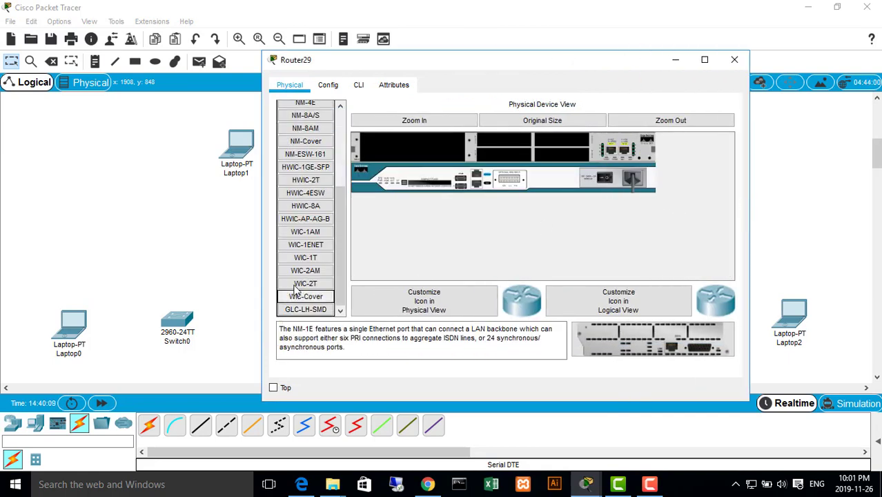
left_click(306, 257)
left_click_drag(306, 258, 504, 153)
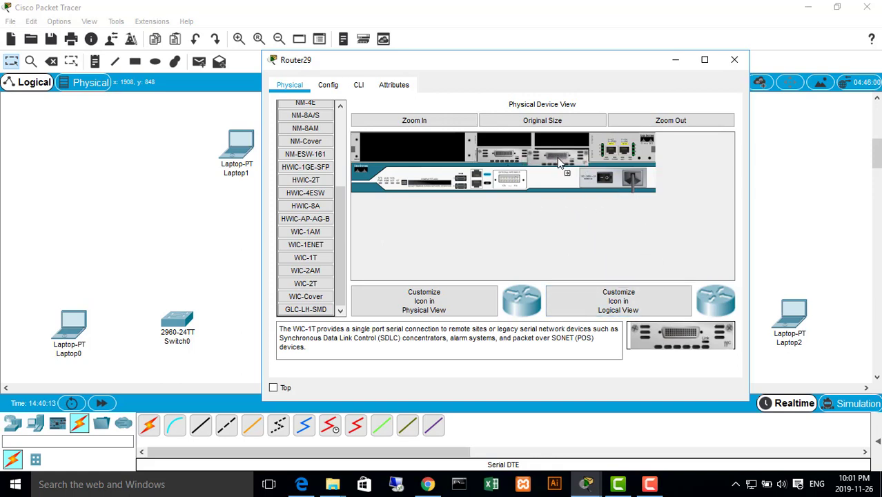
left_click(384, 329)
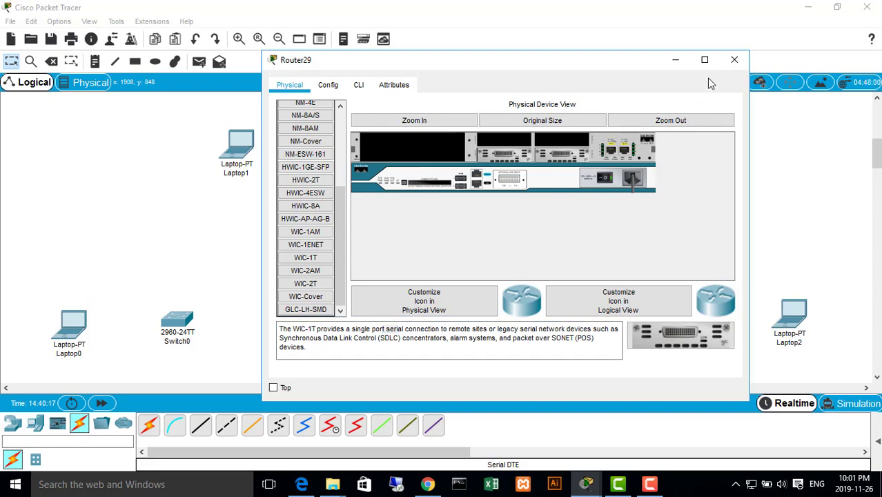
left_click(734, 60)
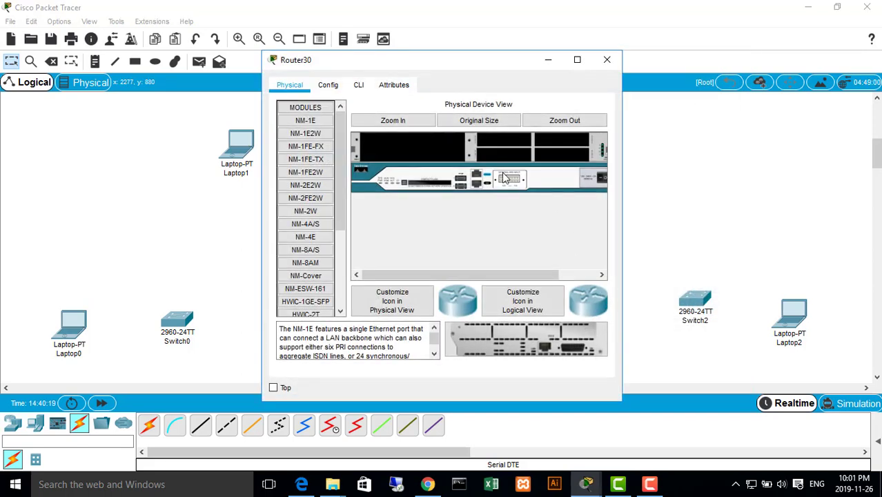
Install WIC-1T modules in both lower interface slots of Router30 with the power off, restore power and close its window
left_click_drag(624, 207, 765, 216)
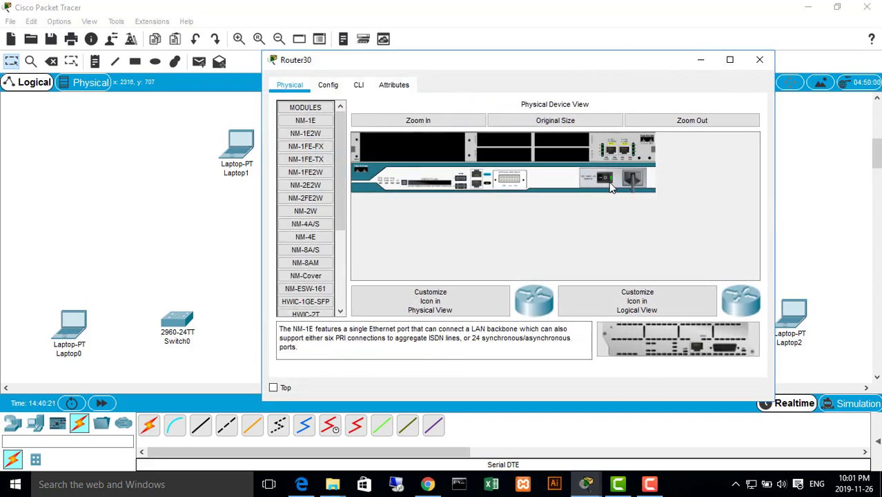
scroll(304, 279, "down", 4)
left_click(304, 258)
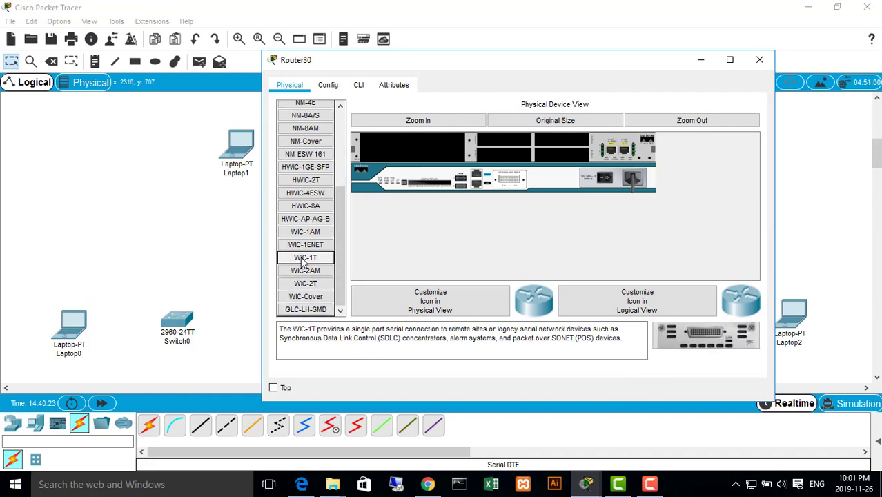
left_click_drag(704, 335, 503, 148)
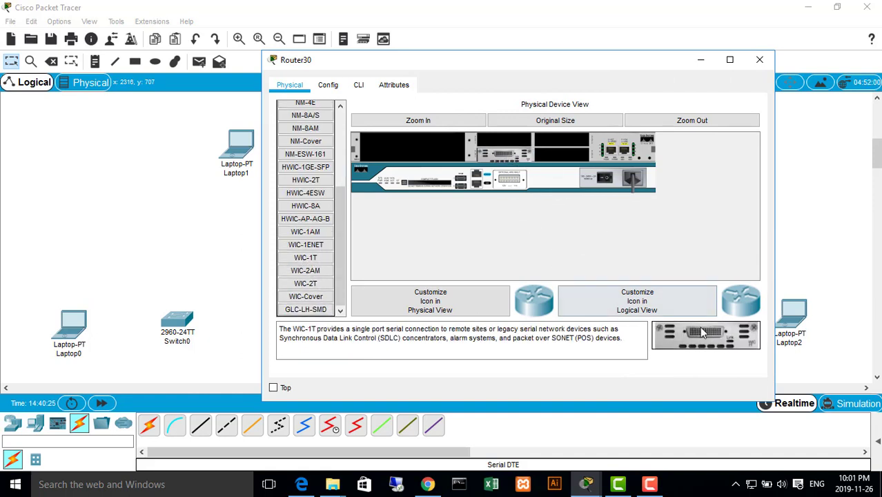
left_click_drag(708, 335, 561, 153)
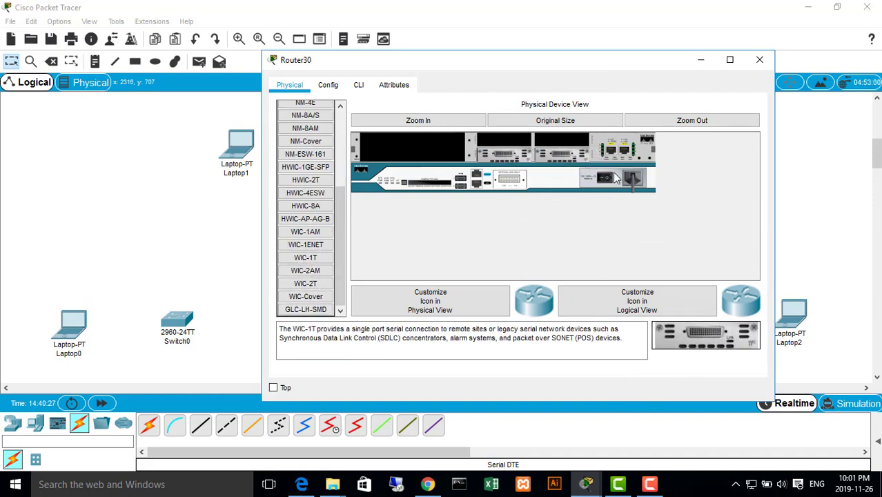
left_click(759, 60)
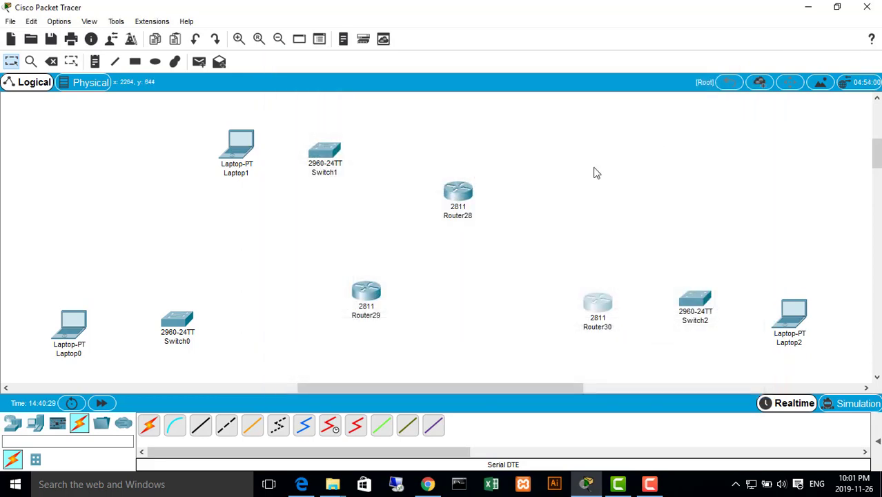
Check the topology diagram in RIP.pdf and connect Router28 Serial0/0/0 to Router29 Serial0/0/0 with a Serial DTE cable
left_click(356, 425)
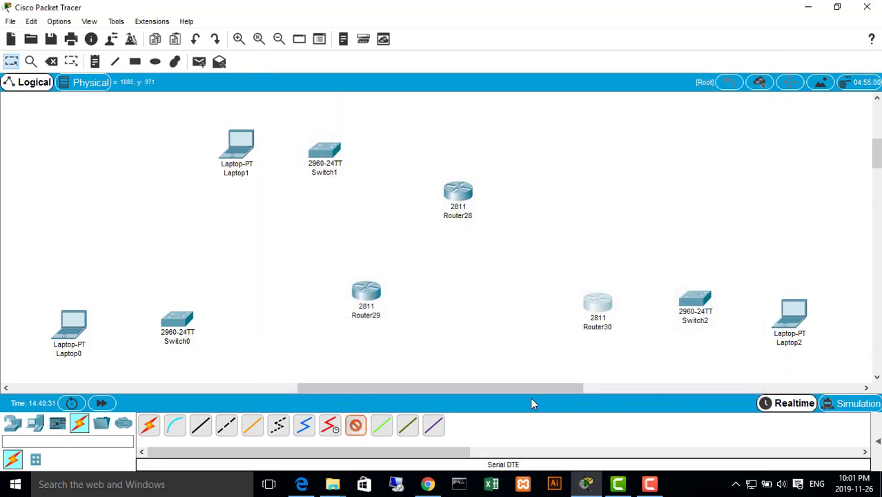
left_click(302, 483)
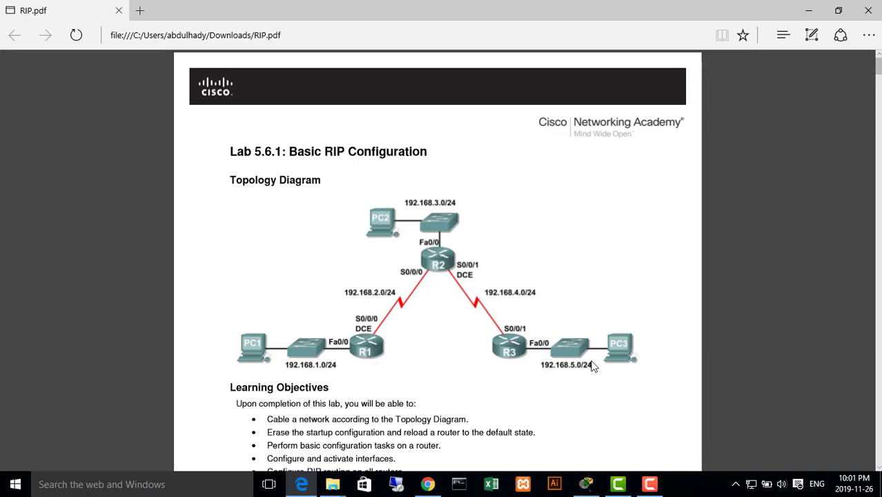
left_click(807, 10)
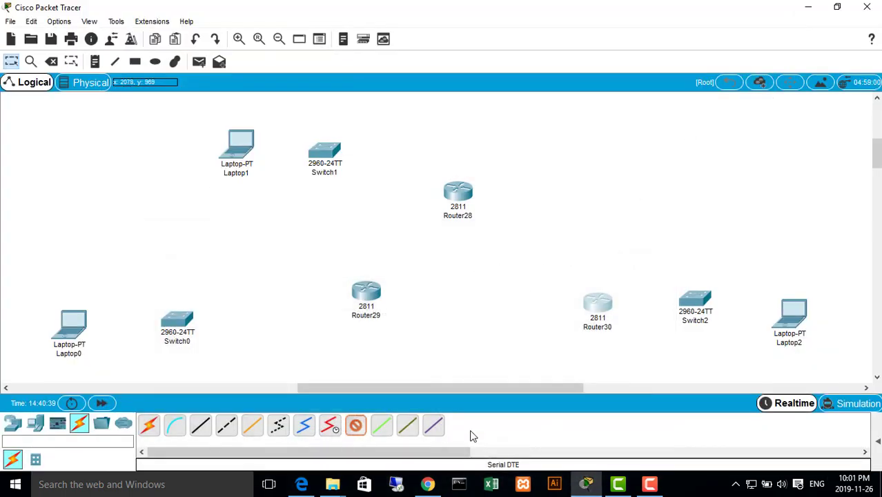
left_click(450, 197)
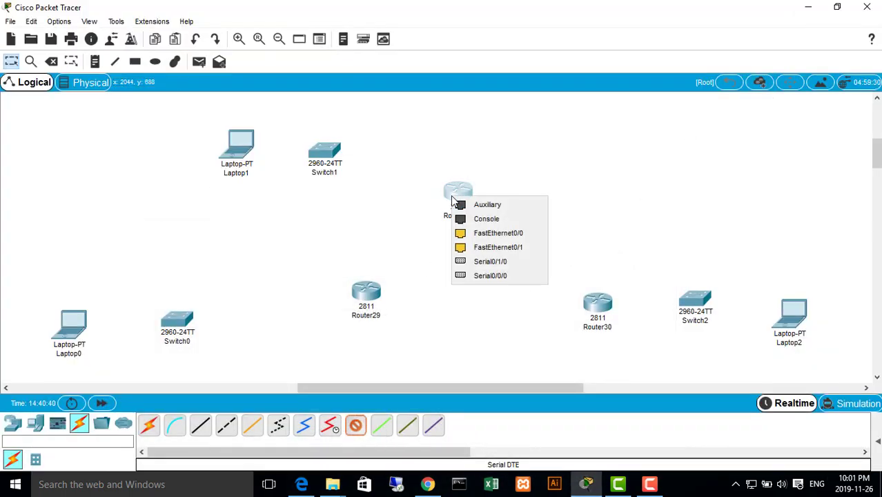
left_click(491, 275)
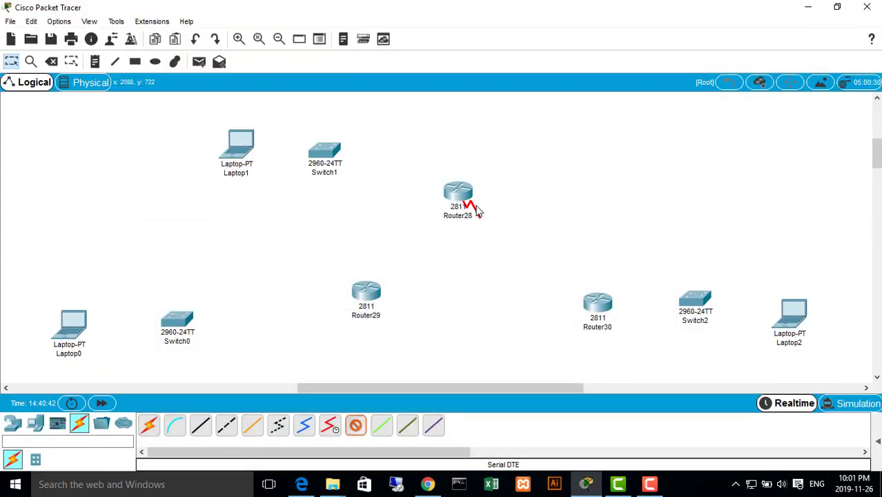
left_click(366, 293)
left_click(416, 368)
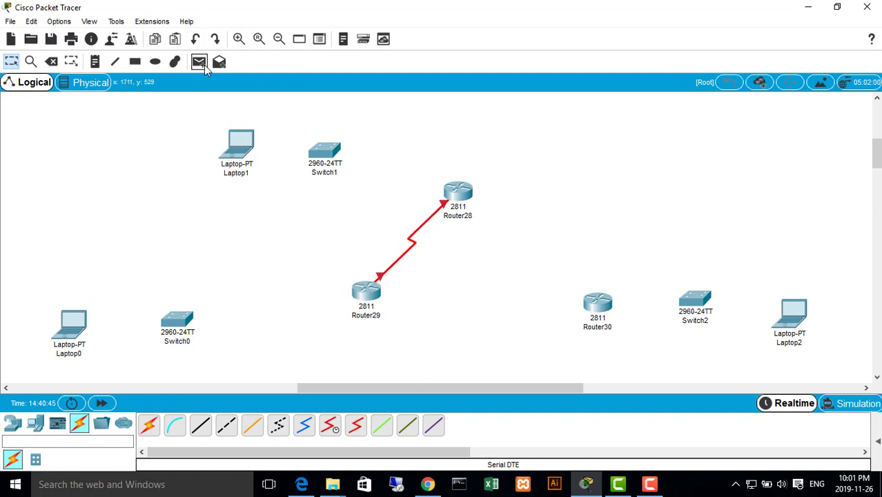
Place a note reading s/0.0.0 beside Router28 at its end of the serial link
left_click(72, 61)
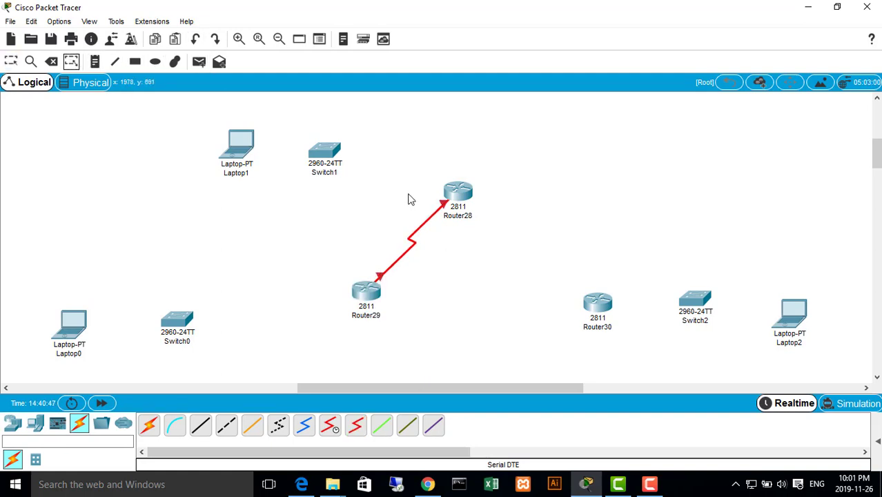
left_click(94, 62)
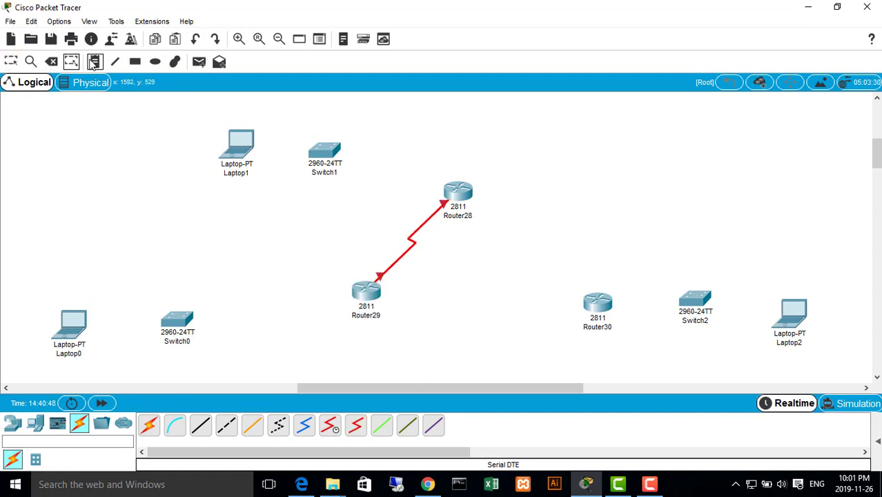
left_click(409, 186)
type("s/0.0.0")
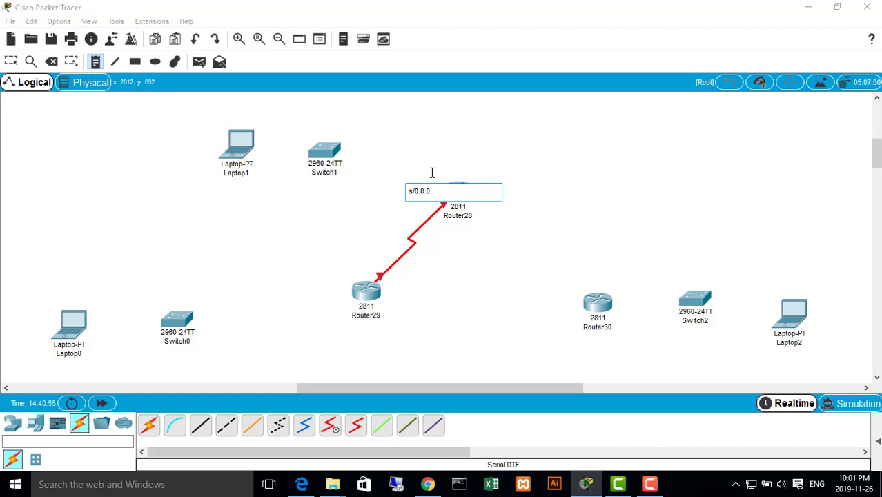
left_click(316, 279)
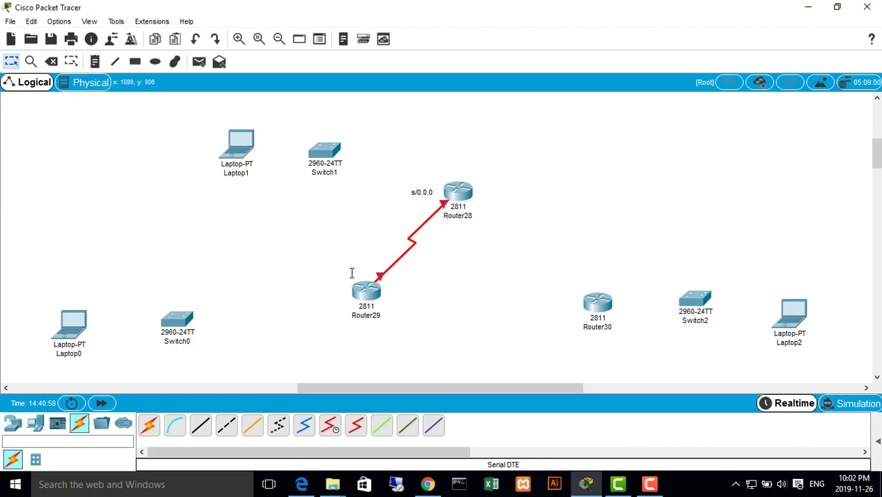
Place a note reading s/0.0.0 at Router29 and move it just above and left of the router, clear of the link
left_click(96, 63)
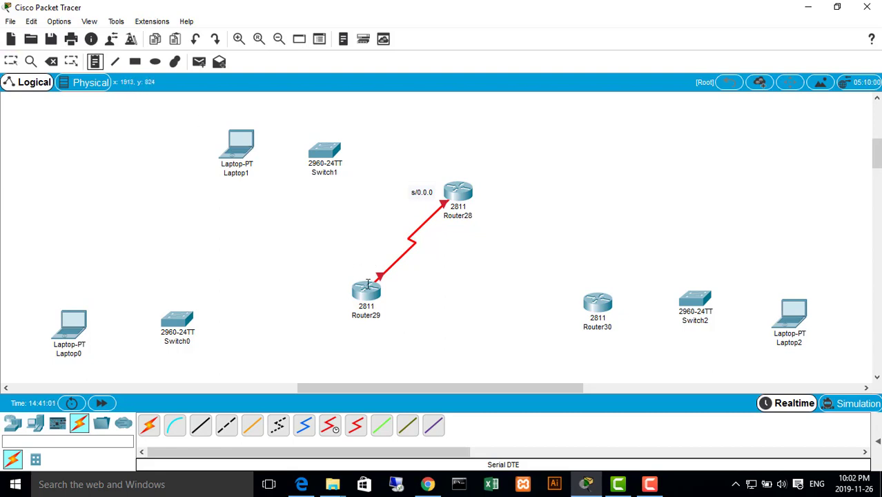
left_click(356, 272)
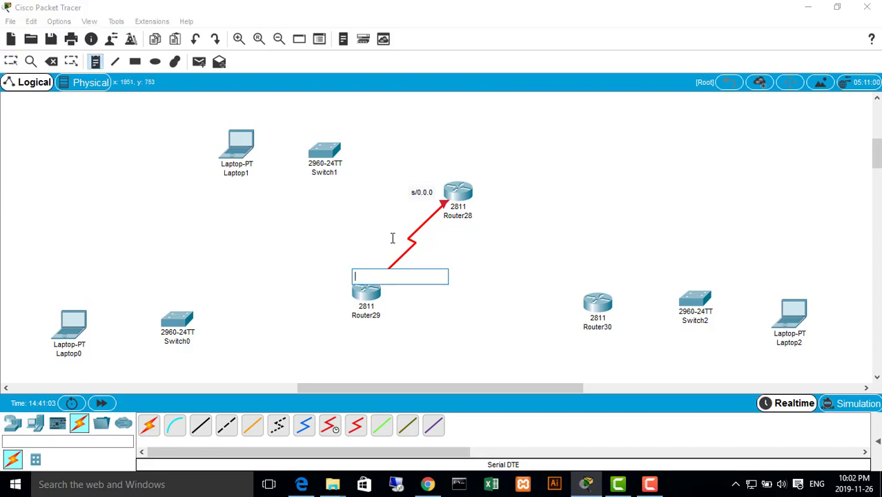
type("s/0.0.0")
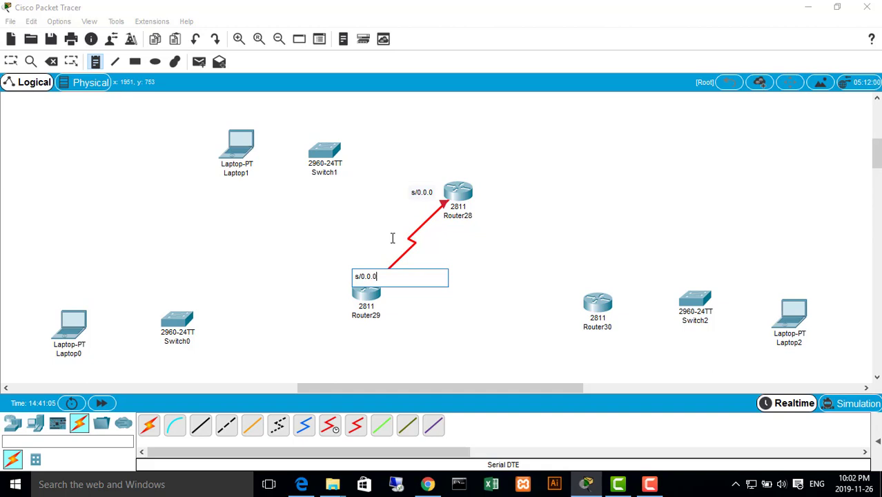
left_click(154, 138)
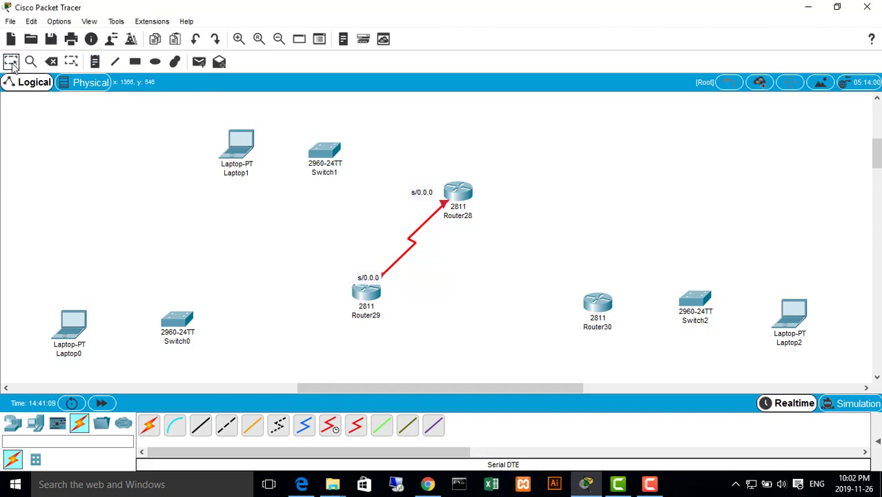
left_click_drag(378, 282, 363, 277)
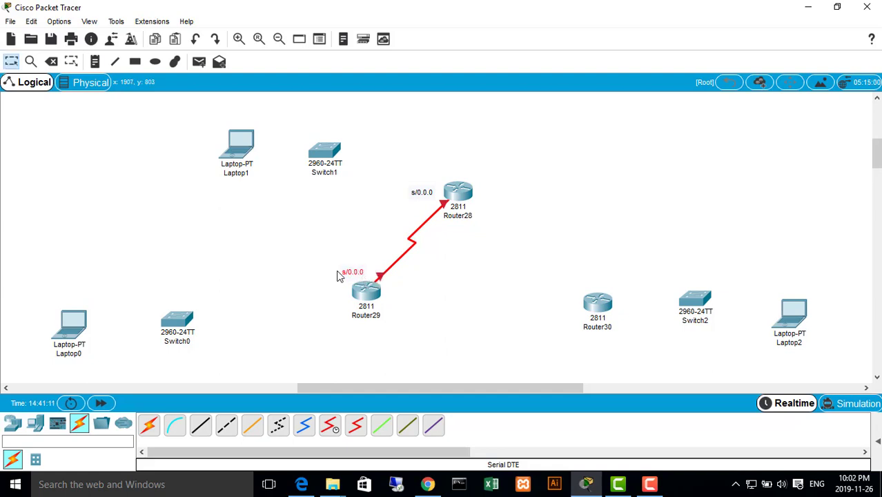
Place a note reading s/0.1.0 to the right of Router28 for its second serial port
left_click(69, 62)
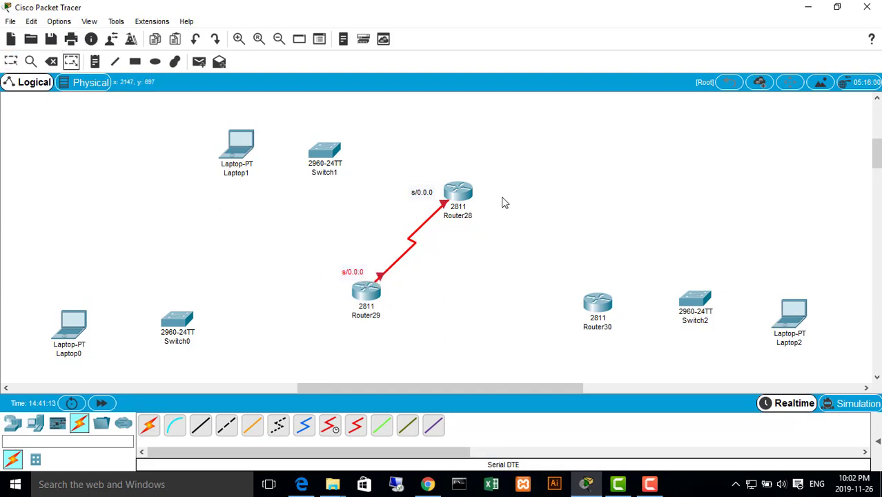
left_click(94, 61)
left_click(488, 193)
type("s/0.1.0")
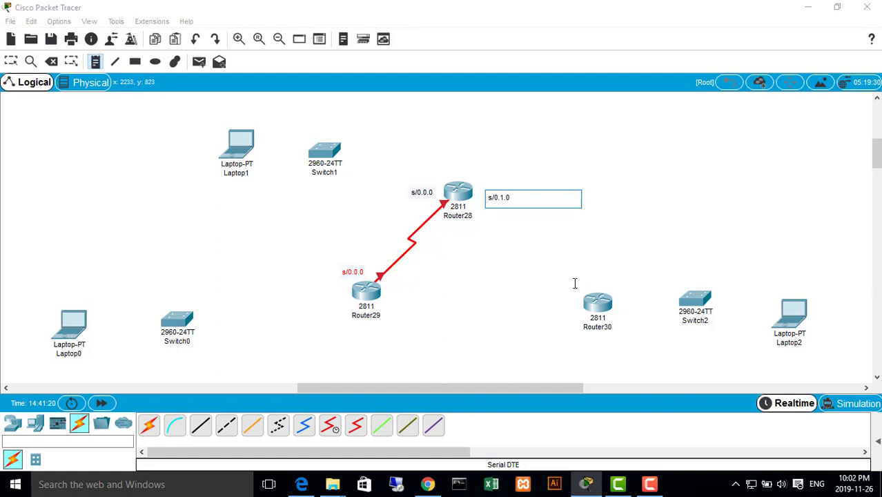
key("Escape")
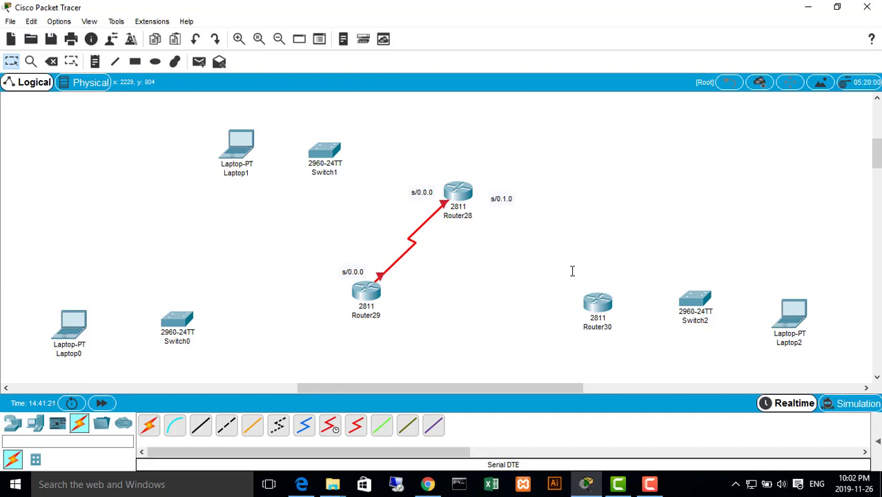
Place a note reading s/0.1.0 just above Router30
left_click(94, 61)
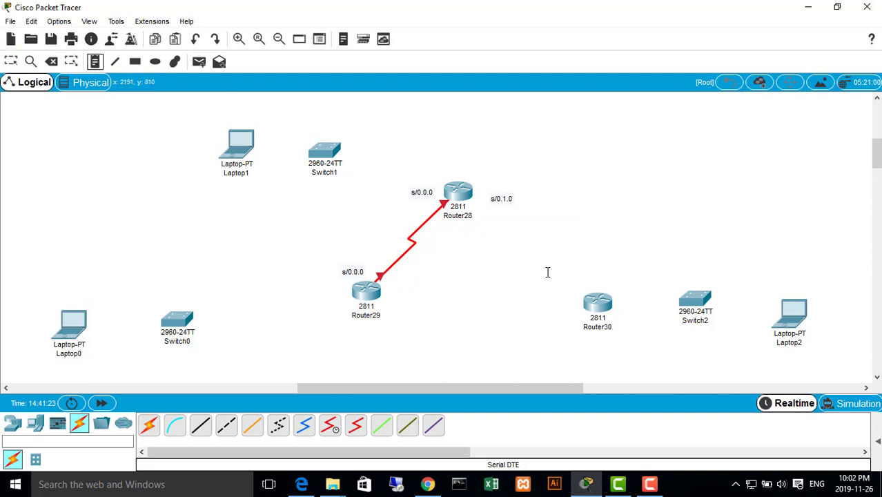
left_click(571, 253)
type("s/0.1.0")
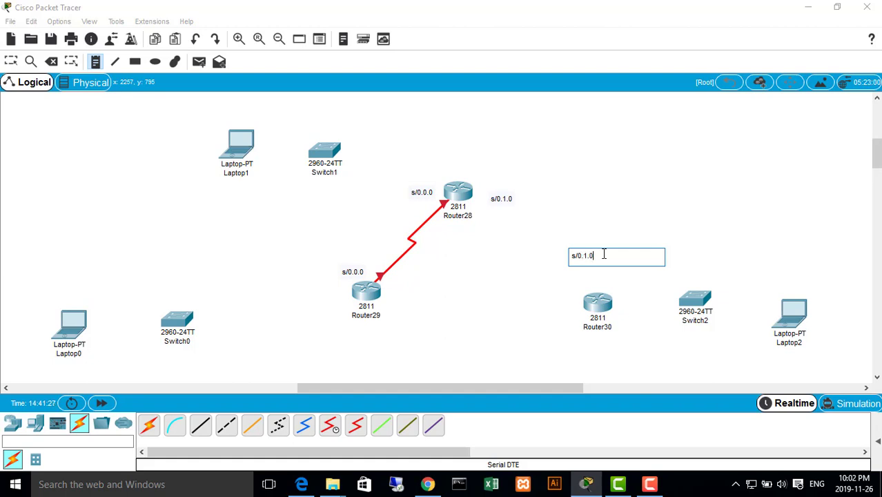
key("Escape")
key("Escape")
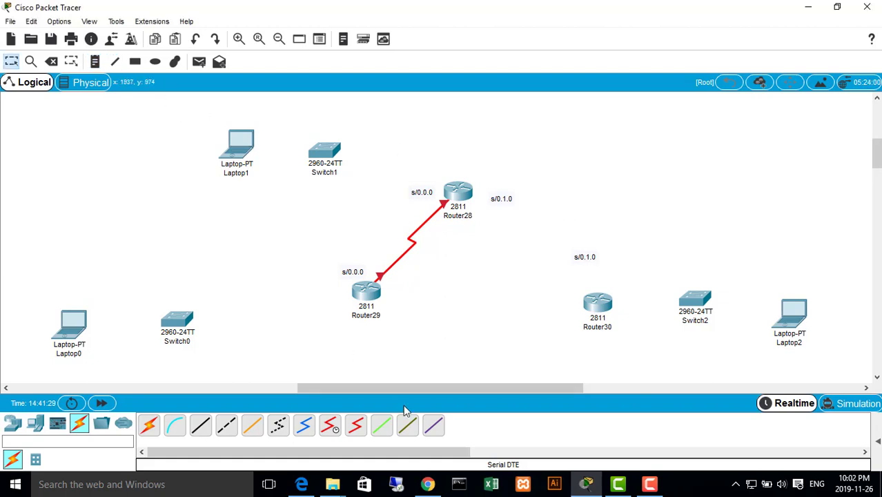
Connect Router28 Serial0/1/0 to Router30 Serial0/1/0 with a Serial DTE cable
left_click(356, 425)
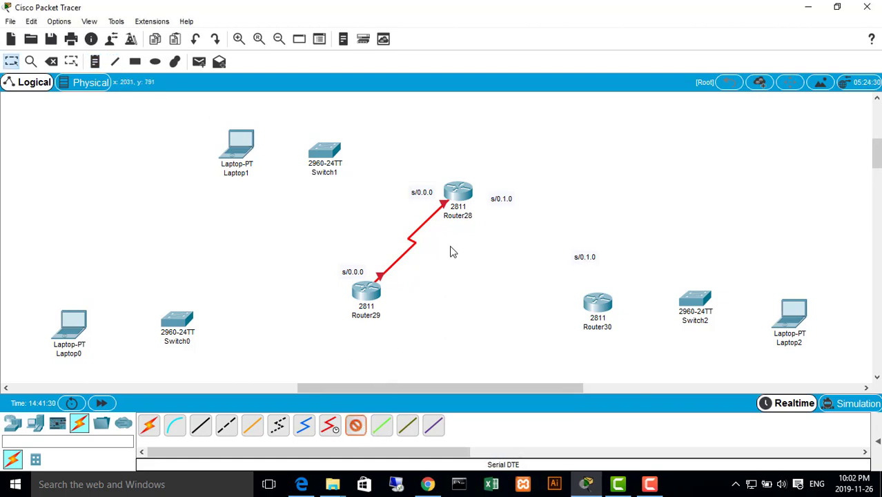
left_click(467, 195)
left_click(503, 256)
left_click(603, 306)
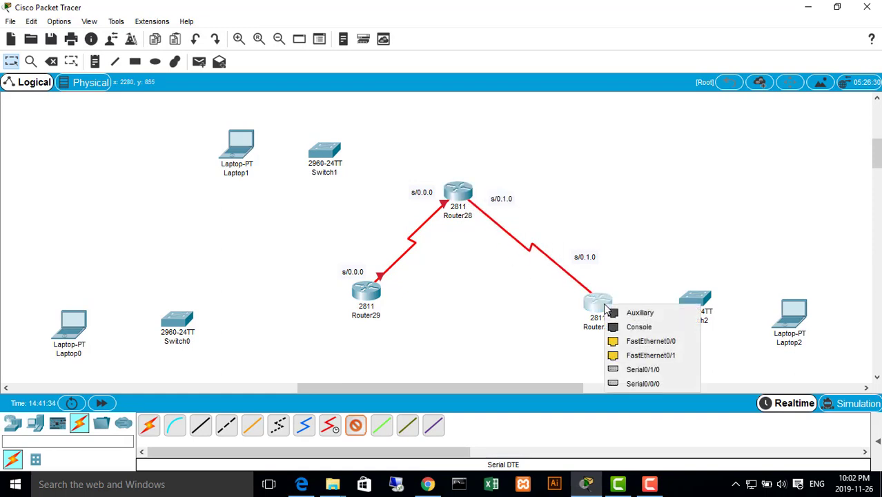
left_click(643, 369)
Move both s/0.1.0 notes slightly down and right along the Router28–Router30 link, and shift Router29 slightly down and left
left_click_drag(590, 264, 599, 279)
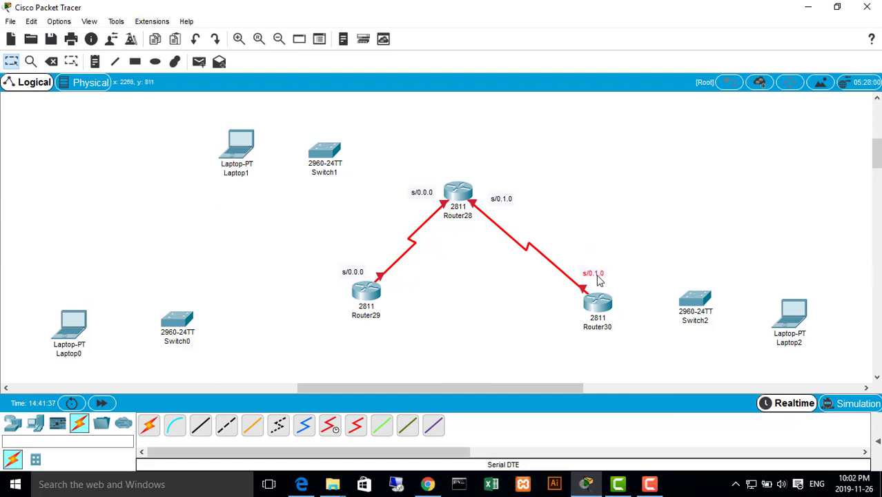
left_click_drag(503, 200, 518, 209)
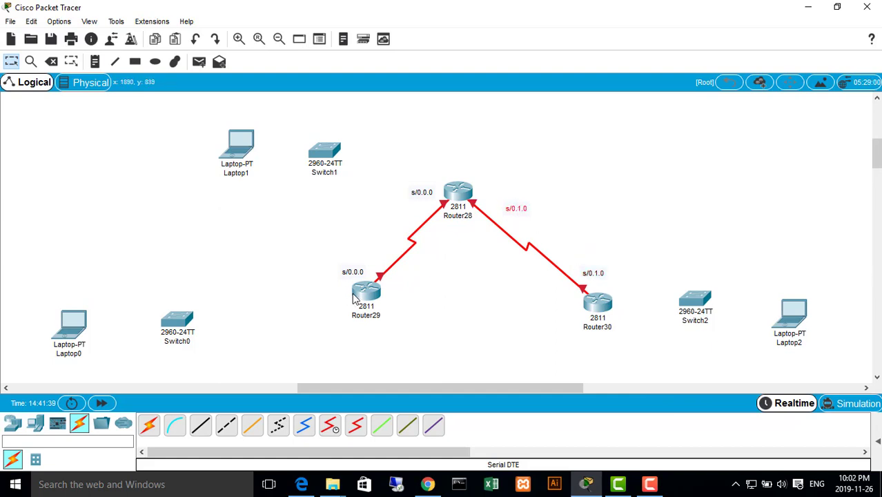
left_click_drag(354, 297, 349, 323)
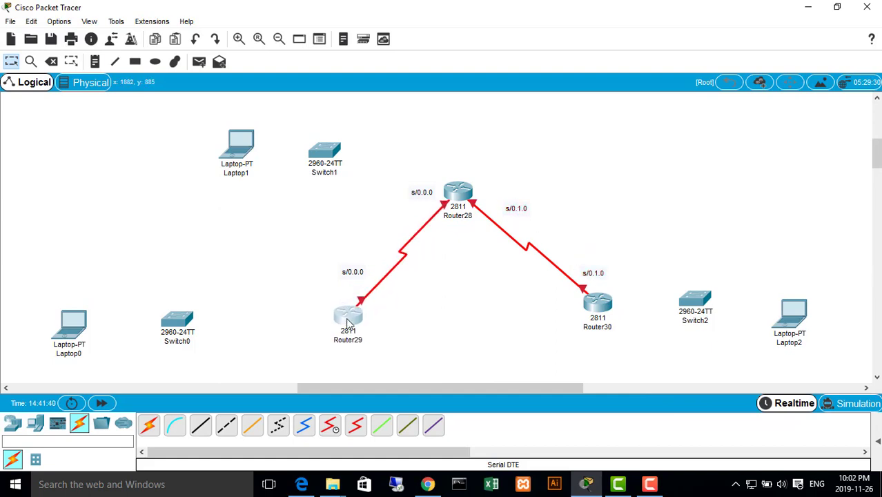
left_click(416, 193)
left_click(366, 236)
Try linking Switch0 FastEthernet0/2 to Router29 FastEthernet0/1 with a Copper Straight-Through cable
left_click(200, 424)
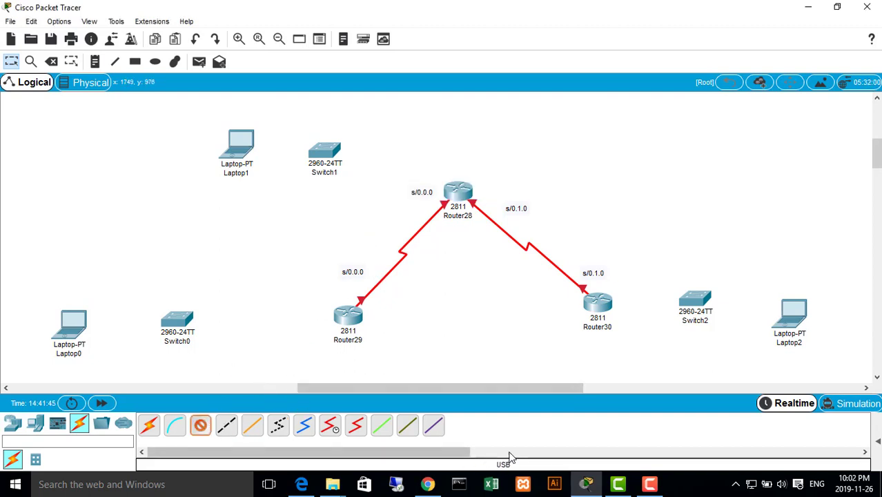
left_click(173, 321)
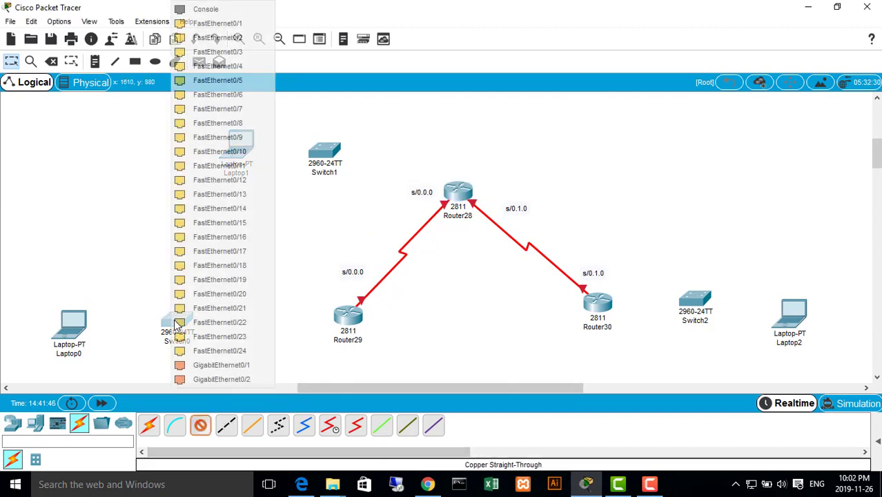
left_click(237, 39)
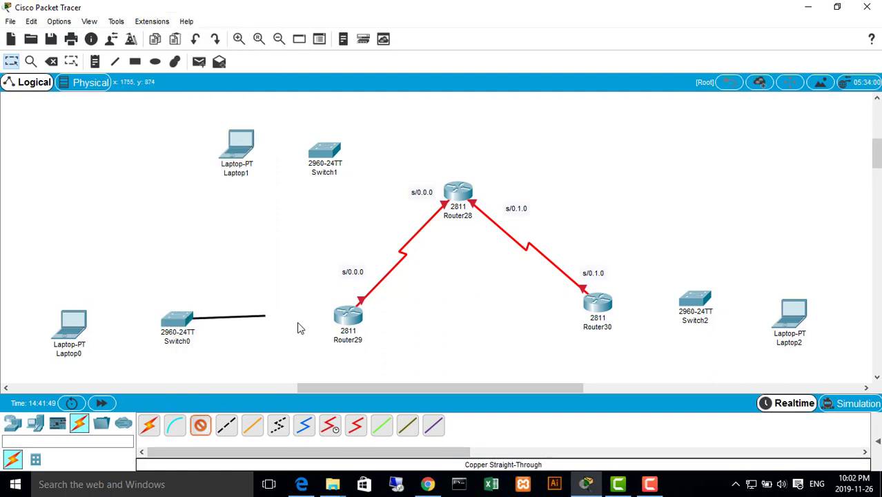
left_click(348, 316)
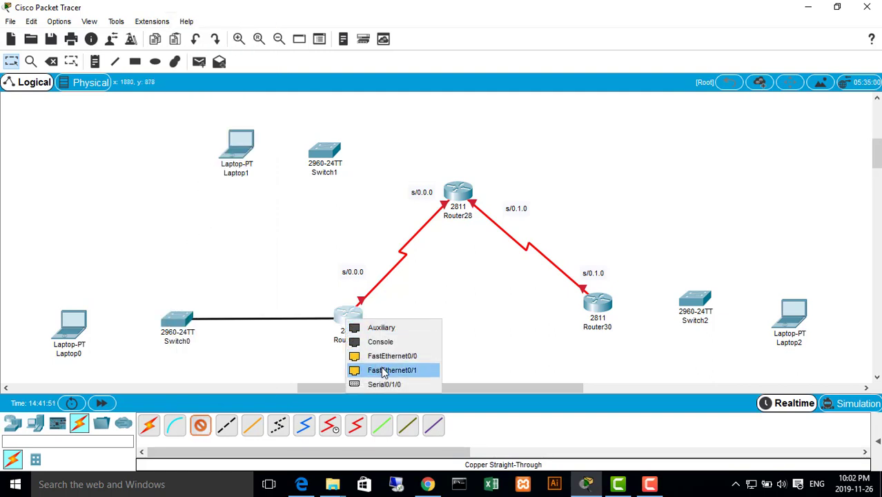
left_click(384, 371)
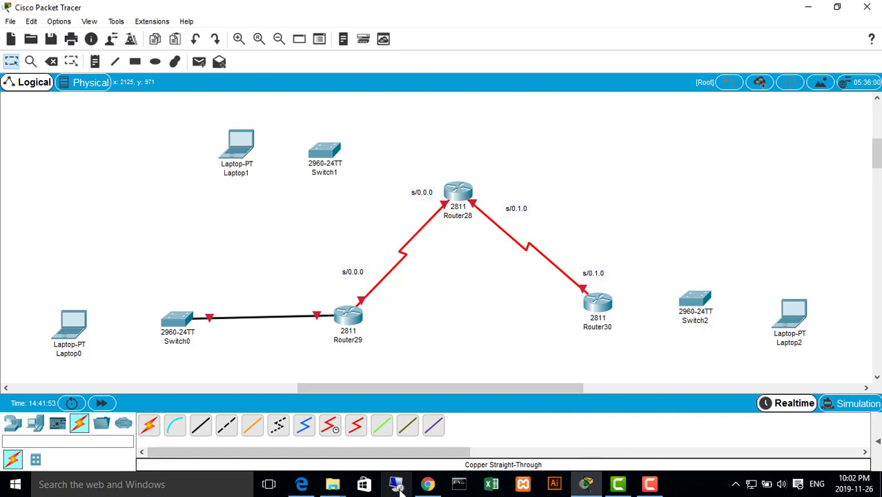
Check the topology diagram in RIP.pdf, try a Copper Cross-Over cable from Switch0 FastEthernet0/1 to Router29 FastEthernet0/0, and undo it
left_click(302, 484)
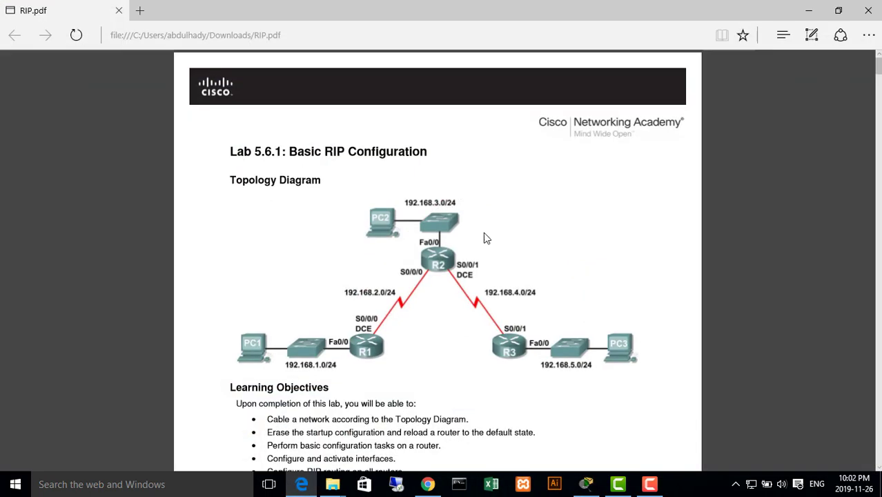
left_click(809, 11)
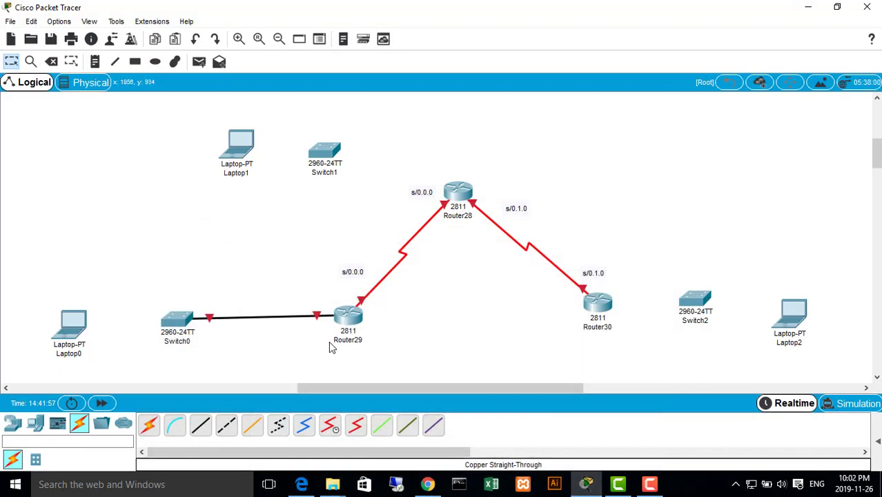
left_click(226, 427)
left_click(181, 320)
left_click(228, 24)
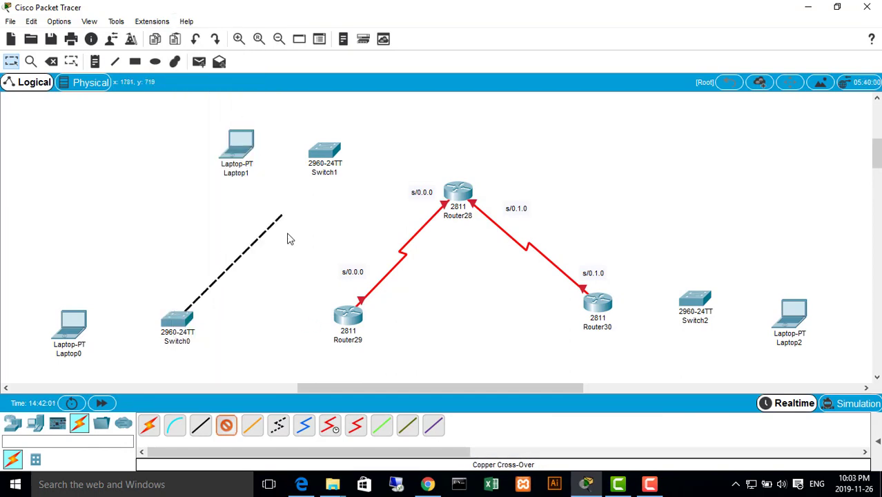
left_click(346, 312)
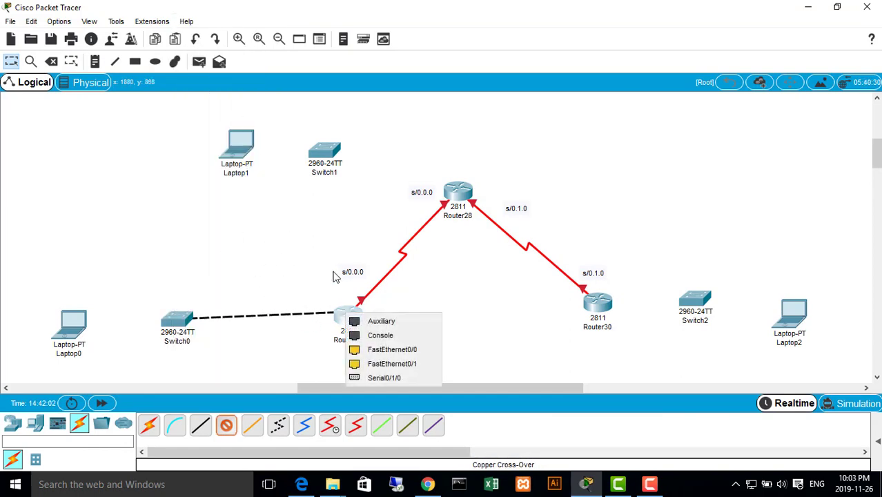
left_click(376, 349)
key("ctrl+z")
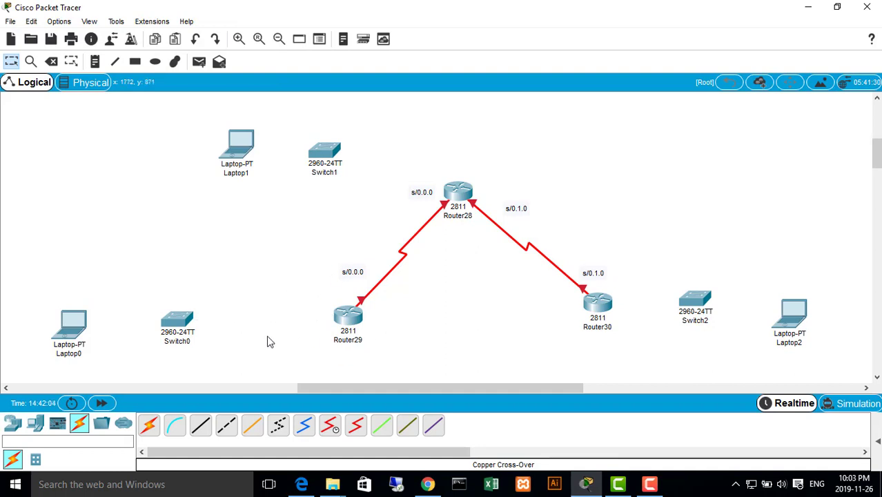
Try to attach a Fiber cable to a FastEthernet port on Switch0, and dismiss the dialog and pop-up notification
left_click(260, 426)
left_click(182, 319)
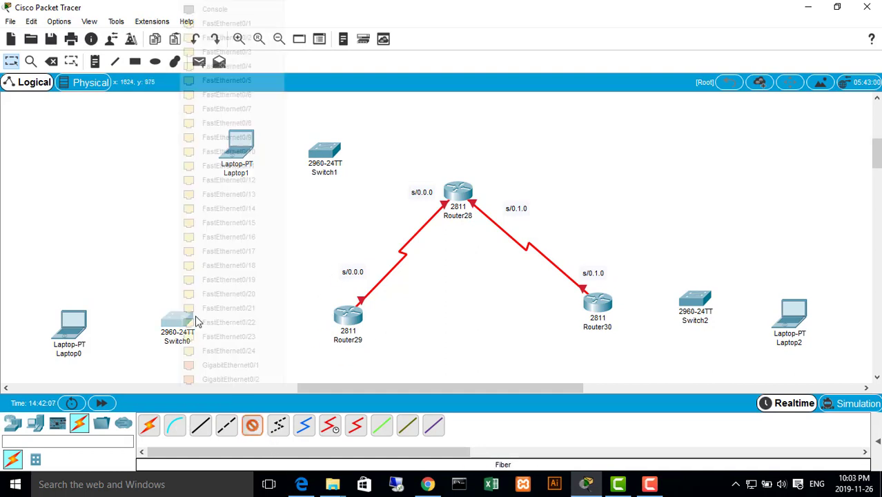
left_click(221, 34)
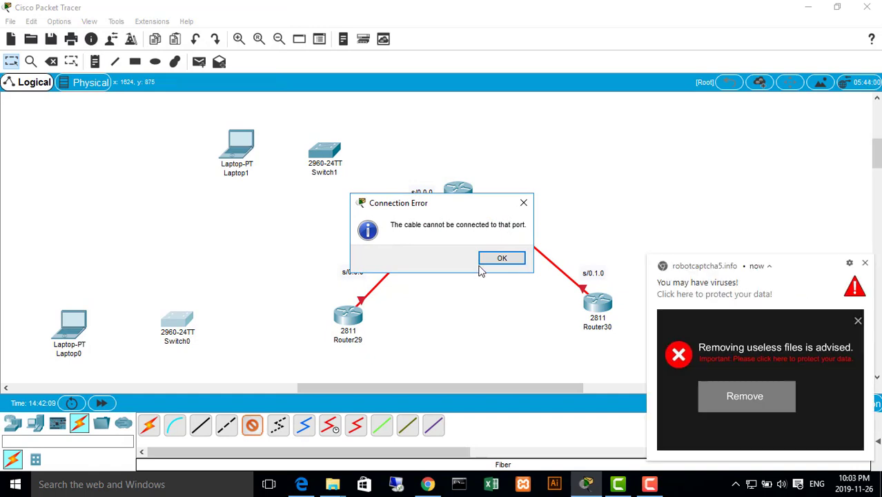
left_click(502, 258)
left_click(865, 263)
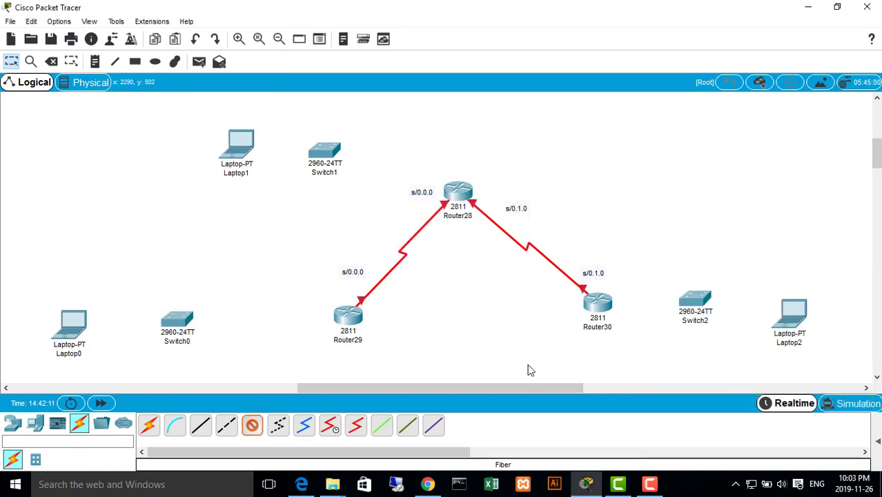
Connect Switch0 FastEthernet0/2 to Router29 FastEthernet0/1 with a Copper Straight-Through cable
left_click(200, 425)
left_click(174, 321)
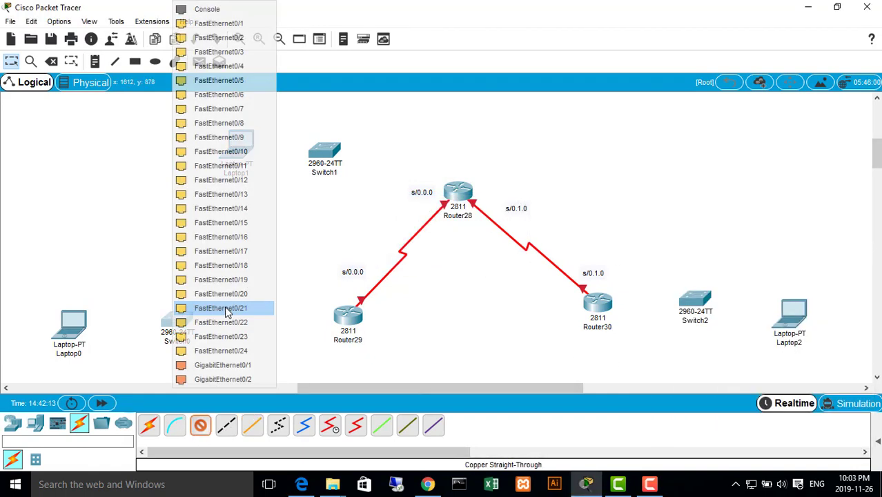
left_click(233, 35)
left_click(347, 314)
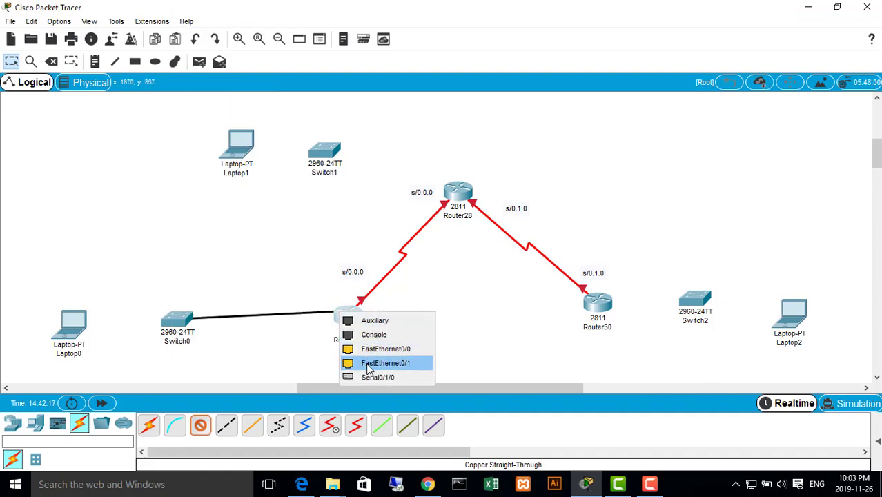
left_click(348, 363)
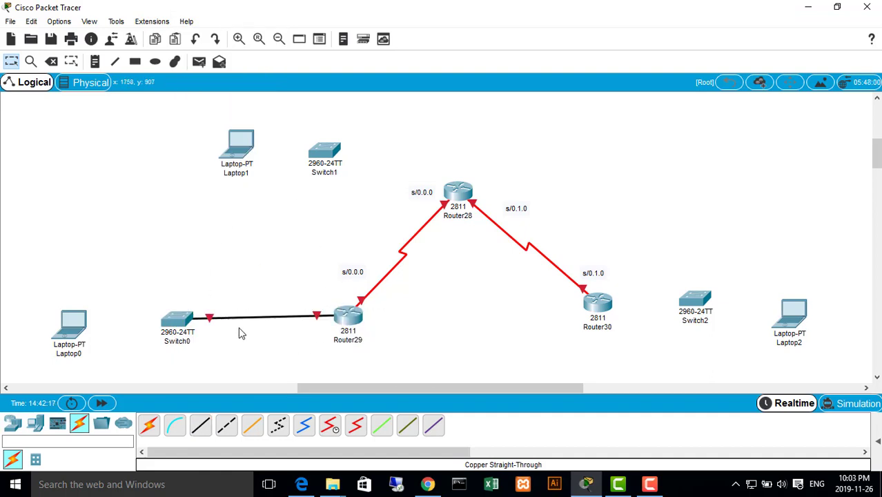
Connect Router30 FastEthernet0/1 to Switch2 FastEthernet0/1 with a Copper Straight-Through cable
left_click(200, 425)
left_click(603, 306)
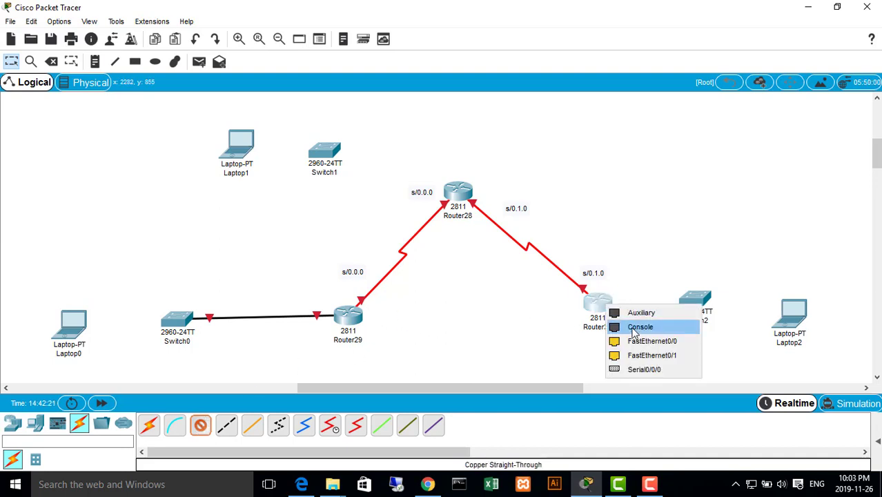
left_click(651, 356)
left_click(694, 302)
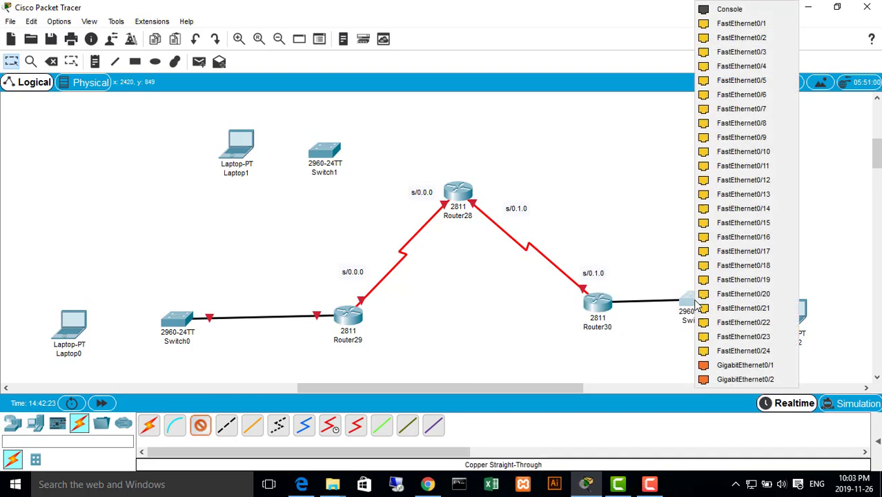
left_click(745, 26)
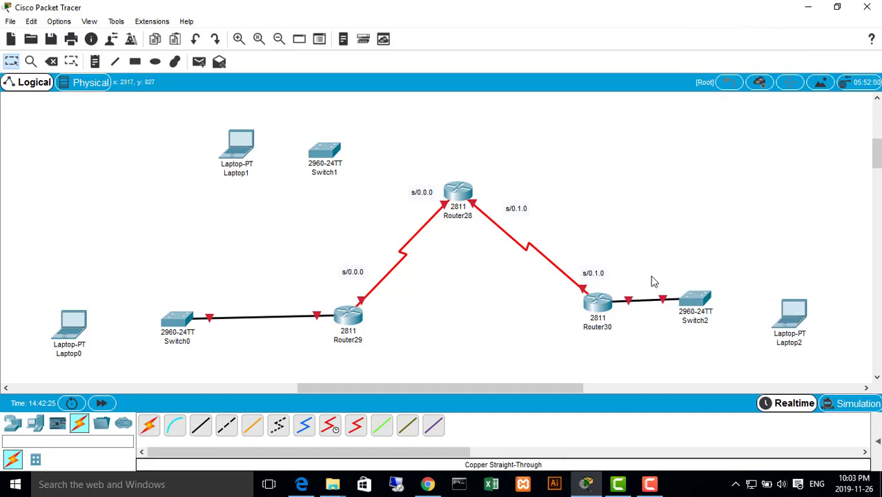
Connect Switch0 FastEthernet0/1 to Laptop0 FastEthernet0 with a Copper Straight-Through cable
left_click(200, 425)
left_click(176, 323)
left_click(218, 23)
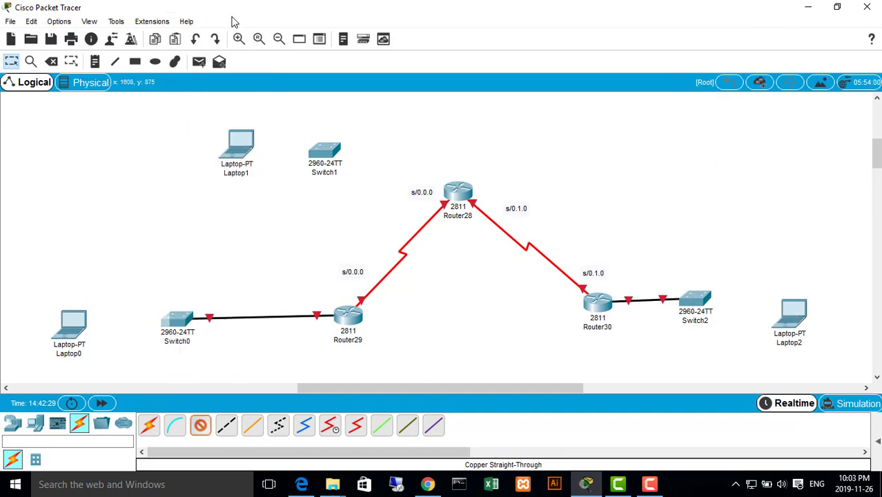
left_click(69, 323)
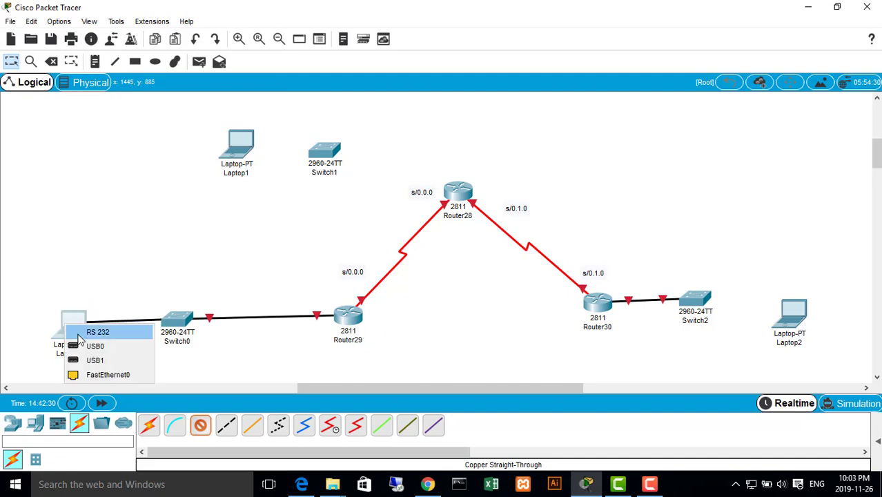
left_click(104, 374)
Connect Switch1 to Router28 through FastEthernet ports with a Copper Straight-Through cable
left_click(209, 430)
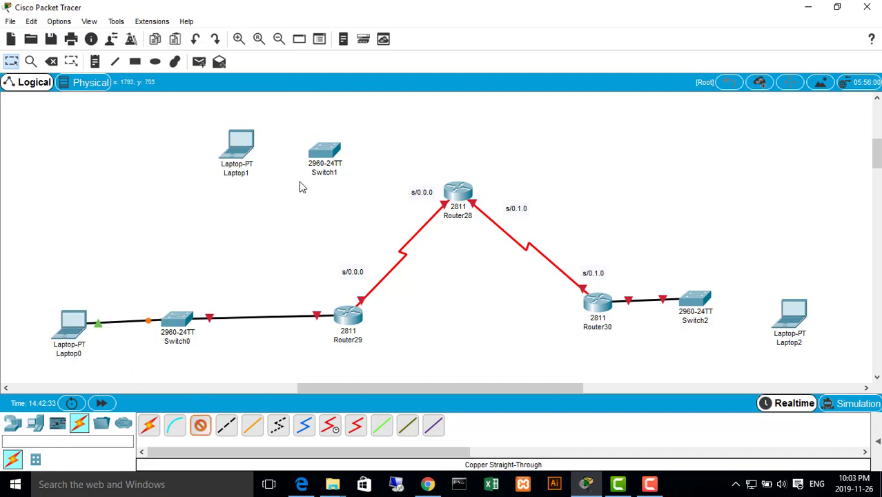
left_click(324, 160)
left_click(384, 26)
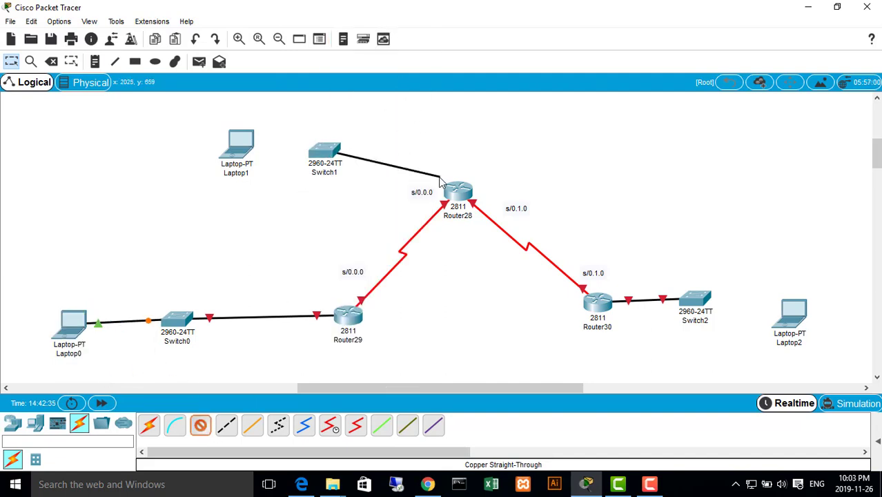
left_click(458, 191)
left_click(503, 247)
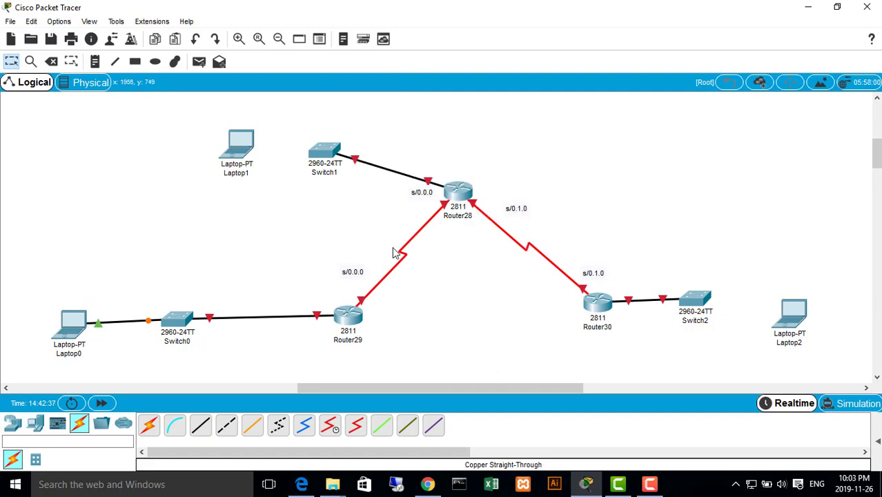
Connect Switch1 to Laptop1 through FastEthernet ports with a Copper Straight-Through cable
left_click(200, 426)
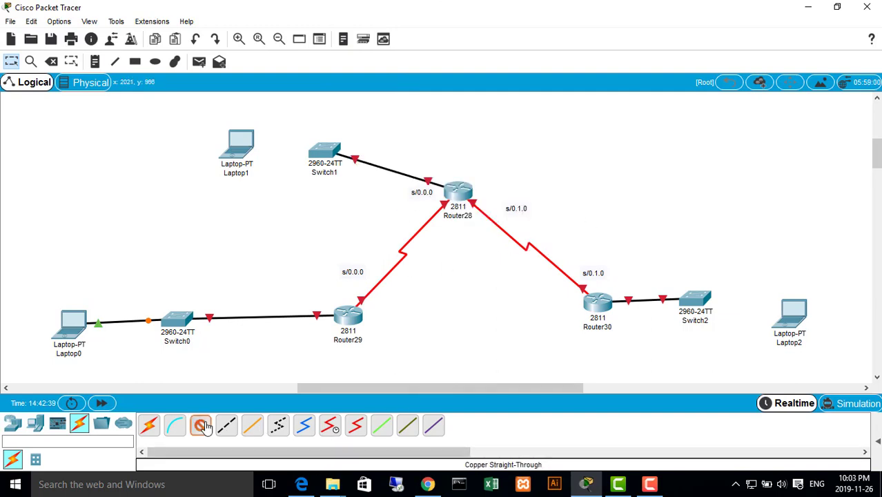
left_click(323, 150)
left_click(386, 23)
left_click(236, 151)
left_click(275, 202)
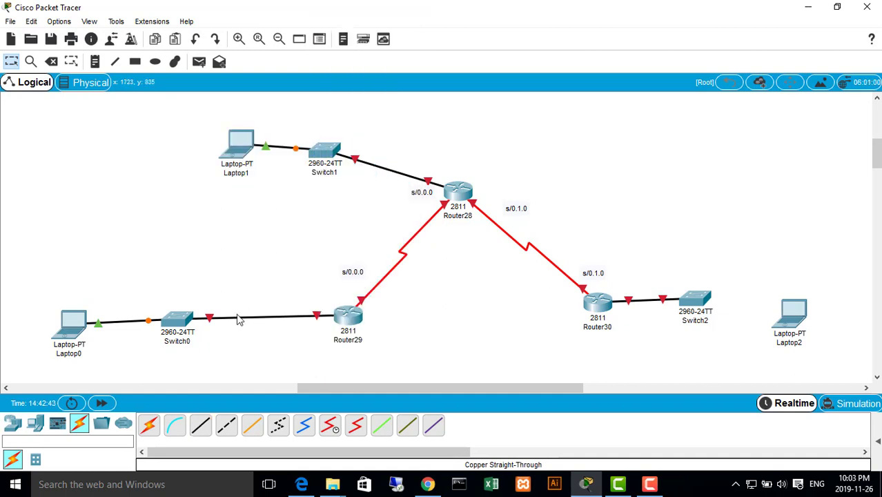
Connect Switch2 to Laptop2 through FastEthernet ports with a Copper Straight-Through cable
left_click(200, 425)
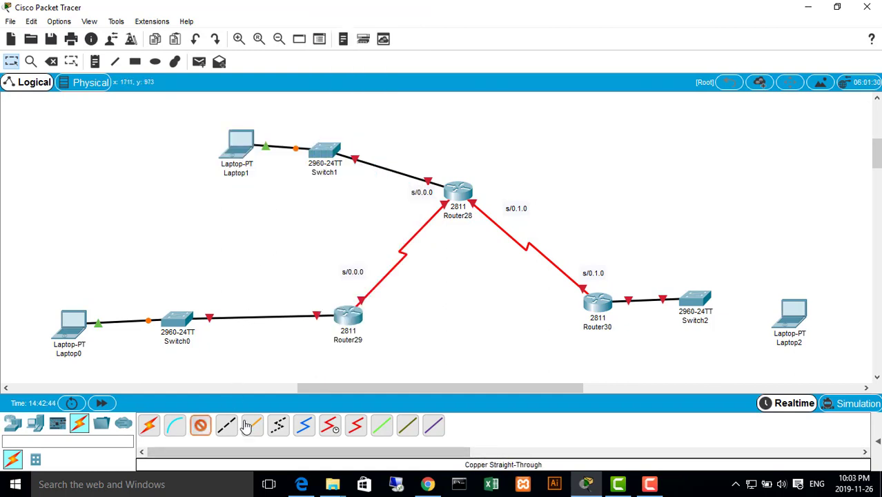
left_click(689, 304)
left_click(718, 25)
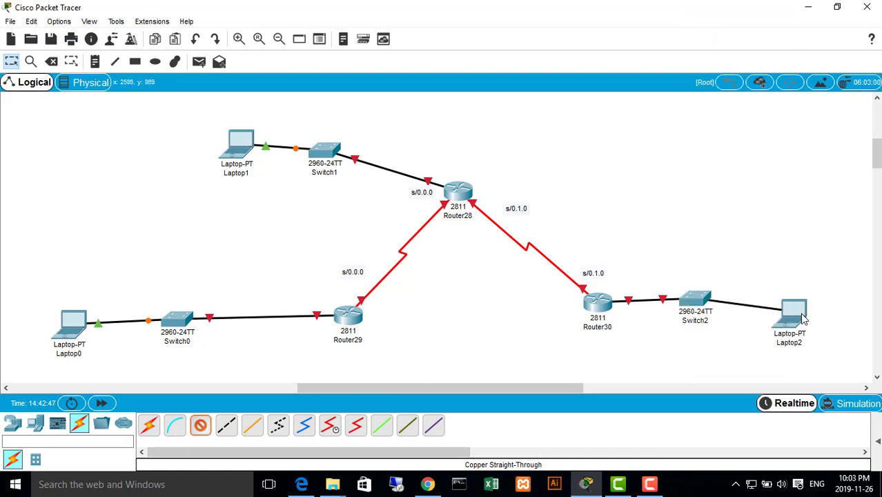
left_click(794, 311)
left_click(820, 363)
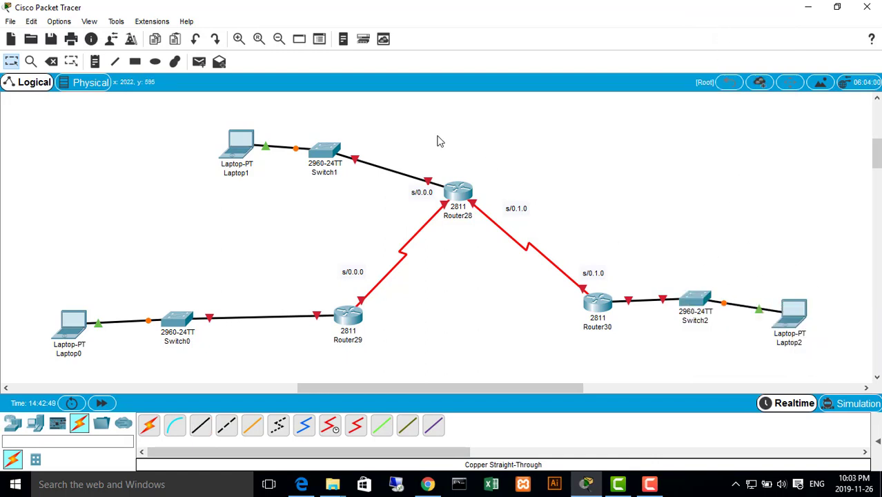
Add a text label reading fa/0.1 above the Laptop1 link at Switch1, checking the interface names in RIP.pdf
left_click(97, 62)
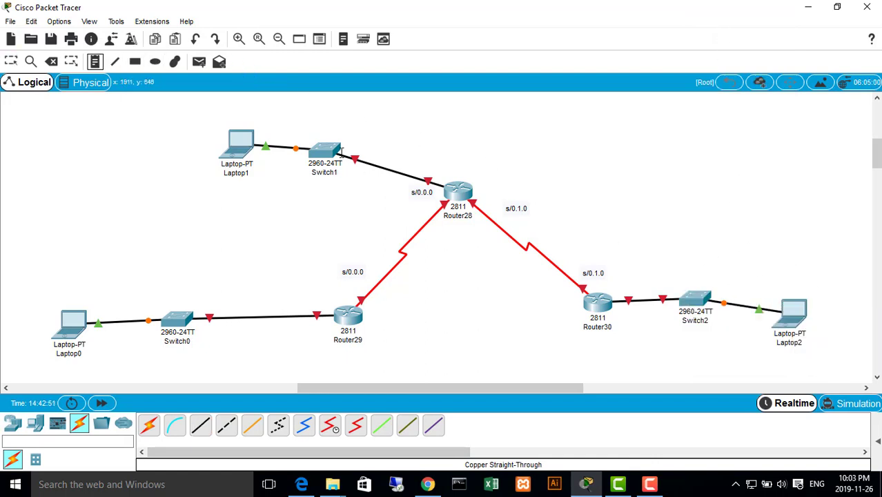
left_click(295, 125)
type("s")
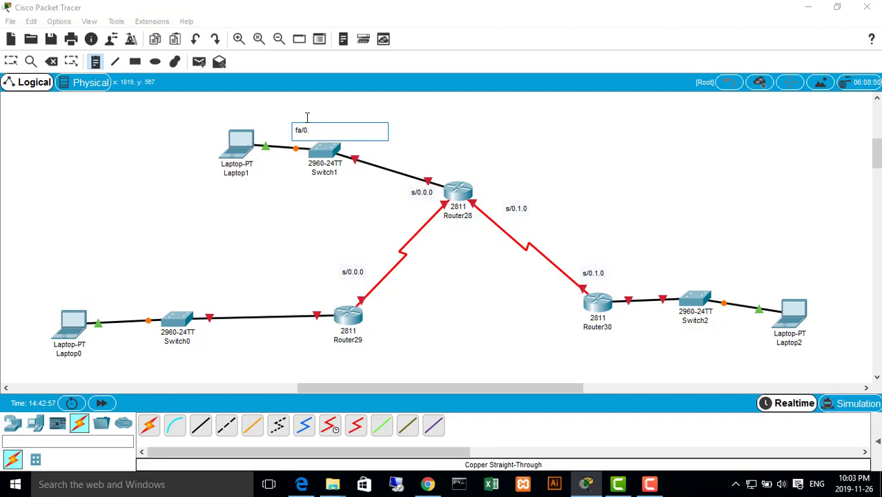
left_click(301, 483)
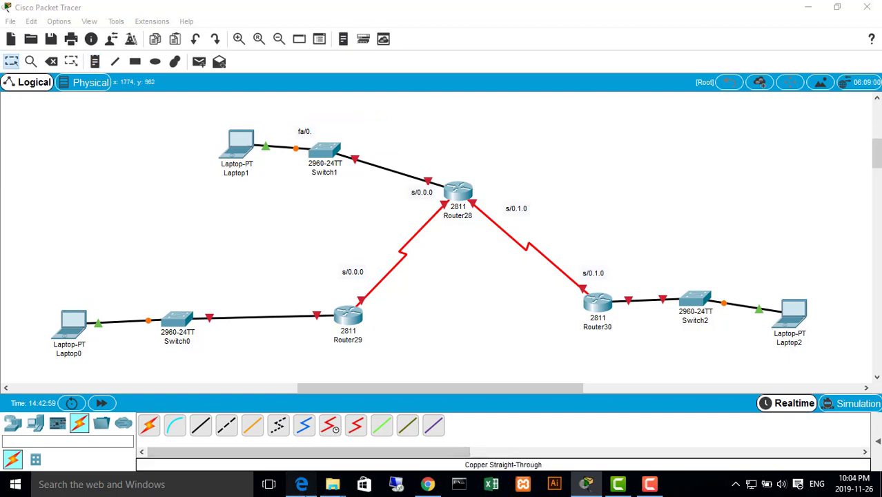
scroll(414, 276, "down", 12)
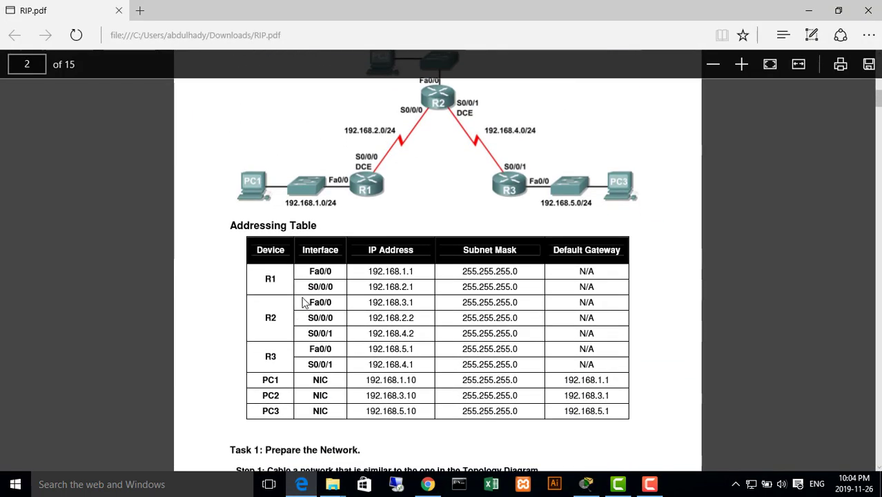
left_click(809, 11)
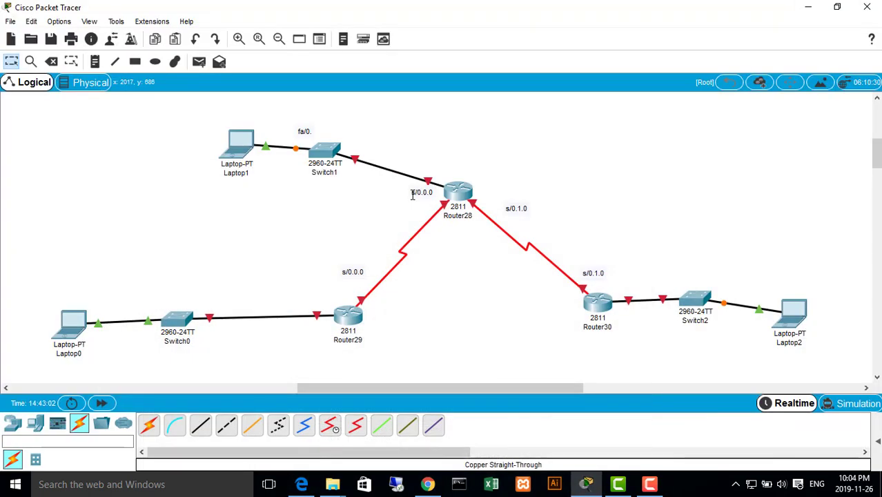
double_click(314, 131)
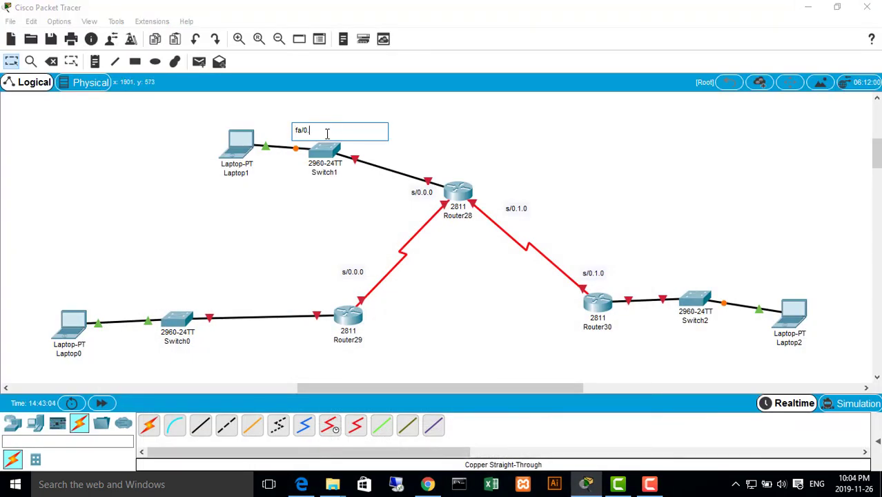
left_click(346, 208)
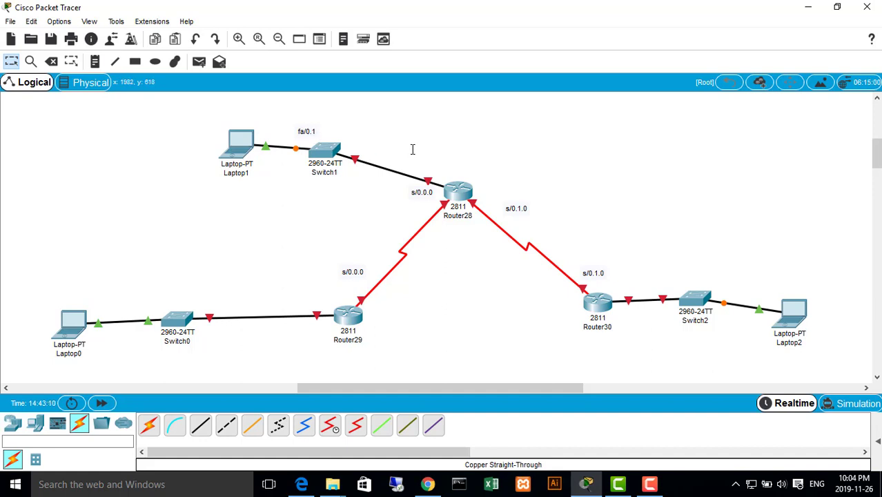
Add a text label reading fa/0.1 above Router28 for its link to Switch1
left_click(95, 62)
left_click(436, 154)
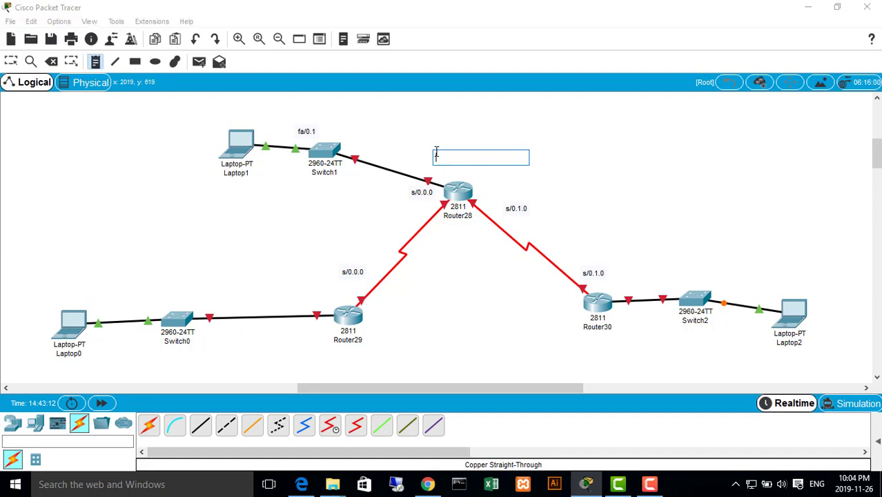
type("fa/0.1")
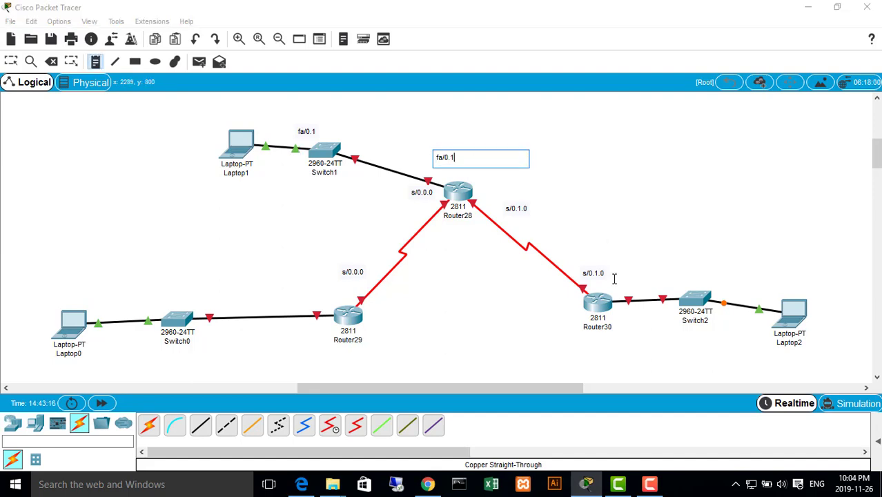
key("Escape")
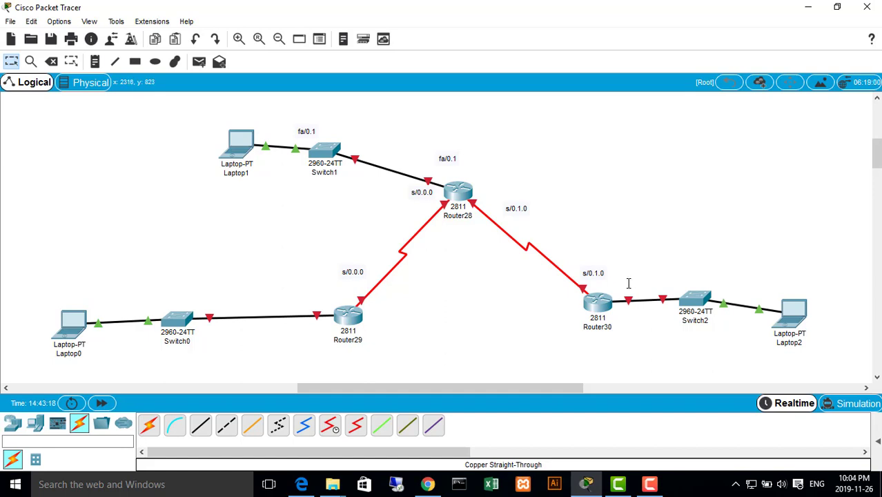
Add a text label reading fa/0.1 above the link between Router30 and Switch2
left_click(95, 61)
left_click(642, 273)
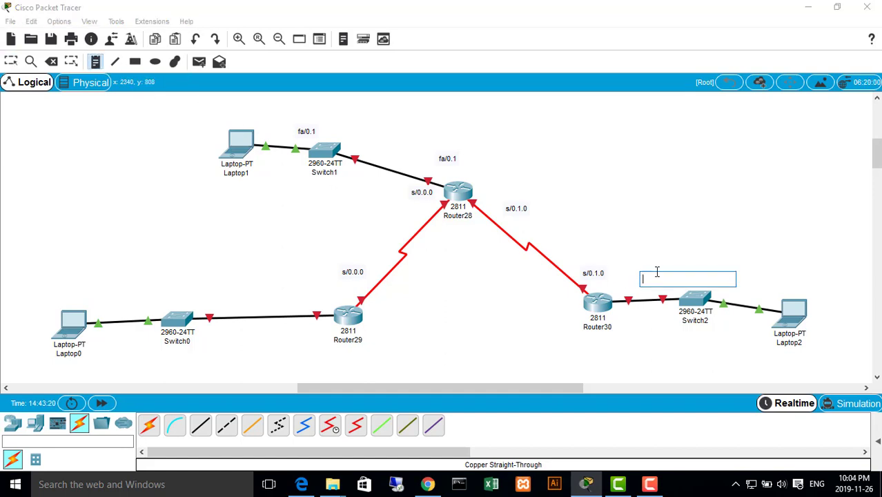
type("fa/0.1")
key("Escape")
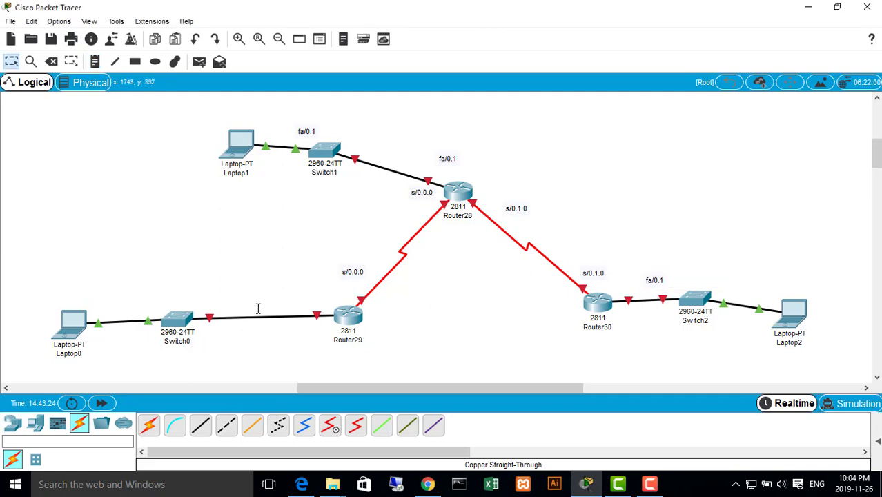
Add a text label reading fa/01 above the link between Switch0 and Router29
left_click(95, 61)
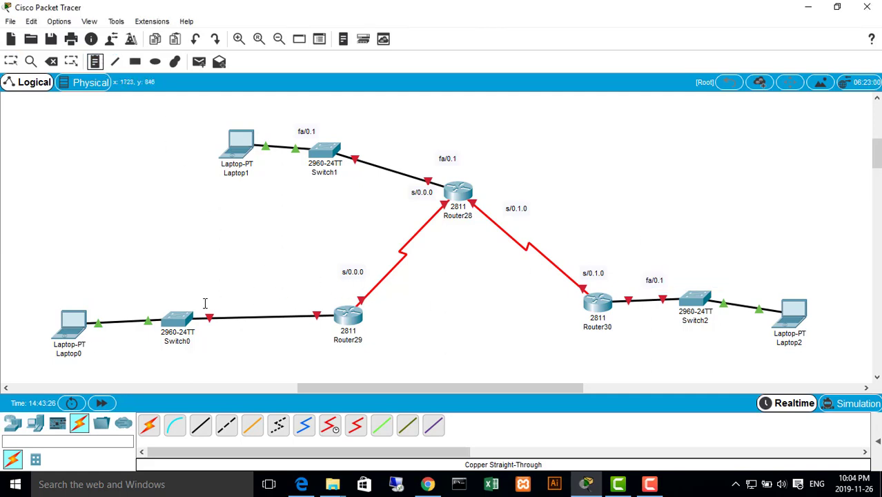
left_click(252, 294)
type("fa/01")
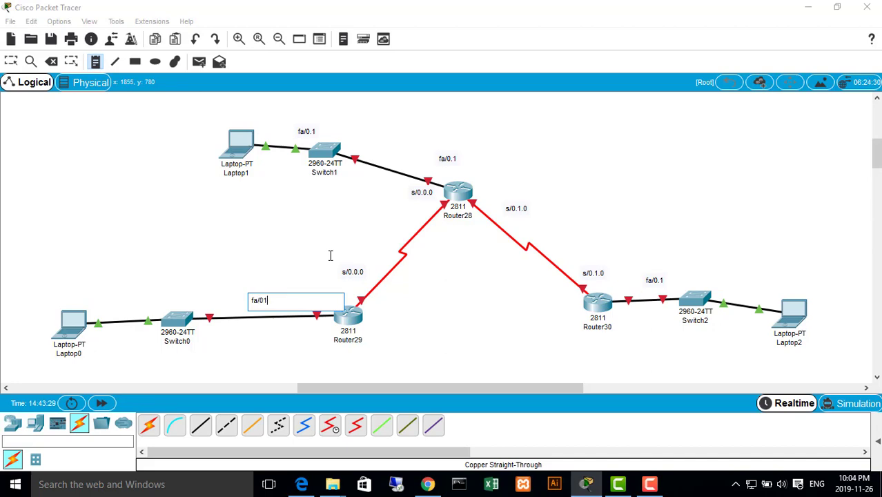
scroll(471, 229, "up", 3)
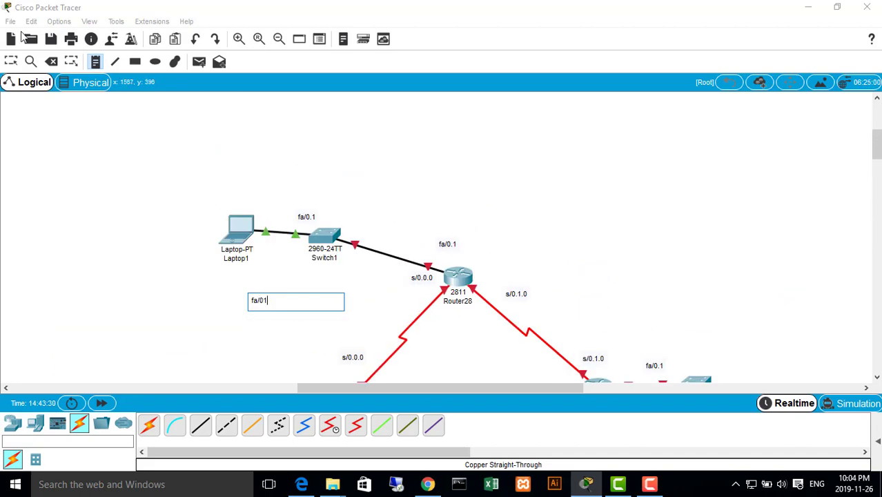
left_click(11, 61)
scroll(394, 281, "down", 7)
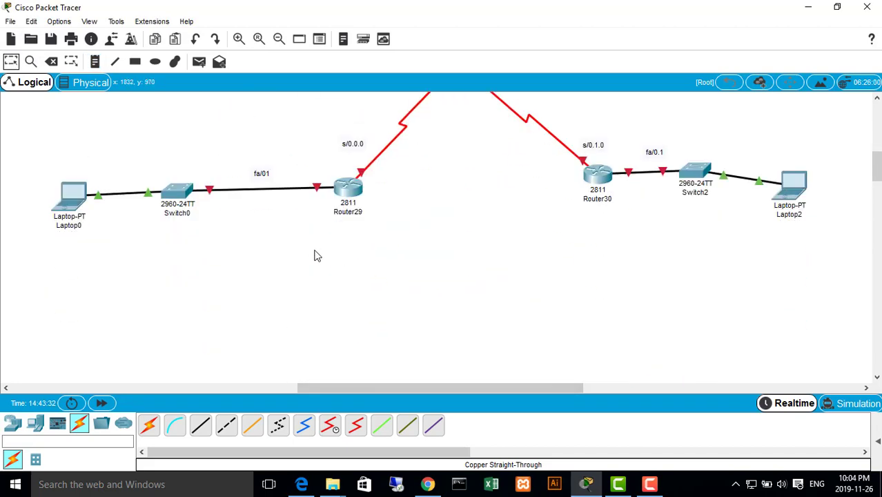
scroll(314, 256, "up", 3)
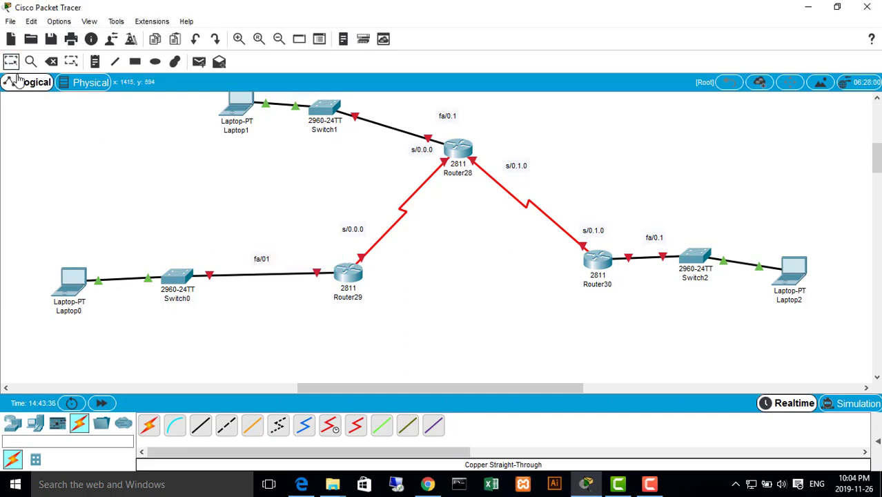
Try to duplicate the fa/01 label on the Switch0 link and move the copy next to Router29
left_click_drag(292, 254, 245, 269)
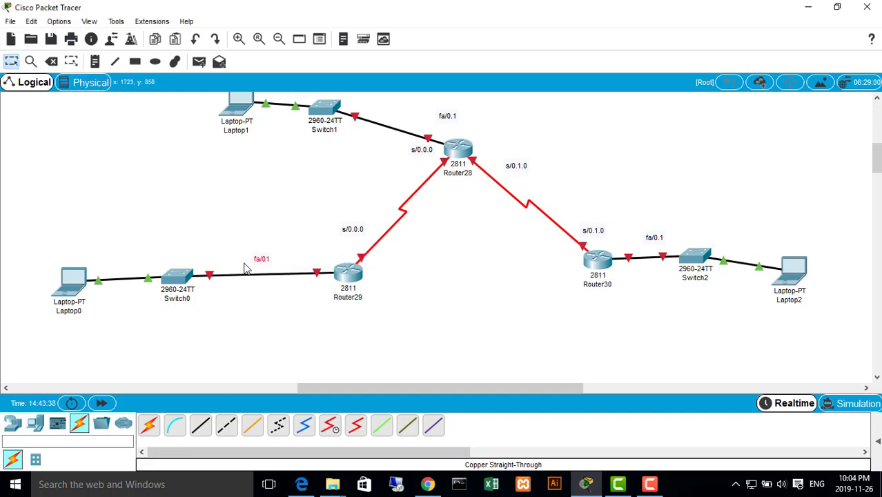
key("ctrl+v")
mouse_move(252, 222)
left_mouse_down()
mouse_move(315, 249)
mouse_move(267, 228)
left_mouse_up()
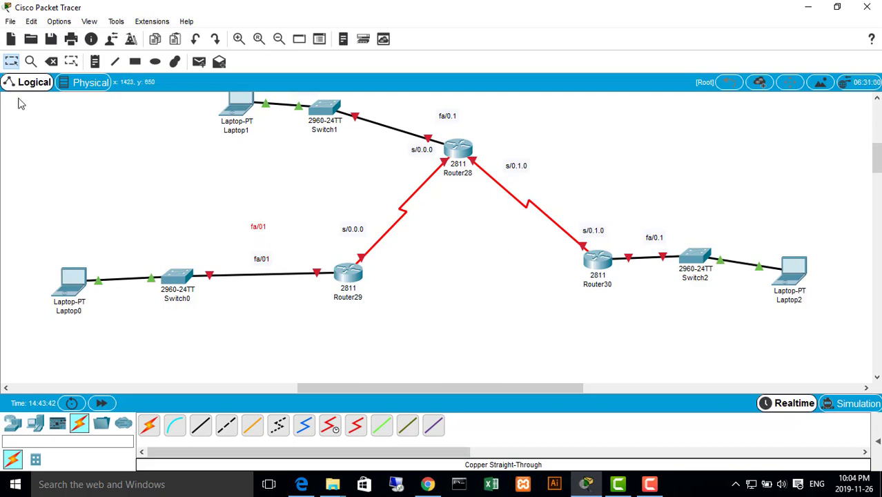
left_click_drag(259, 224, 341, 266)
left_click_drag(265, 260, 234, 265)
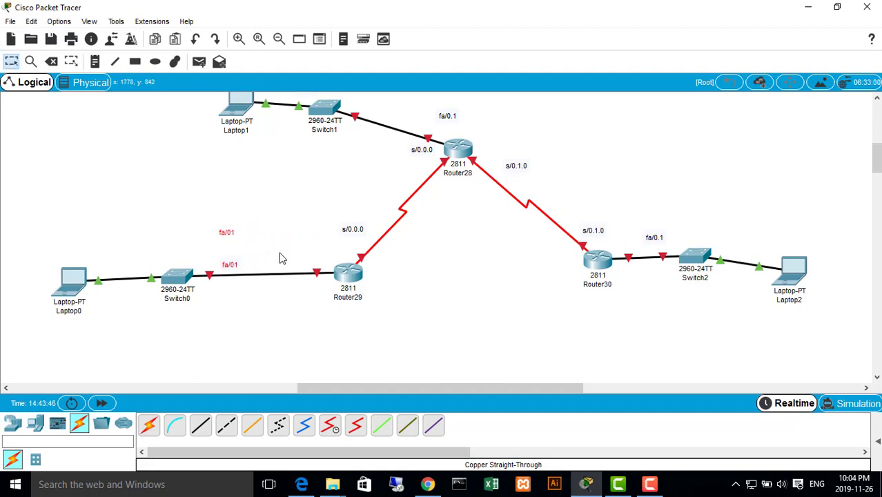
left_click_drag(221, 228, 318, 258)
left_click_drag(218, 228, 289, 242)
left_click_drag(230, 234, 300, 246)
left_click_drag(225, 229, 309, 244)
left_click(188, 225)
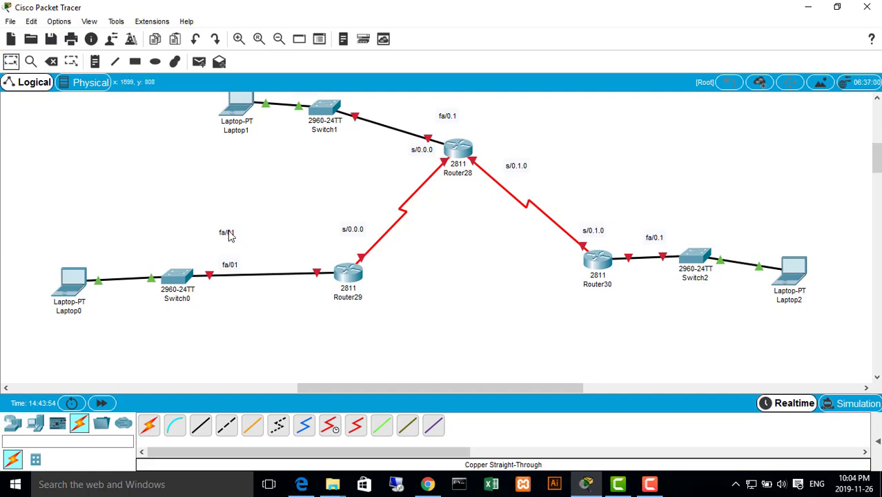
left_click_drag(227, 231, 321, 250)
Move the fa/01 label to just above Switch0
left_click_drag(243, 267, 268, 239)
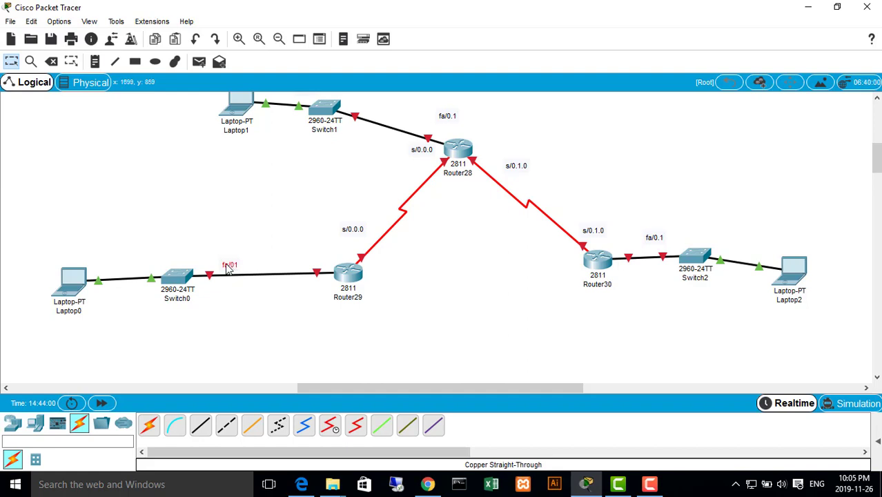
left_click_drag(232, 267, 193, 255)
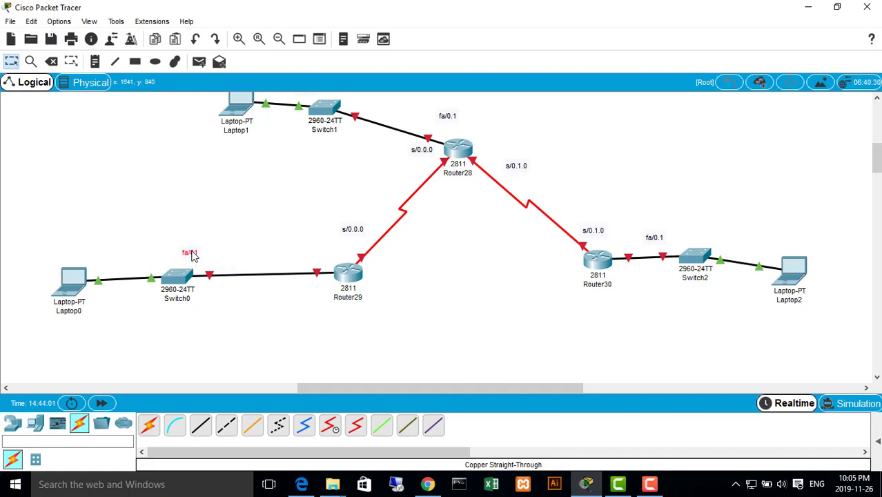
Paste another copy of the fa/01 label and try to move it toward Router29
left_click(254, 249)
key("ctrl+v")
left_click_drag(257, 225, 334, 265)
left_click(259, 231)
scroll(260, 231, "down", 1)
scroll(280, 249, "up", 3)
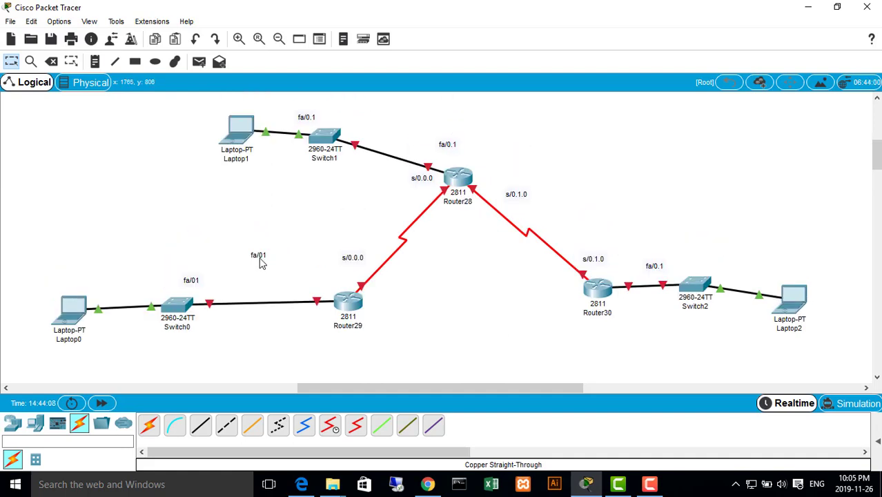
left_click_drag(270, 257, 225, 239)
scroll(270, 261, "down", 1)
left_click(259, 250)
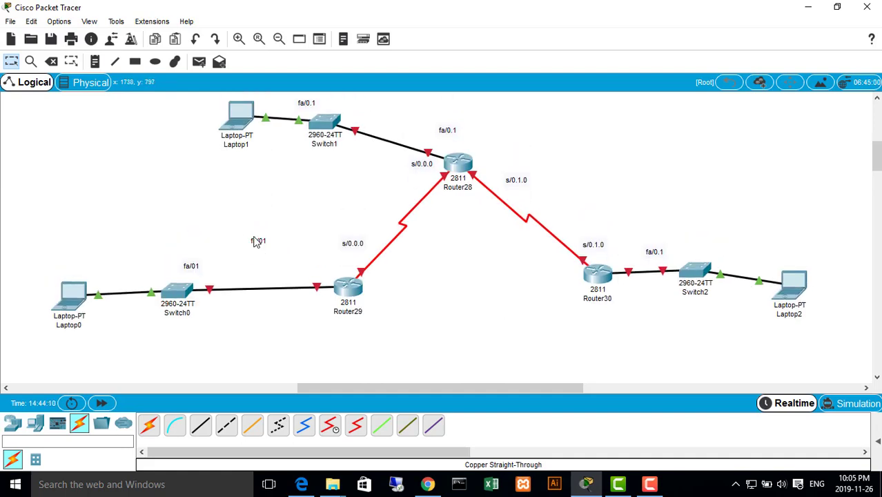
left_click(95, 61)
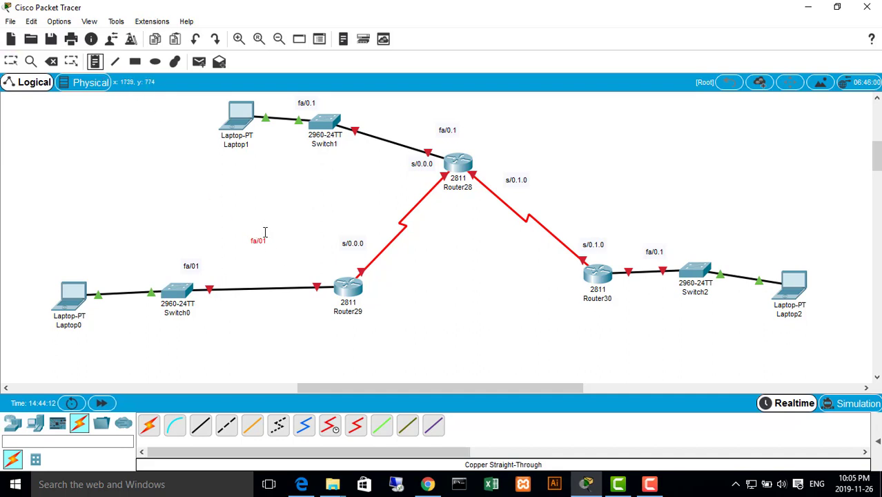
left_click(262, 236)
key("Escape")
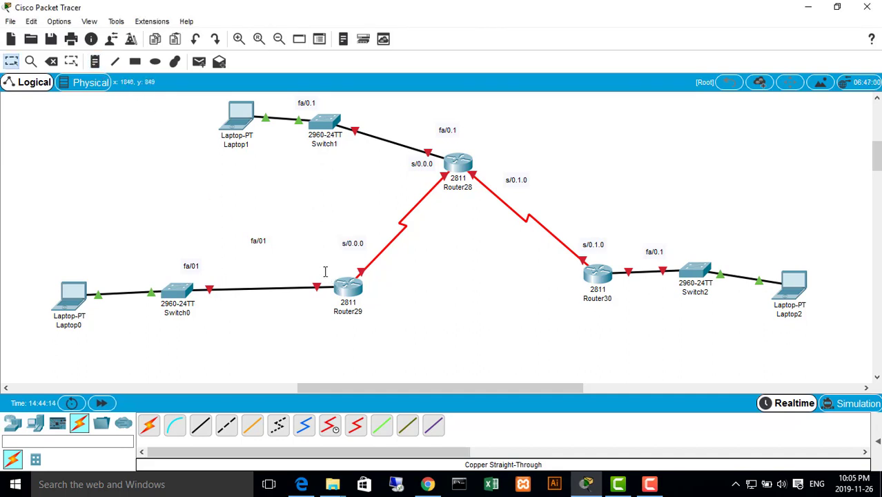
Delete the pasted fa/01 label copy that floats above the Switch0 to Router29 link
left_click(52, 62)
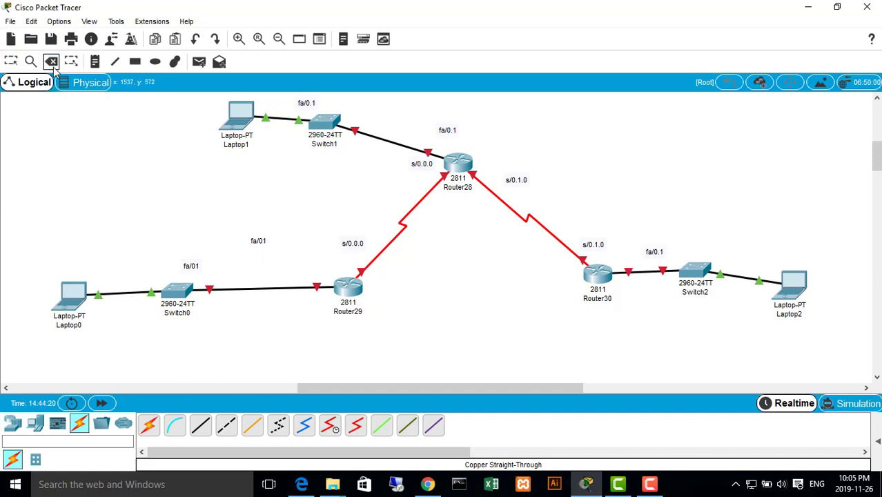
left_click(15, 62)
left_click_drag(256, 240, 295, 252)
left_click_drag(231, 224, 278, 246)
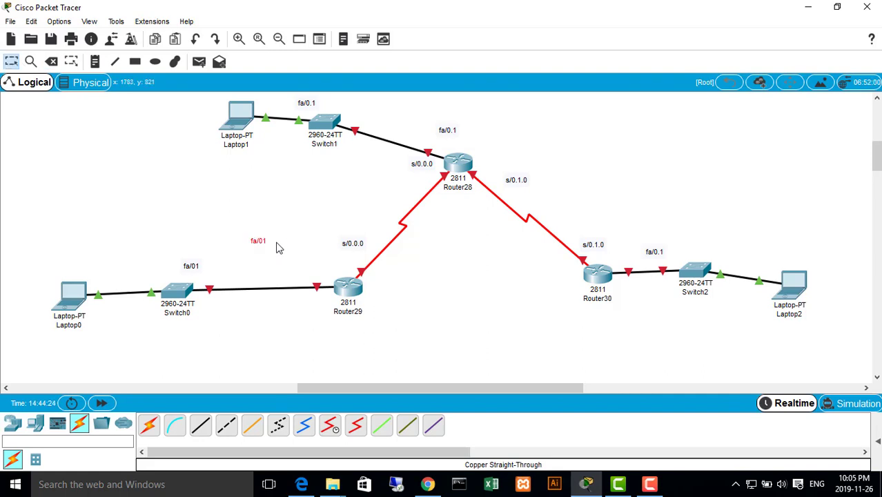
left_click(53, 62)
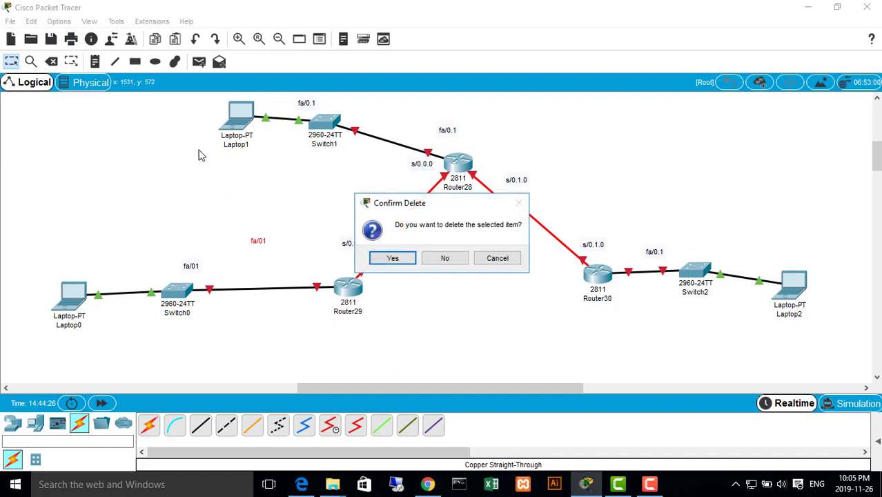
left_click(400, 257)
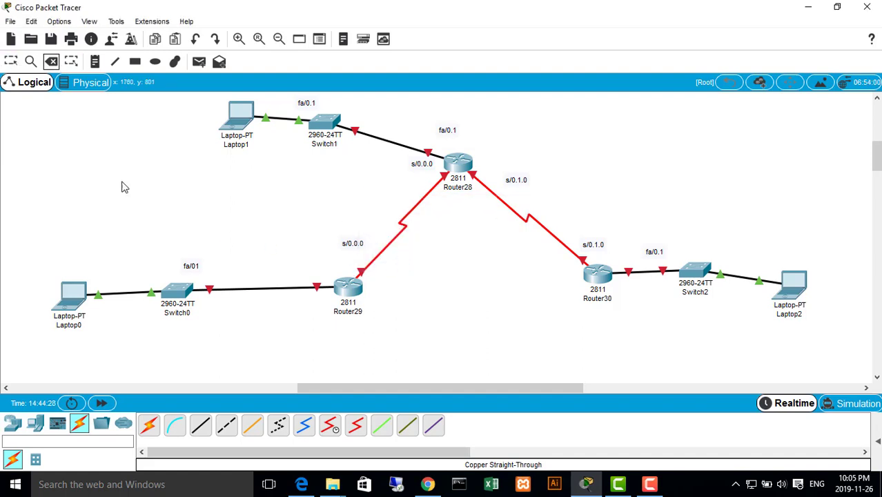
Add a fa/01 text label beside Router29, above its link to Switch0
left_click(72, 62)
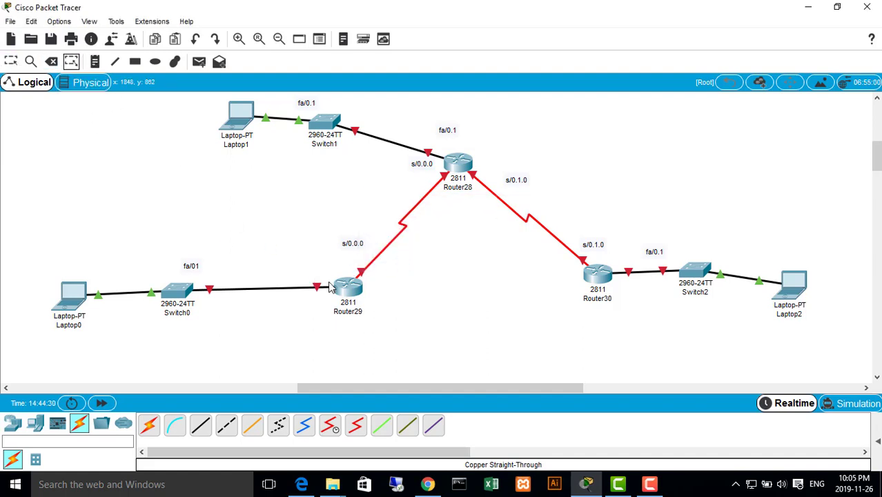
left_click(94, 62)
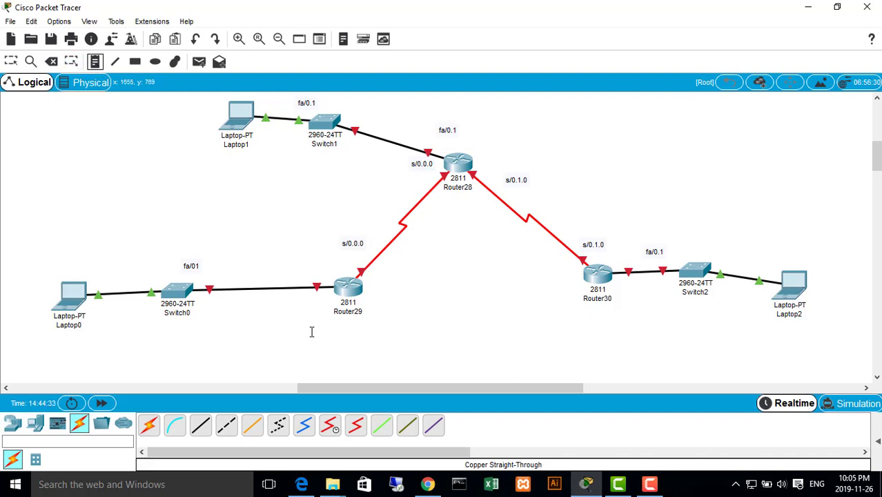
left_click(310, 270)
type("fa/01")
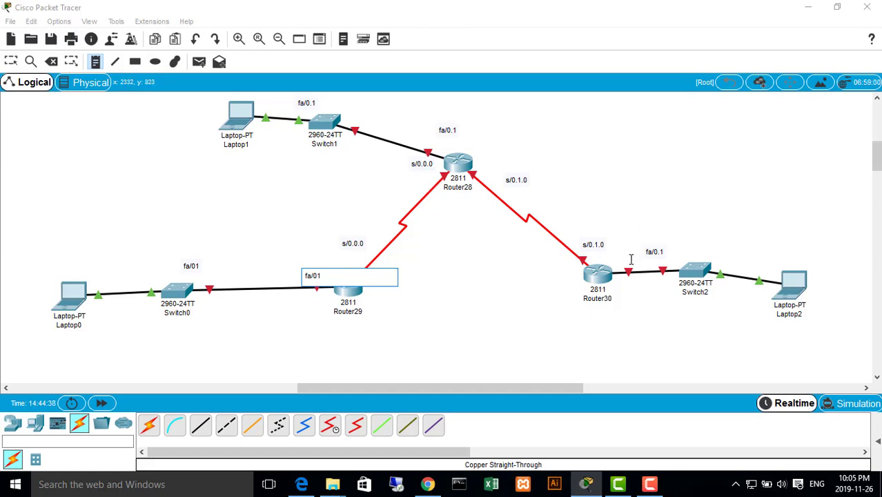
key("Escape")
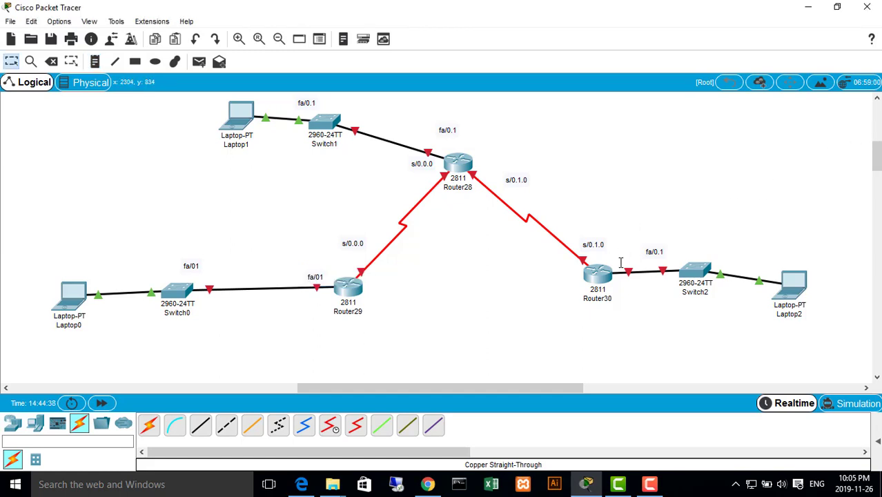
Add a fa/0.1 text label beside Router30, above its link to Switch2
left_click(95, 62)
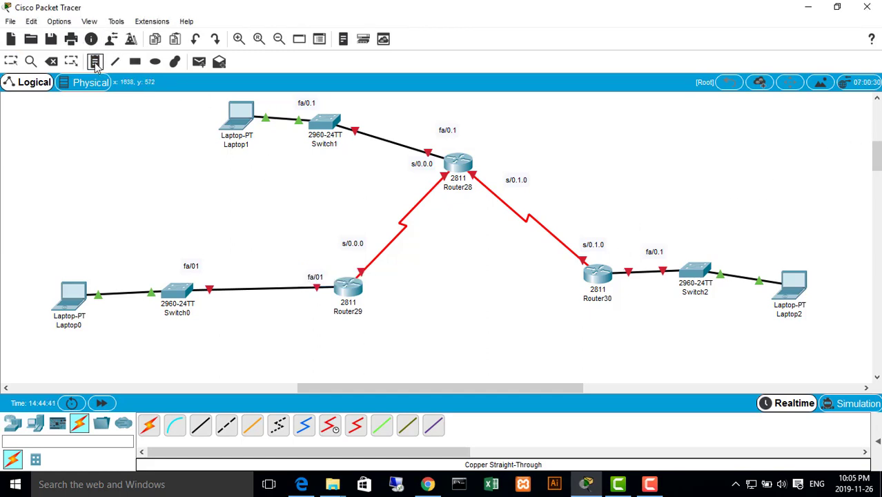
left_click(613, 257)
type("fa/0.1")
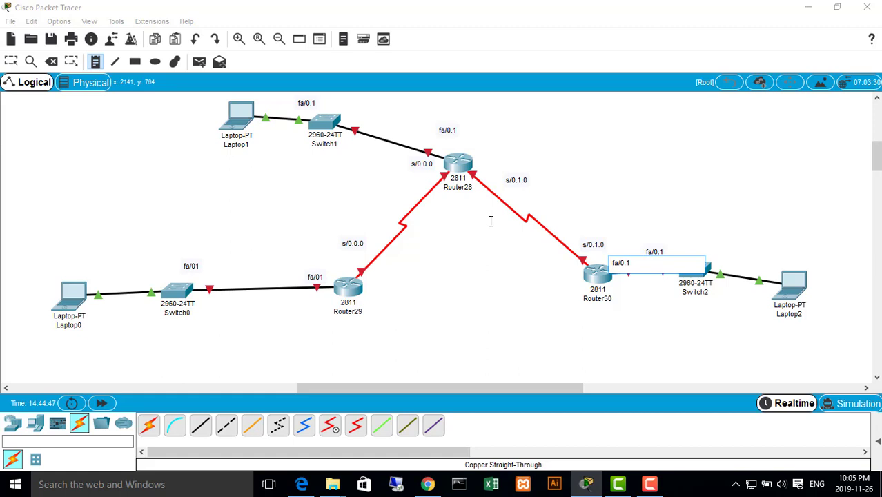
key("Escape")
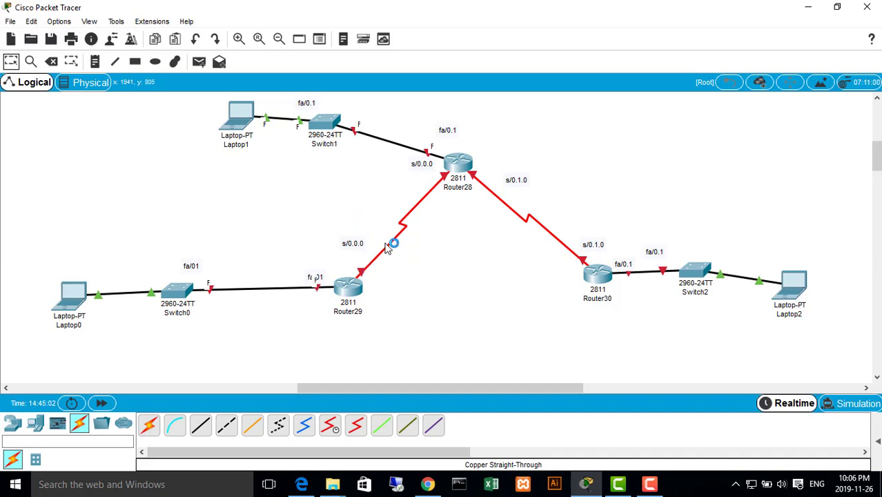
Add a 192.168.1.0 network label above the link between Switch0 and Router29
mouse_move(348, 291)
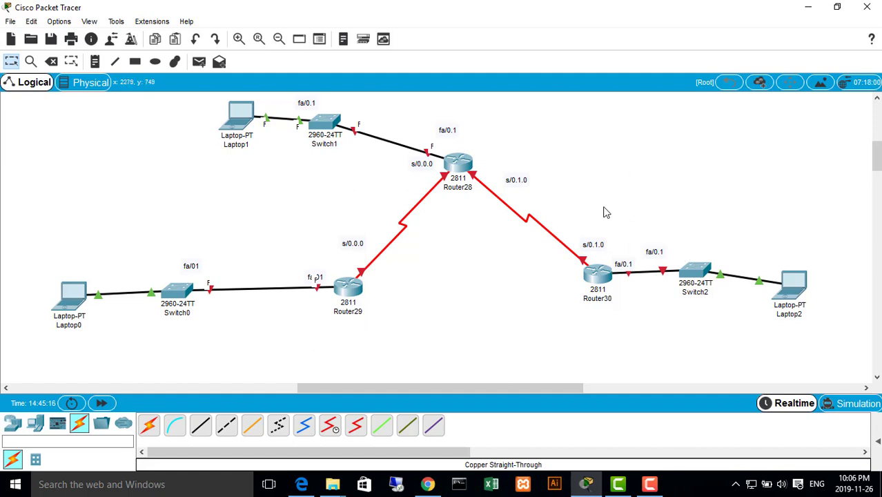
left_click(94, 84)
left_click(95, 62)
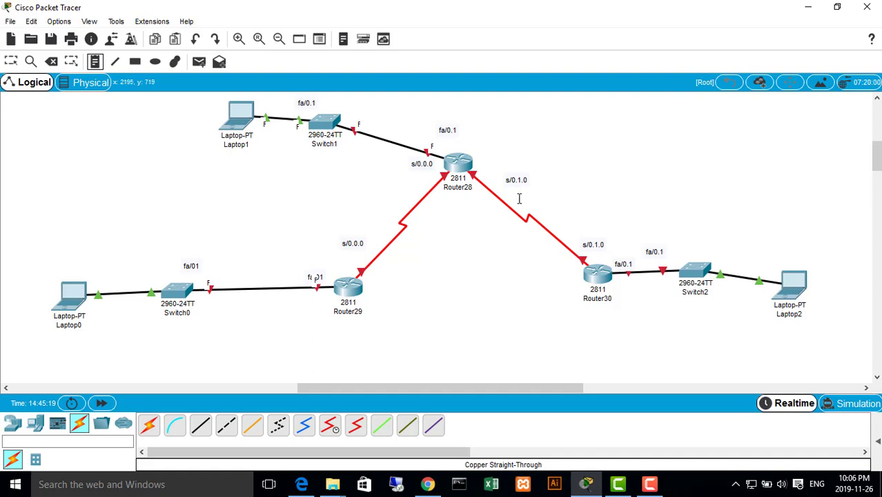
left_click(240, 267)
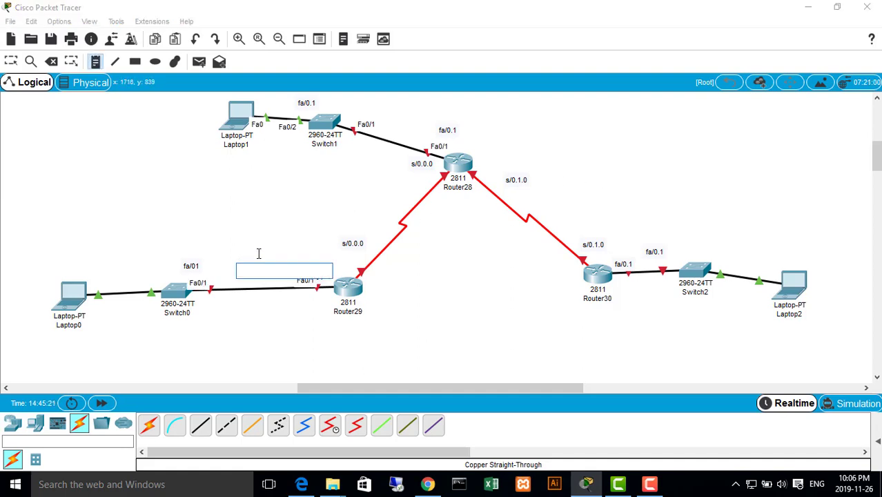
type("1")
type("92.1+")
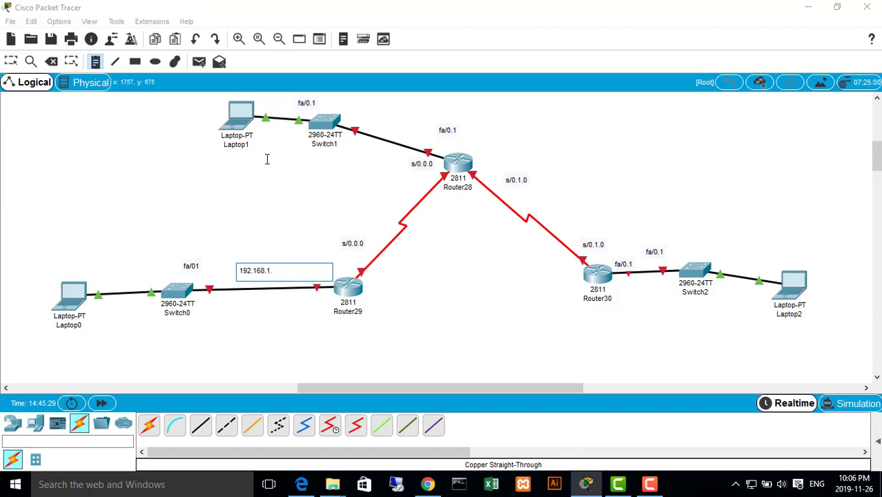
scroll(388, 246, "up", 3)
key("Escape")
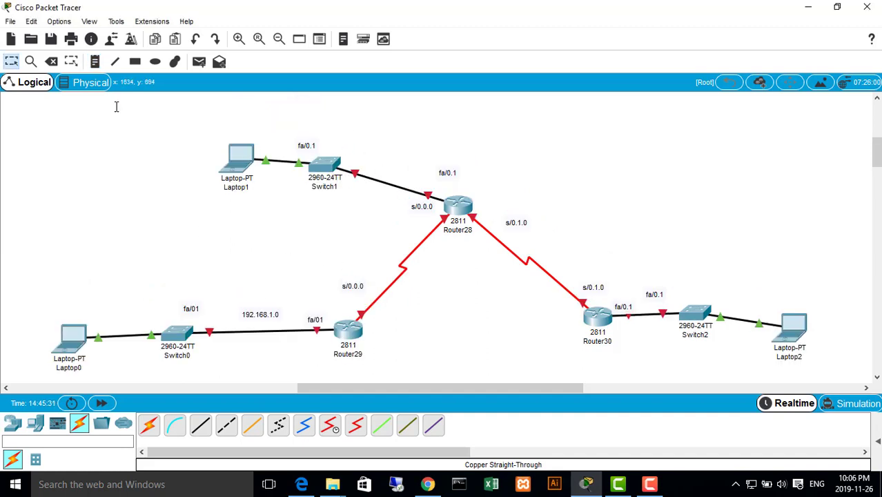
Add a 192.168.2.0 network label beside the serial link between Router29 and Router28
left_click(95, 62)
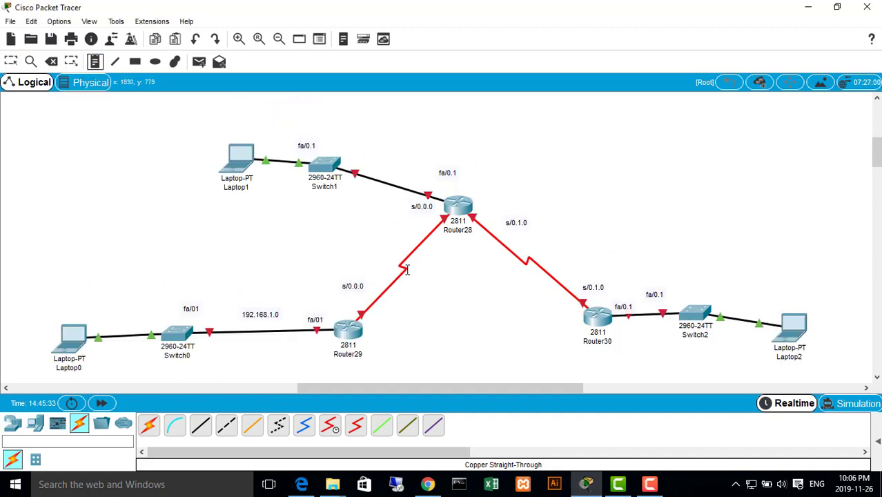
left_click(352, 243)
type("192.168.2.0")
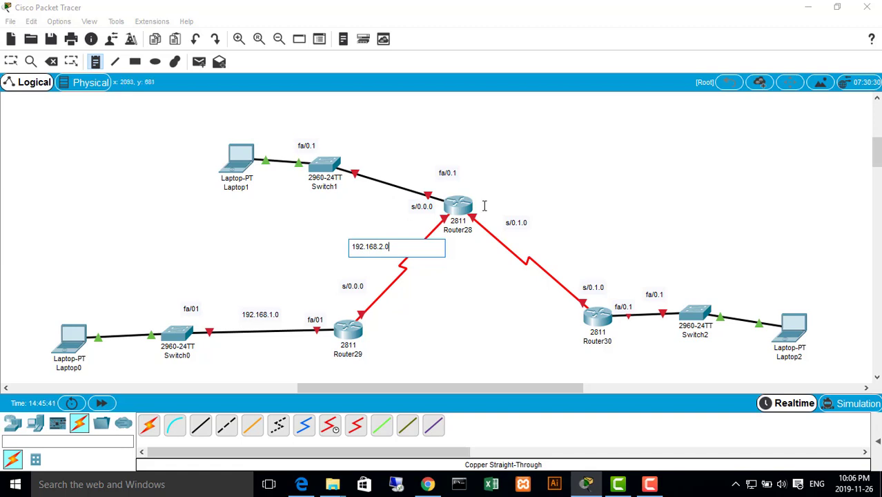
key("Escape")
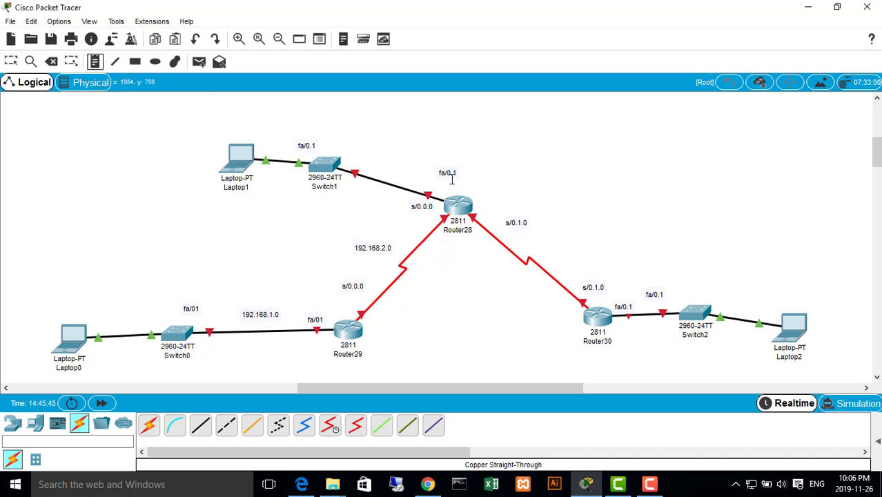
Add a 192.168.3.0 network label above the link between Switch1 and Router28
left_click(392, 158)
type("192.168")
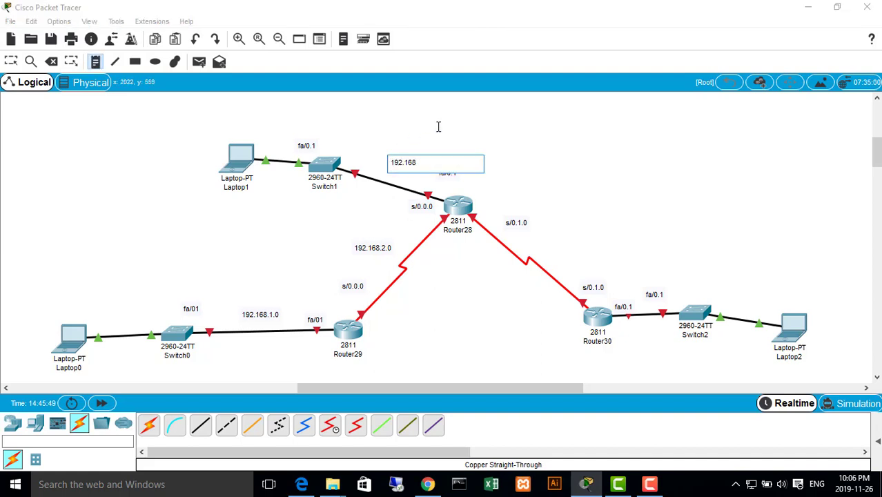
type(".3.0")
left_click(589, 233)
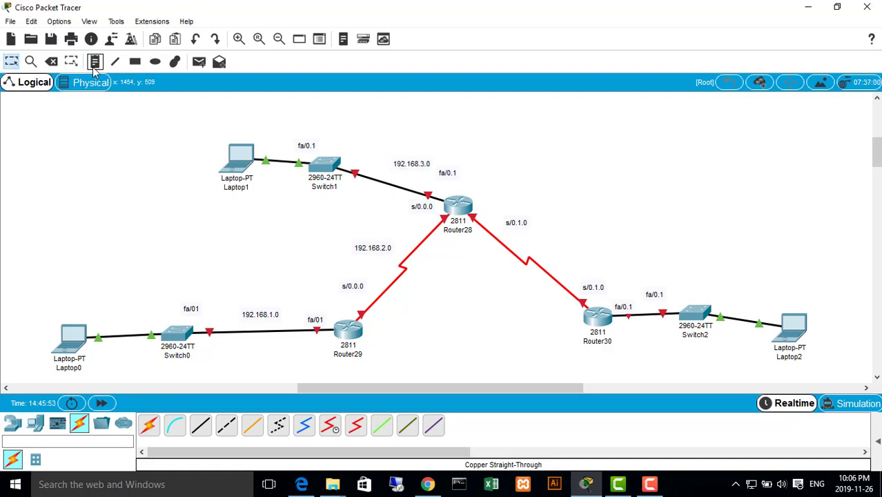
Add a 192.168.4.0 network label beside the serial link between Router28 and Router30
left_click(550, 247)
type("19")
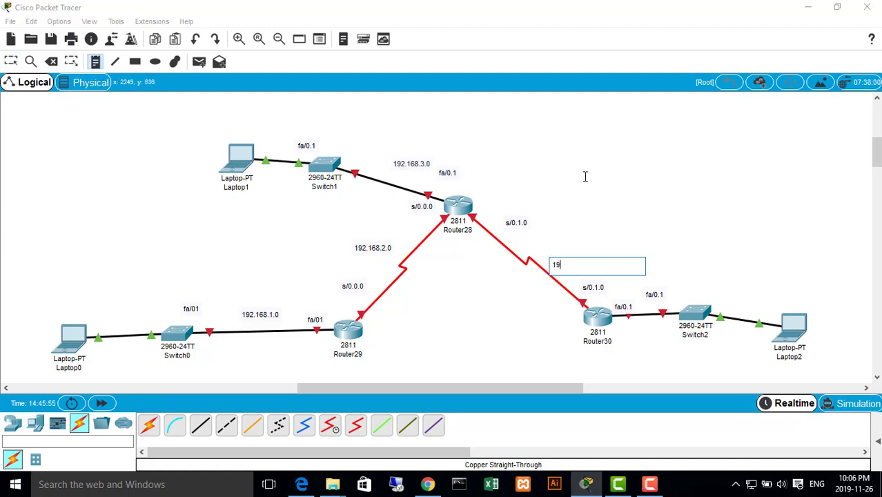
type("2.168.4.0")
left_click(124, 95)
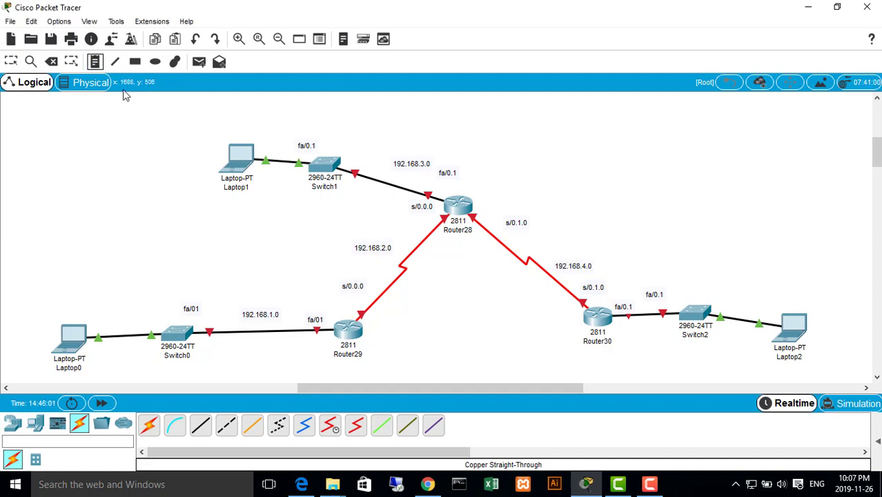
Add a 192.168.5.0 network label below the link between Router30 and Switch2
left_click(644, 347)
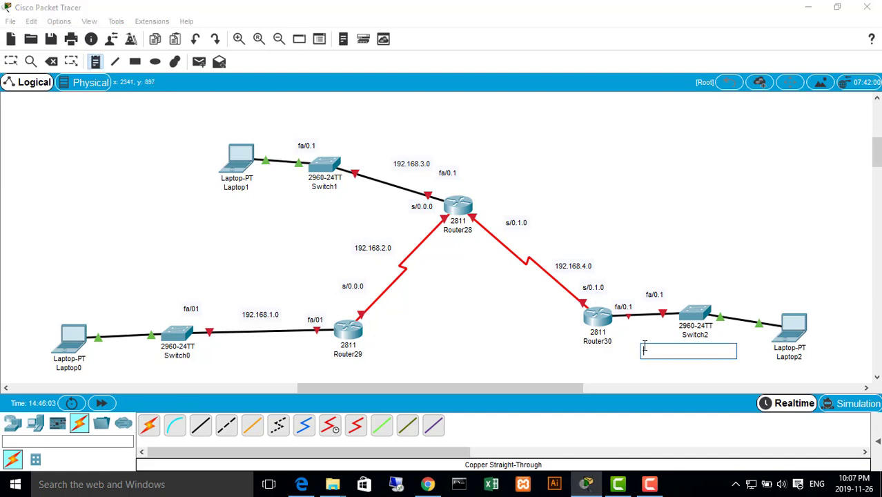
type("192.168")
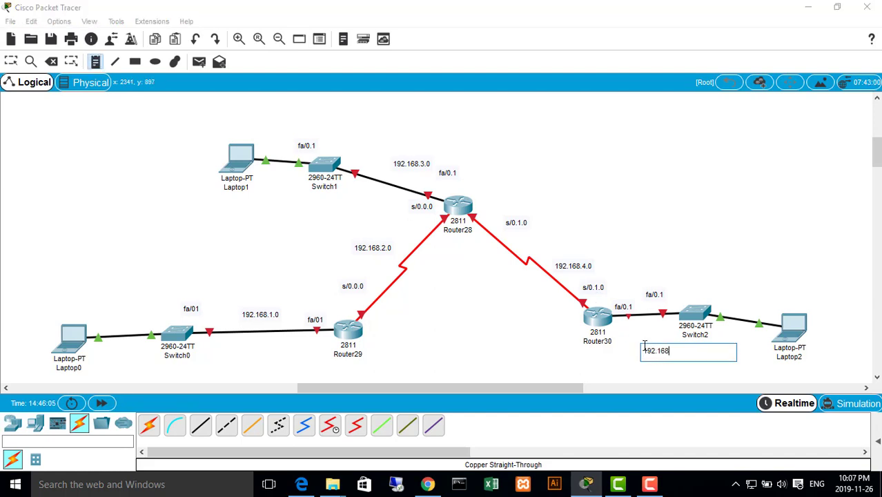
type(".5.0")
key("Escape")
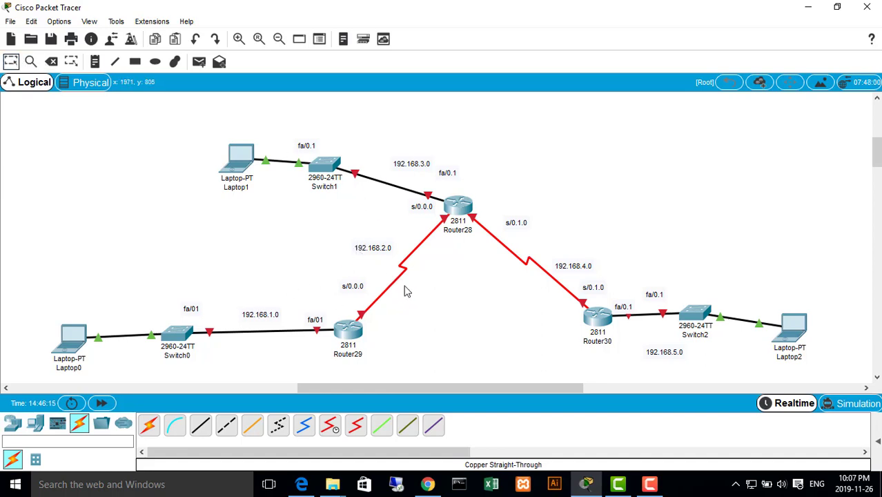
Open Router29's command line and enter the initial configuration dialog, declining basic management setup and the interface summary
mouse_move(351, 334)
left_click(352, 333)
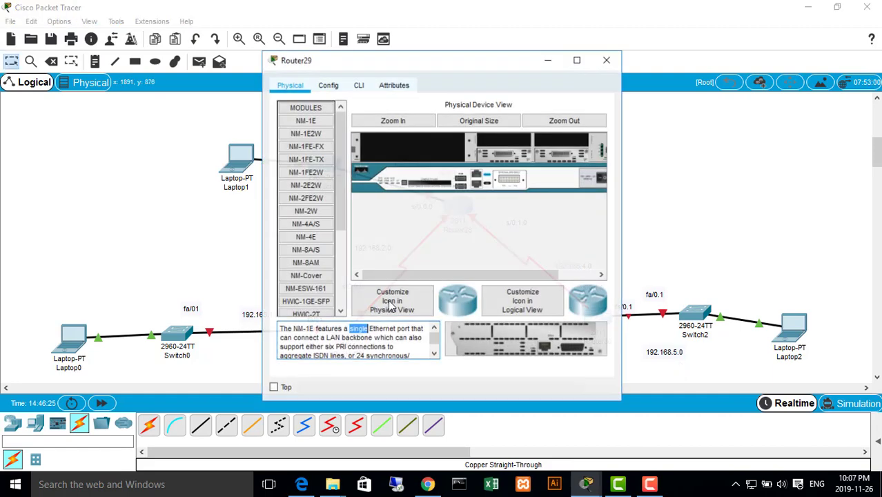
left_click(360, 84)
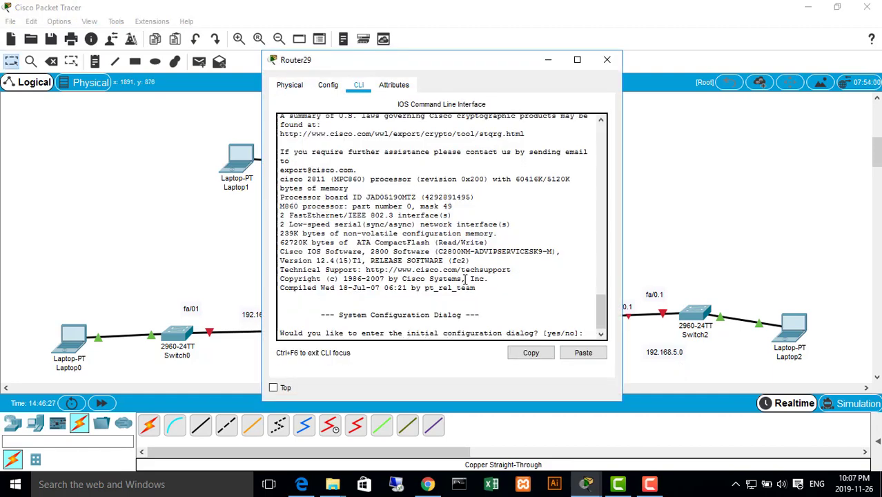
key("Return")
key("Return")
key("Return")
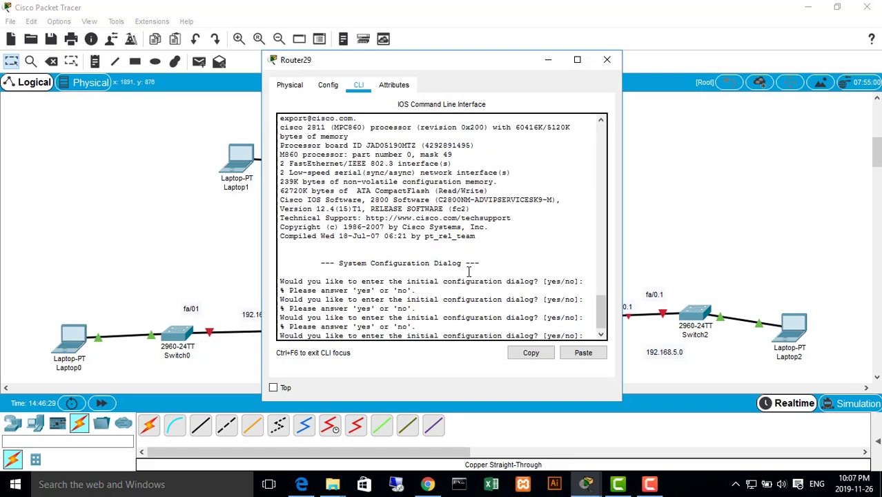
type("y")
key("Return")
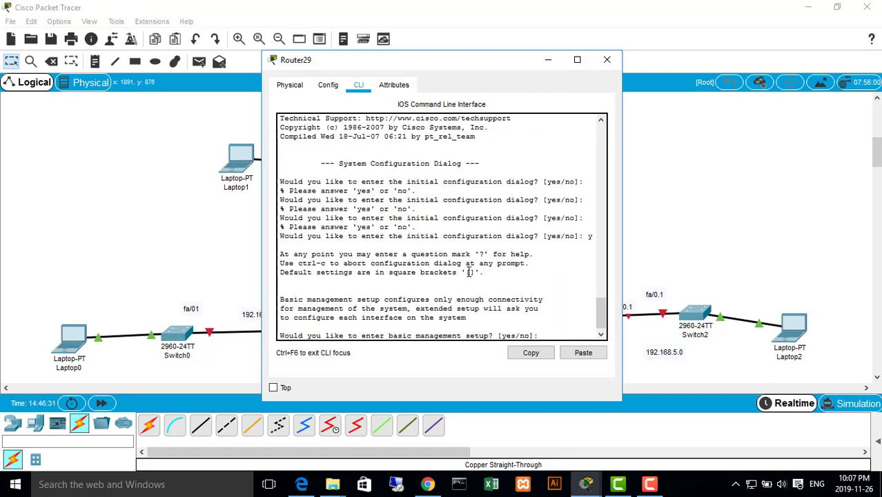
type("n")
key("Return")
type("n")
key("Return")
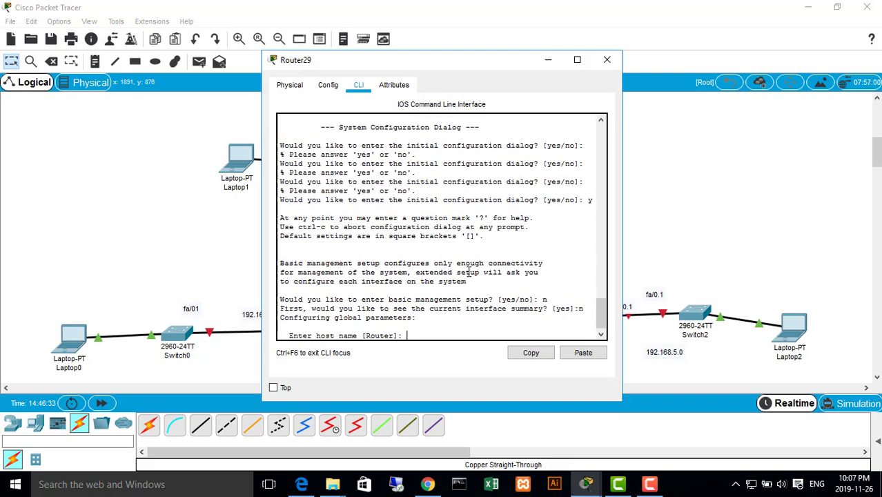
Accept the default host name, enter the enable secret and try to set the enable password in Router29's setup dialog
key("Return")
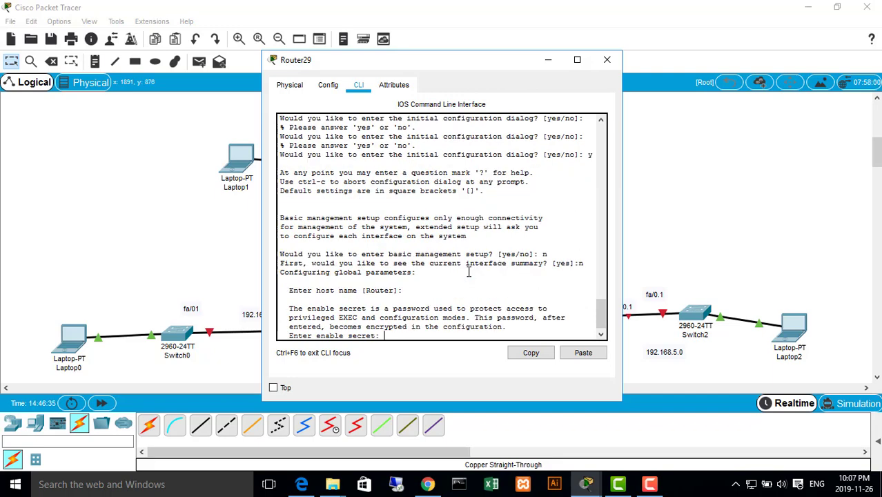
type("n")
key("Return")
type("n")
key("Return")
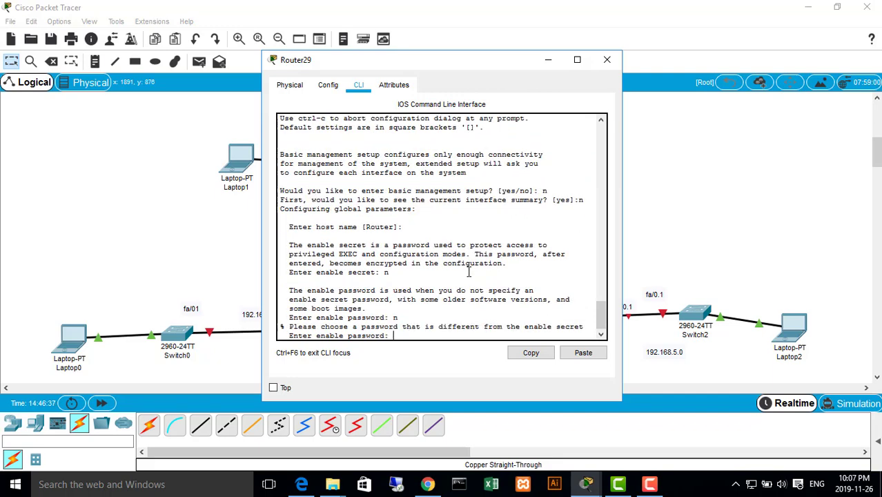
type("n")
key("Return")
type("n")
key("Return")
type("n")
key("Return")
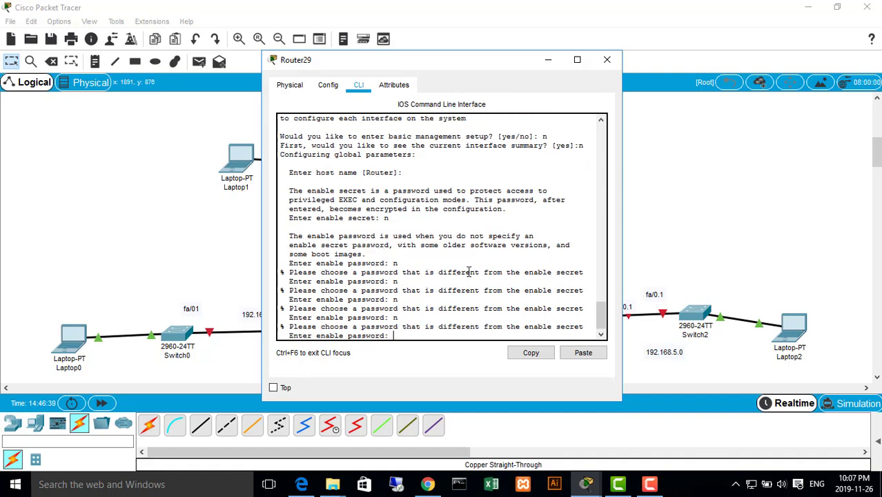
Power-cycle Router29 to abandon the setup dialog, and reopen its command line
scroll(536, 227, "up", 3)
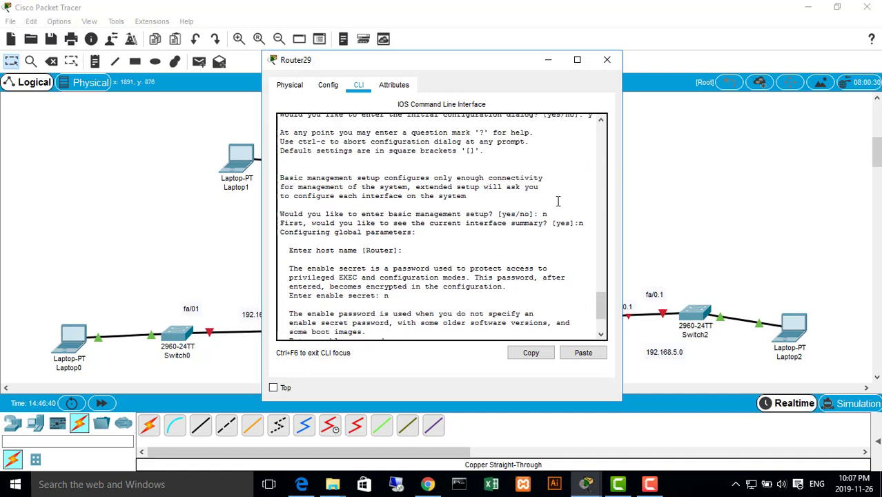
left_click(289, 84)
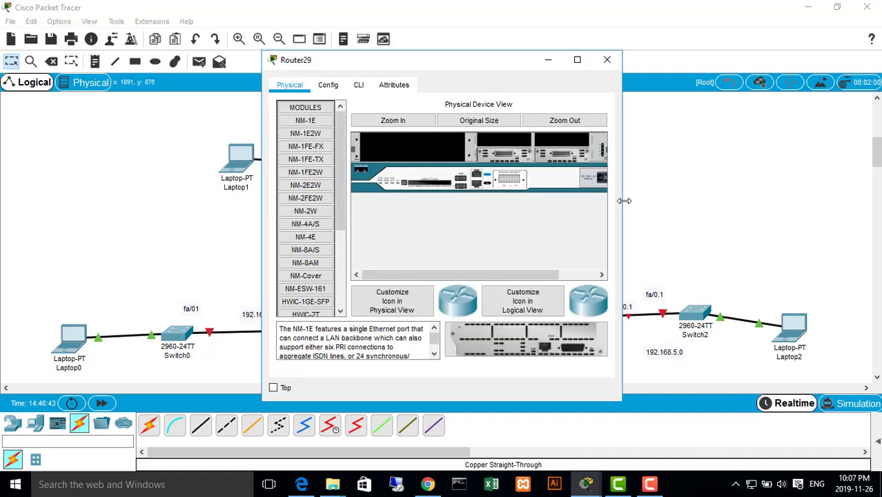
left_click_drag(621, 197, 757, 196)
left_click(603, 179)
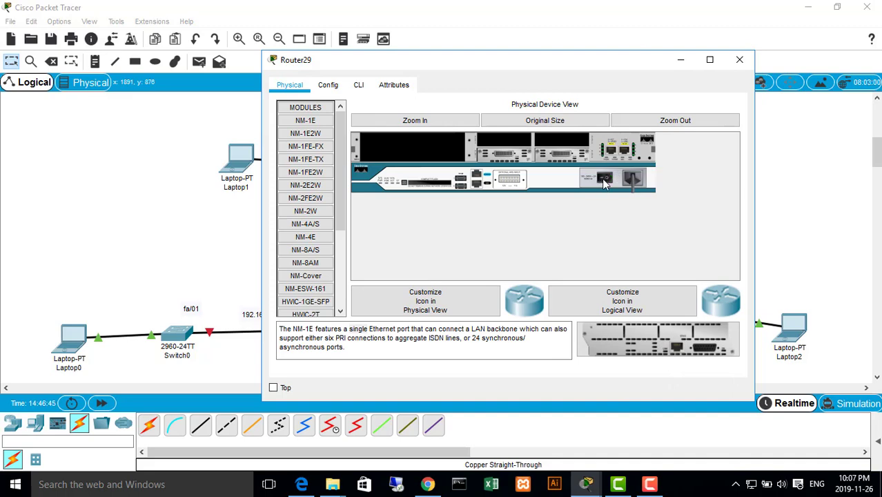
left_click(359, 85)
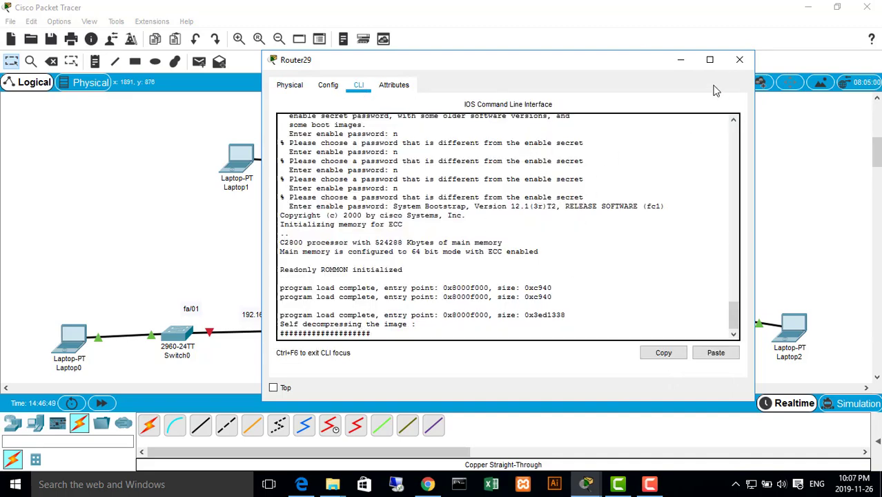
left_click(739, 60)
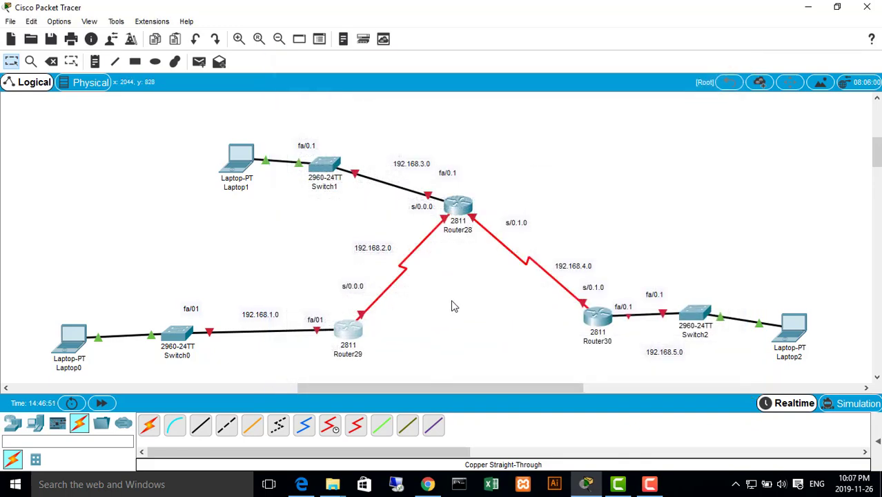
left_click(351, 329)
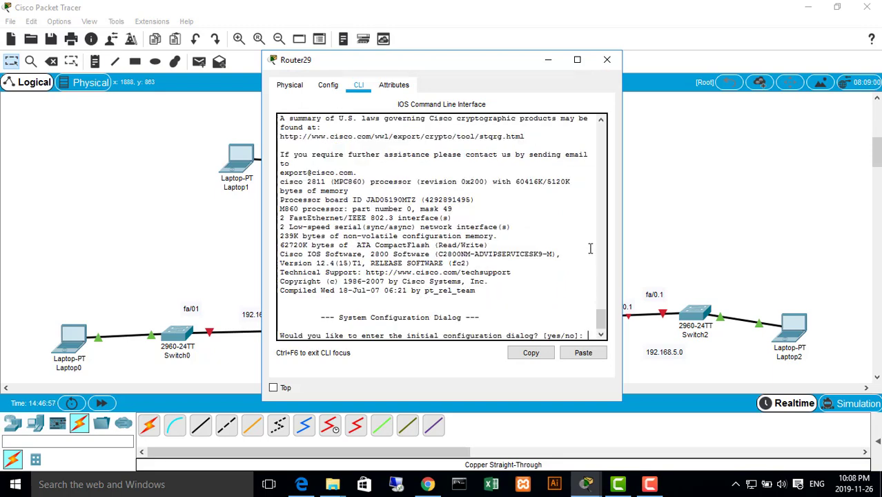
Decline Router29's initial configuration dialog and enter privileged EXEC mode
type("n")
key("Return")
key("Return")
key("Return")
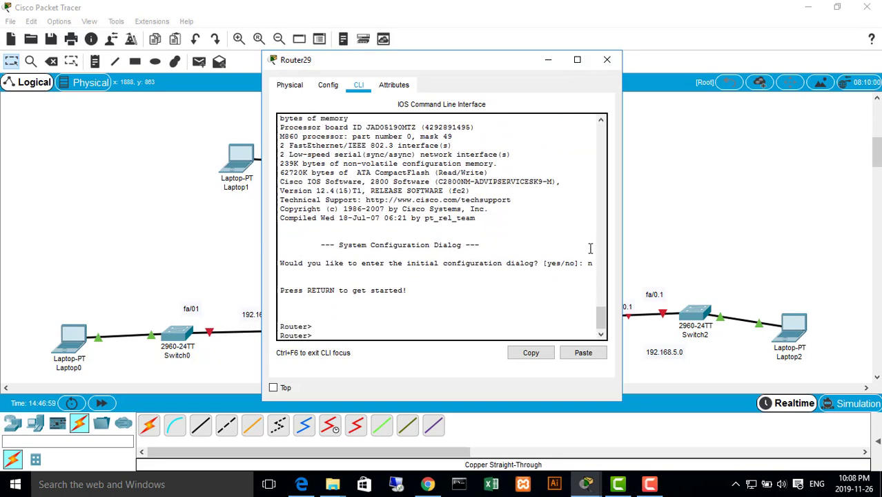
type("en")
key("Return")
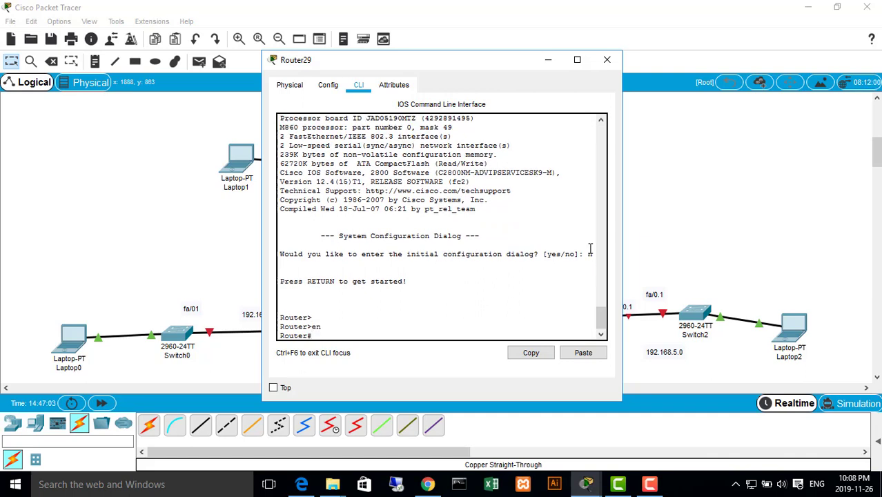
Enter global configuration mode from the terminal on Router29 and start RIP router configuration
type("conf")
key("Tab")
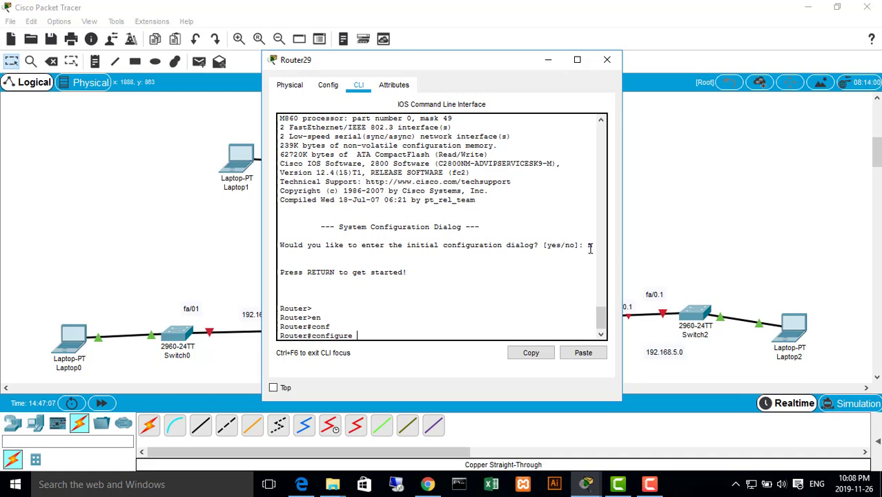
key("Return")
key("Return")
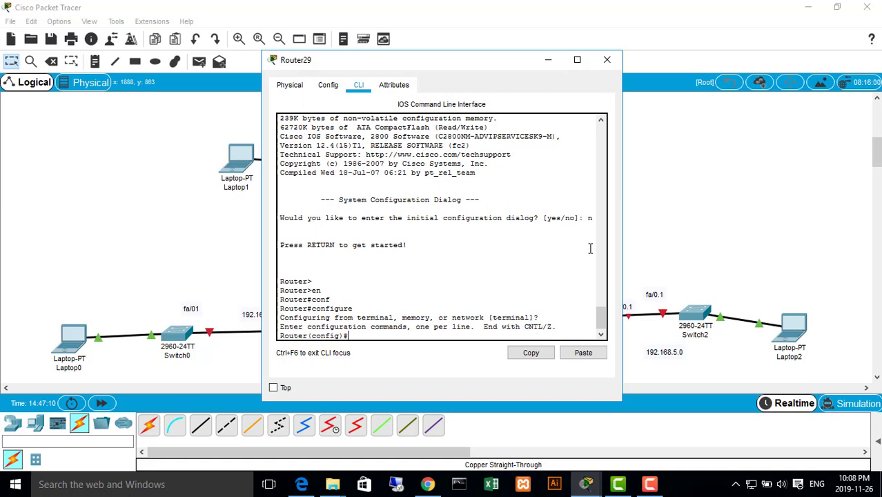
type("router rip")
key("Return")
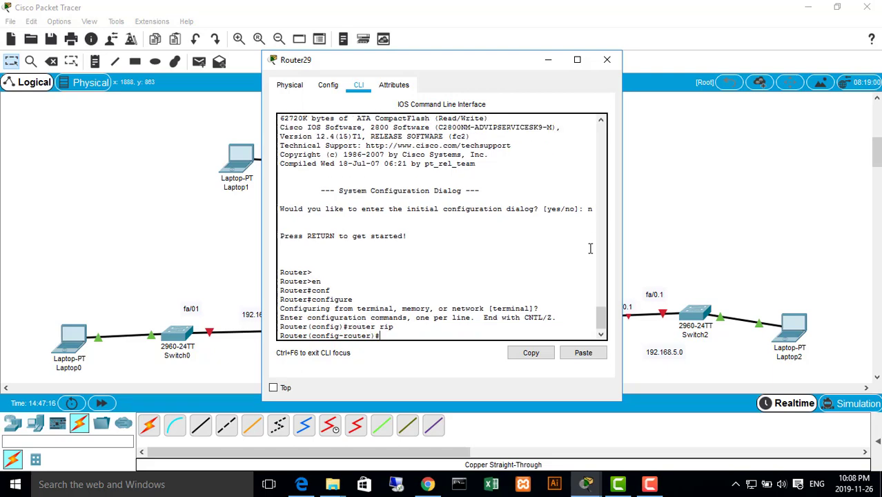
scroll(500, 317, "up", 2)
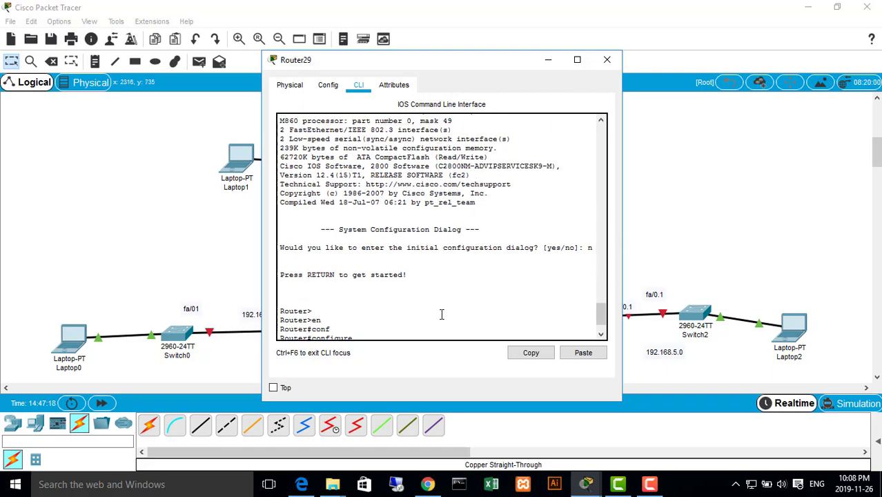
scroll(438, 312, "down", 2)
left_click_drag(322, 278, 315, 301)
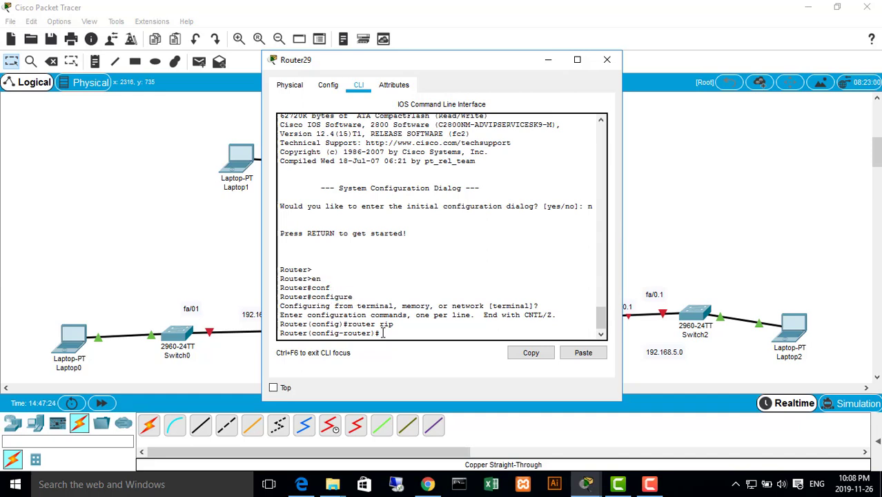
left_click_drag(397, 325, 344, 324)
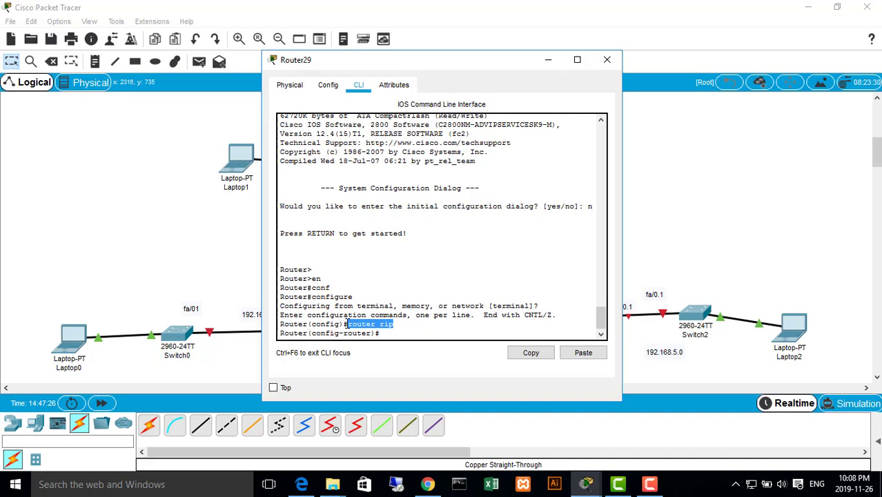
left_click(400, 330)
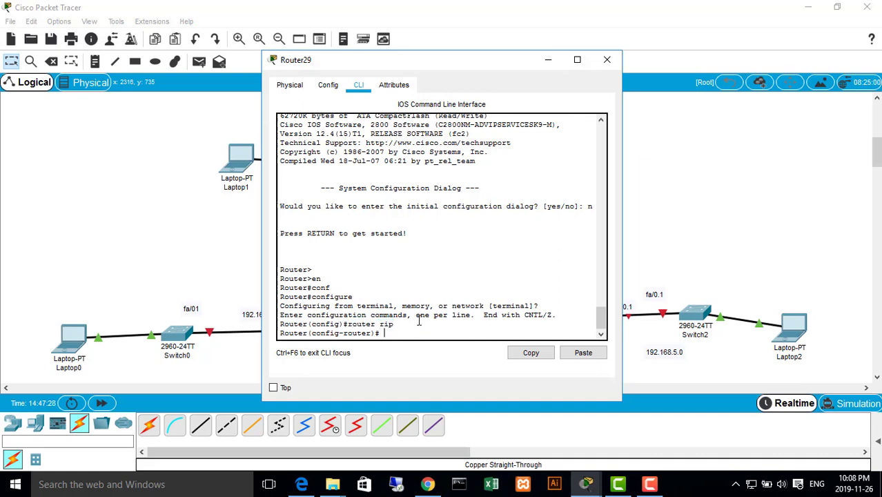
Add networks 192.168.1.0 and 192.168.2.0 to Router29's RIP configuration
type("network")
left_click_drag(404, 64, 604, 50)
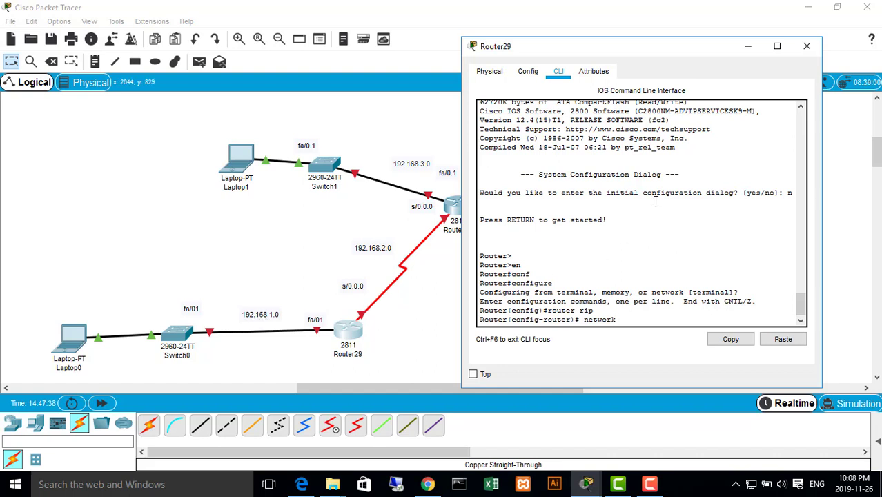
type("92.168.1.0")
key("Return")
key("Up")
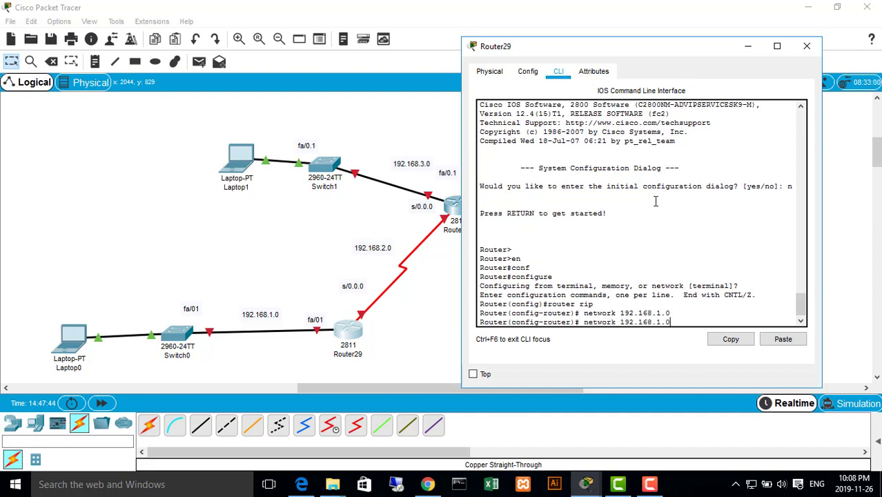
key("BackSpace")
type("2")
key("Return")
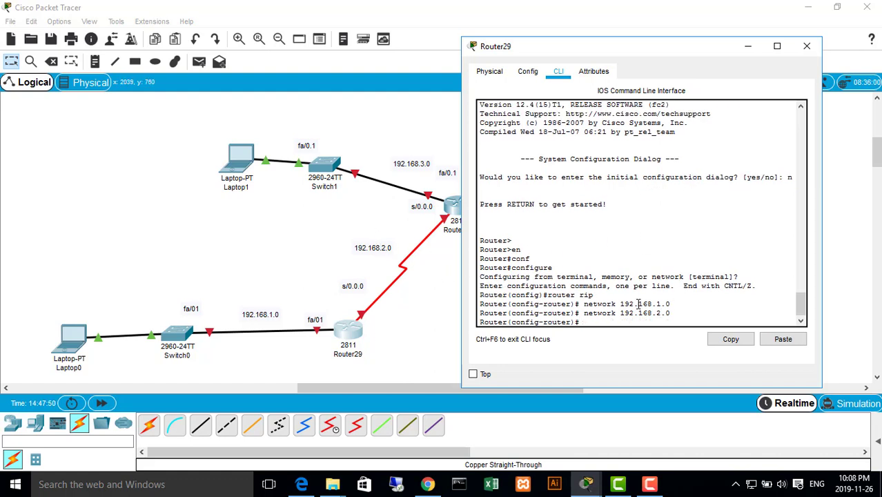
End configuration mode on Router29, copy the running configuration to startup-config, and close the router's window
type("end")
key("Return")
key("Return")
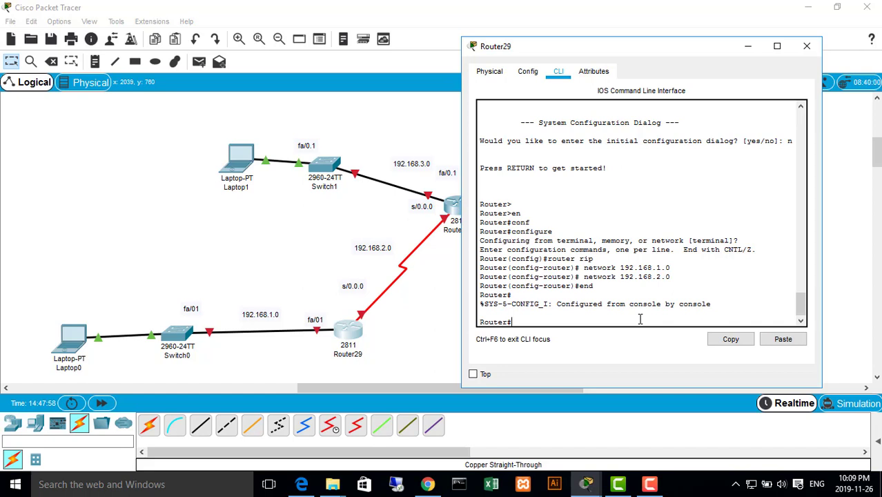
type("copy run start")
key("Return")
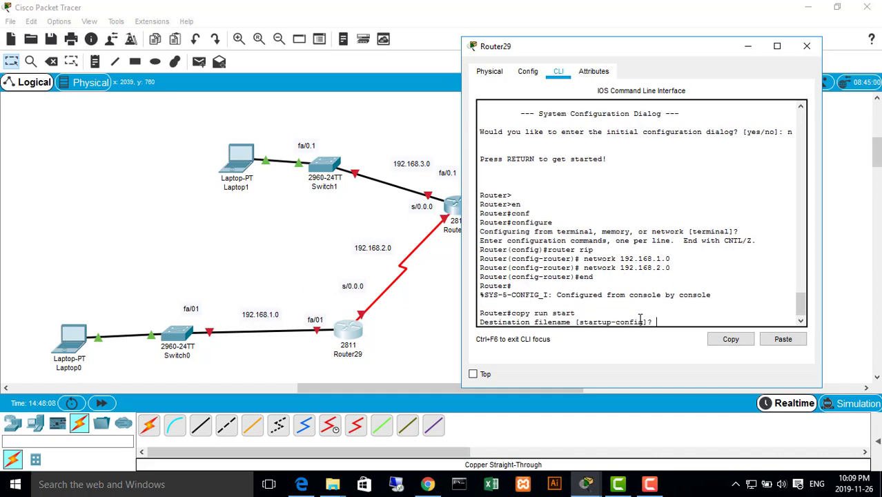
key("Return")
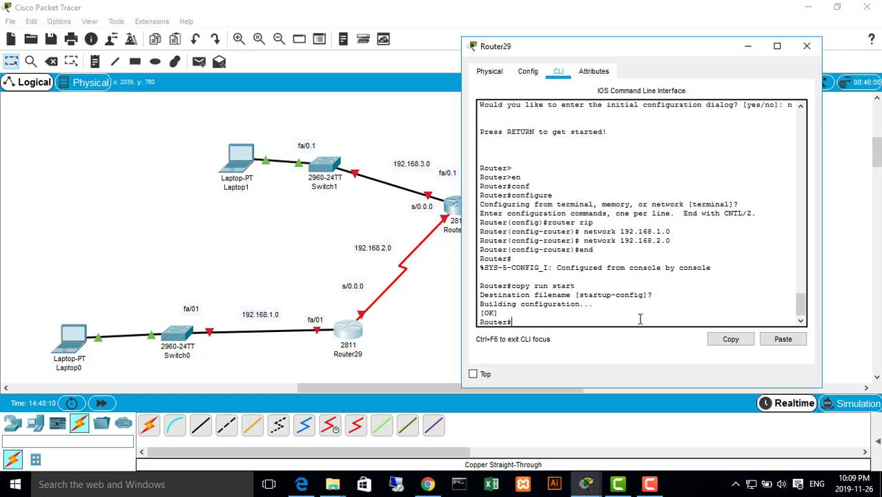
left_click(593, 304)
left_click(806, 45)
Open Router28's command line and decline its initial configuration dialog
left_click(458, 205)
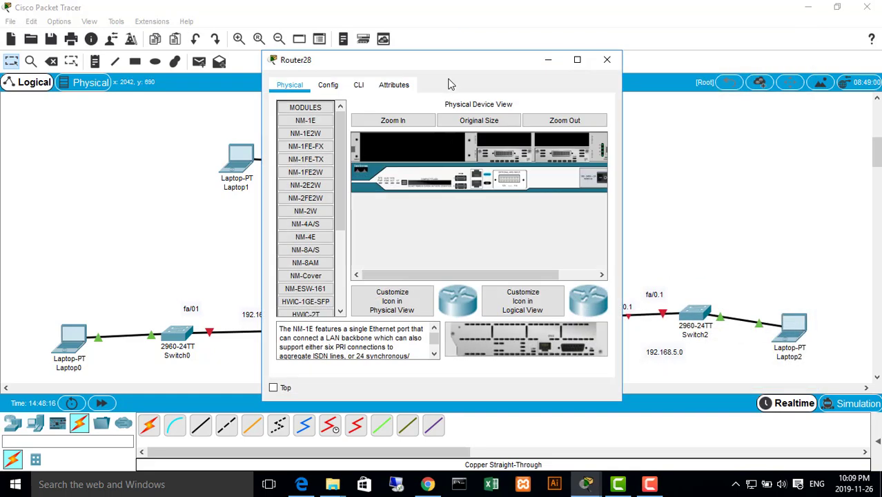
left_click(358, 84)
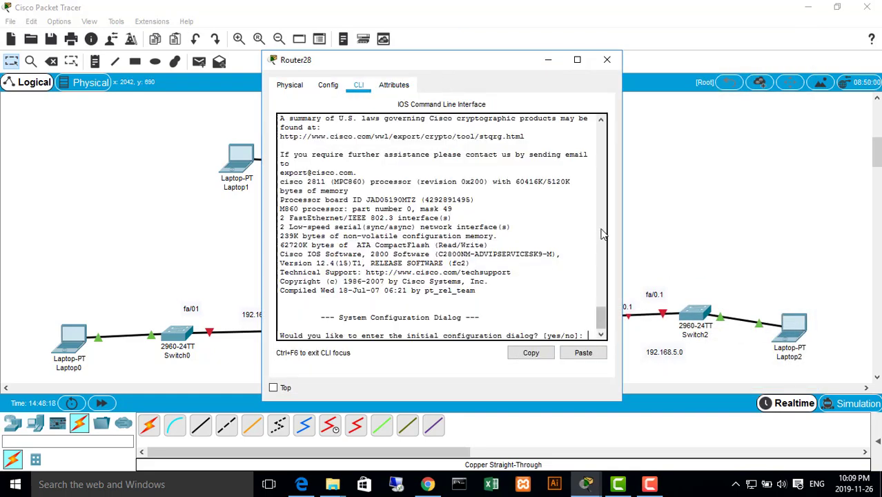
type("n")
key("Return")
Enter privileged EXEC mode and global configuration mode from the terminal on Router28
key("Return")
key("Return")
type("en")
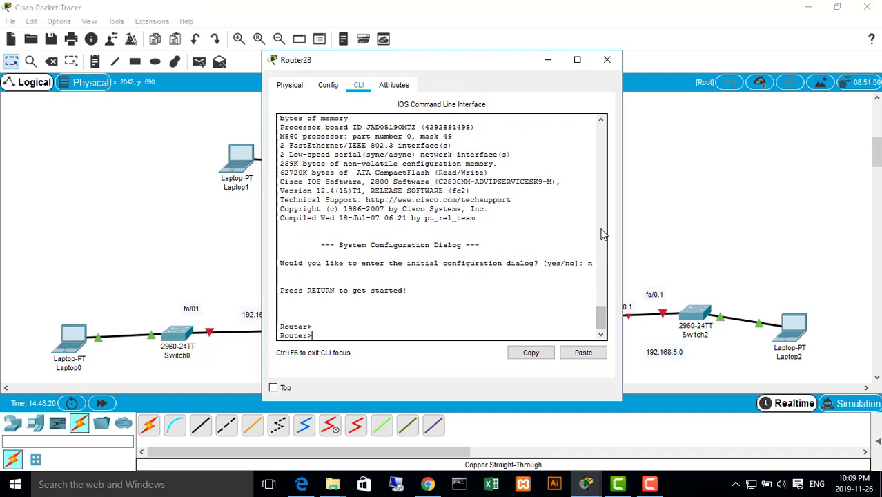
key("Tab")
key("Return")
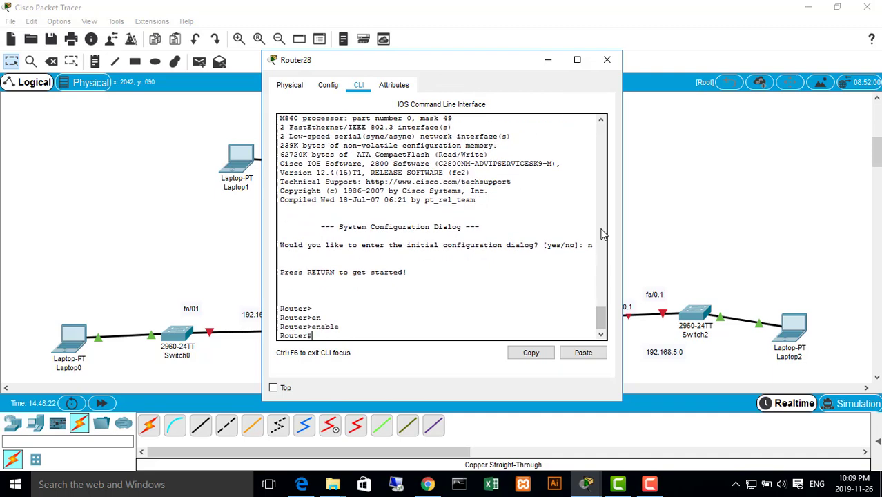
type("conf")
key("Tab")
key("Return")
key("Return")
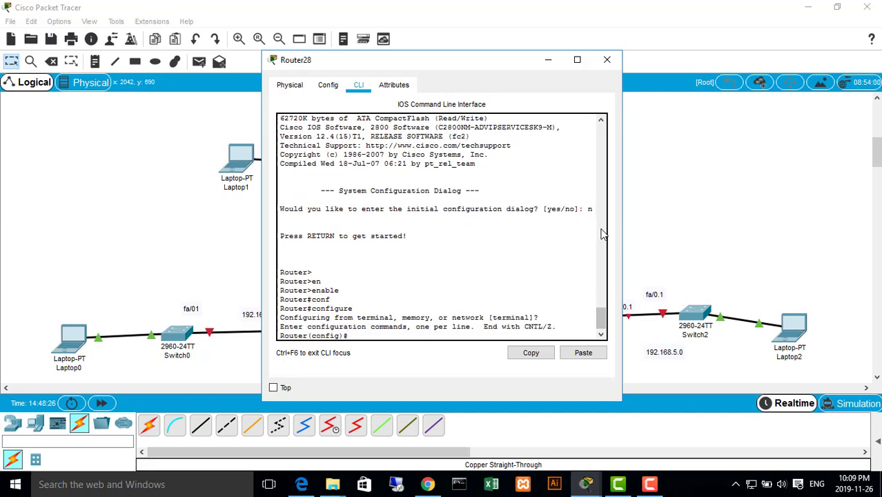
Start RIP router configuration on Router28
type("r")
left_click(650, 483)
left_click(814, 420)
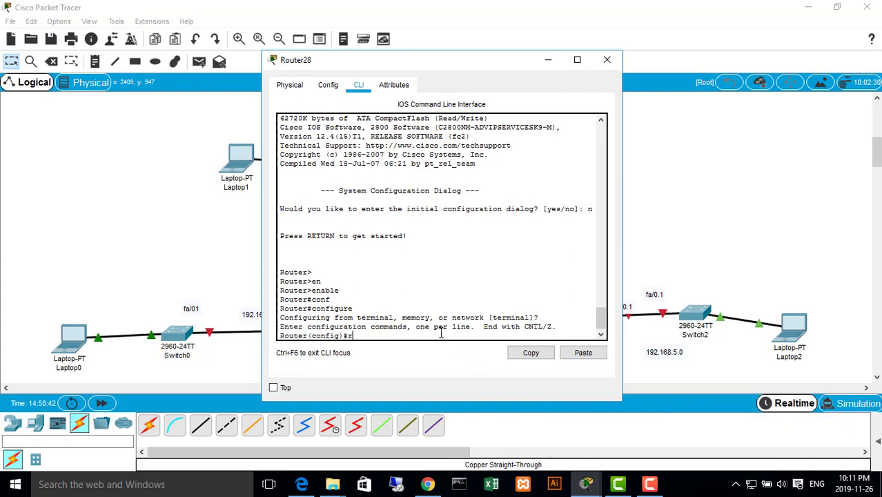
key("BackSpace")
type("router rip")
key("Return")
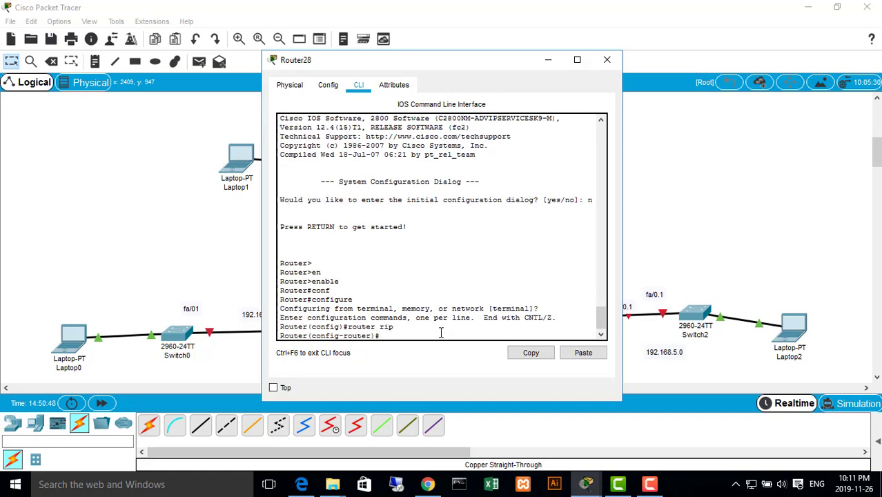
Add network 192.168.2.0 to Router28's RIP configuration, checking the topology for its connected networks
type("network")
left_click_drag(441, 61, 745, 100)
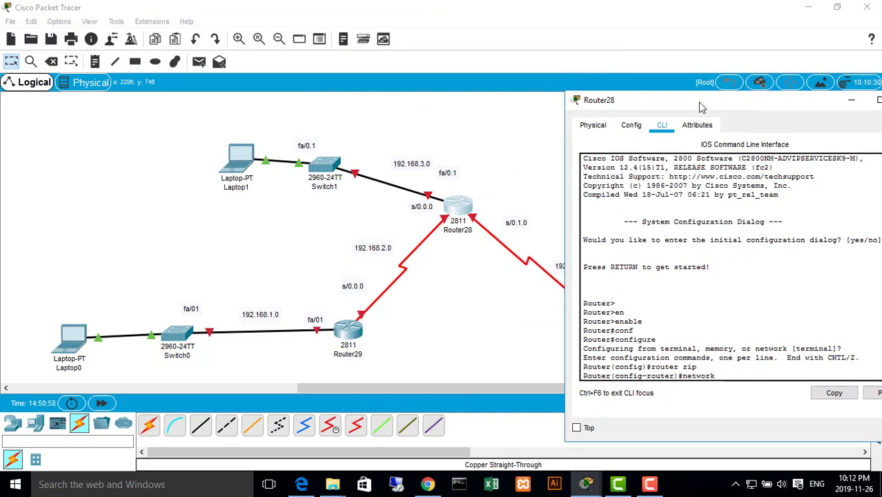
left_click_drag(701, 107, 819, 135)
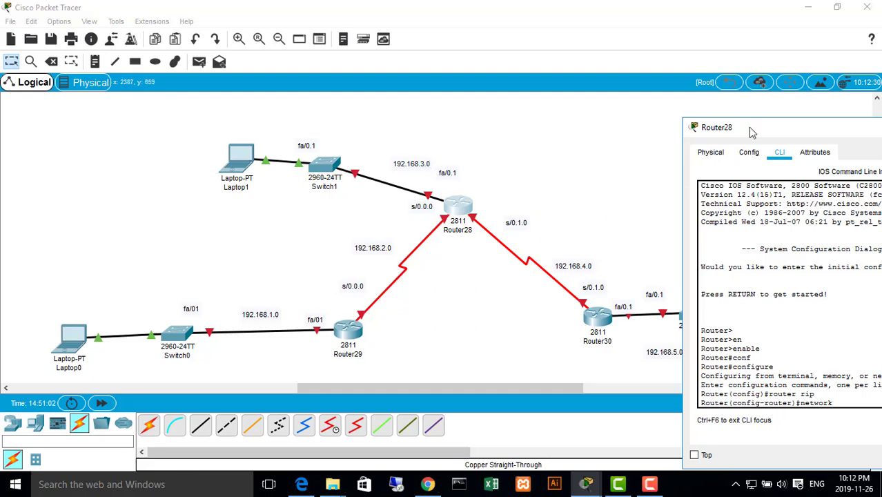
left_click_drag(751, 132, 384, 96)
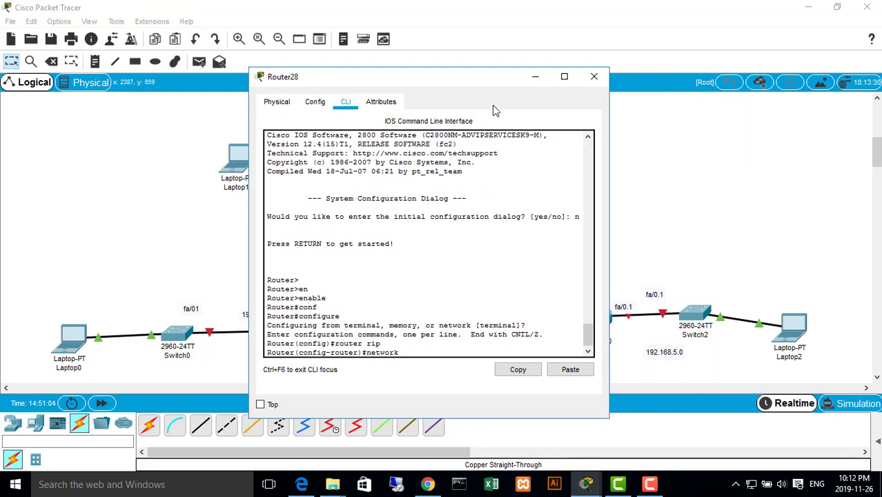
type("2.168.")
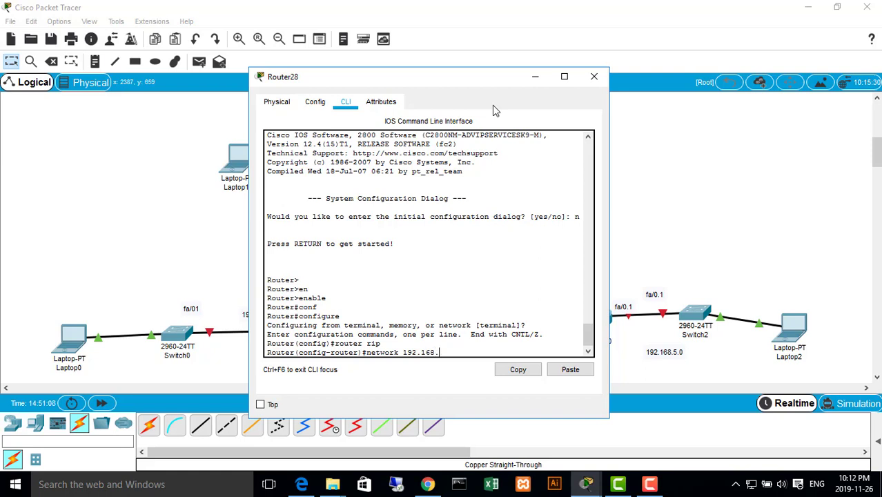
type("2.0")
key("Return")
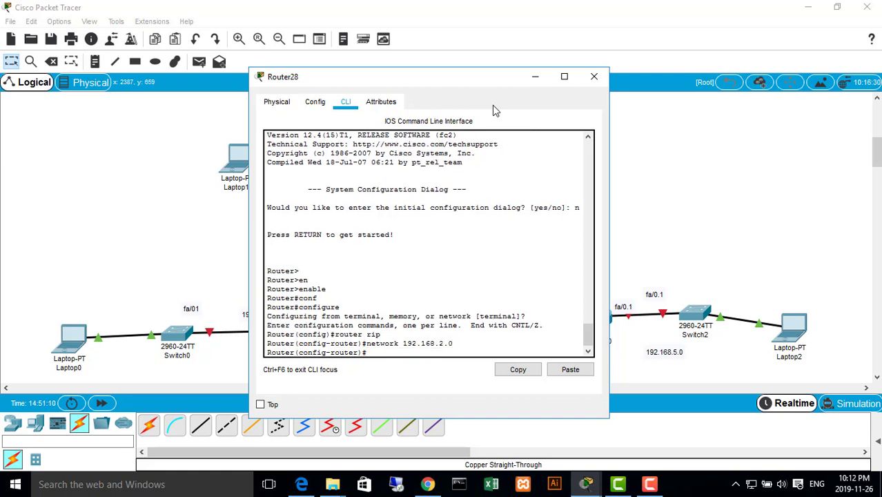
Add networks 192.168.3.0 and 192.168.4.0 to Router28's RIP configuration and end configuration mode
key("Up")
key("BackSpace")
type("3.0")
key("Return")
key("Up")
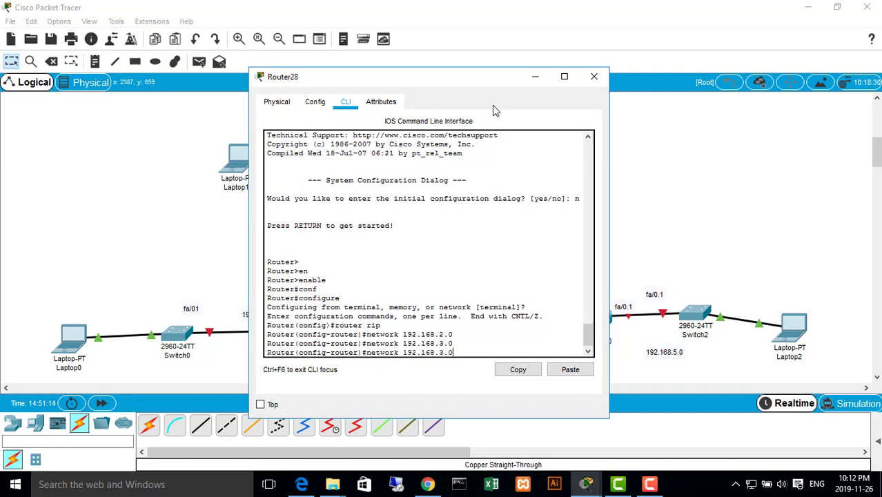
key("BackSpace")
key("BackSpace")
key("BackSpace")
type("4.0")
key("Return")
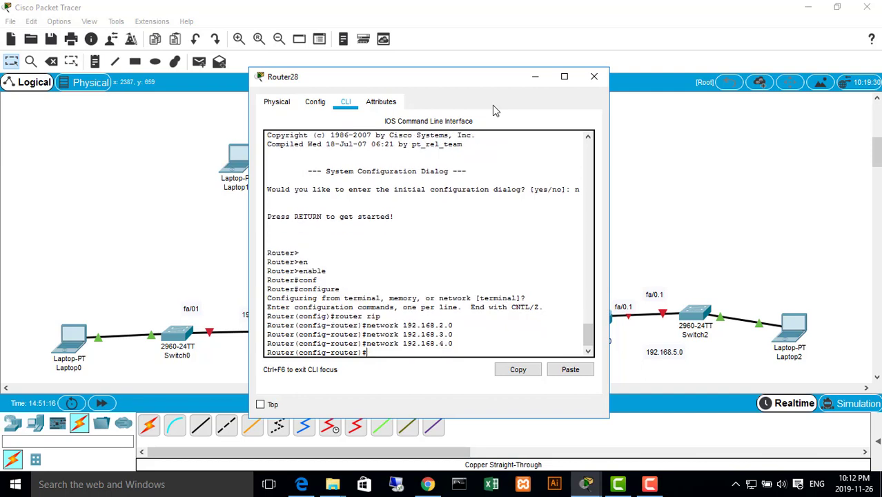
type("end")
key("Return")
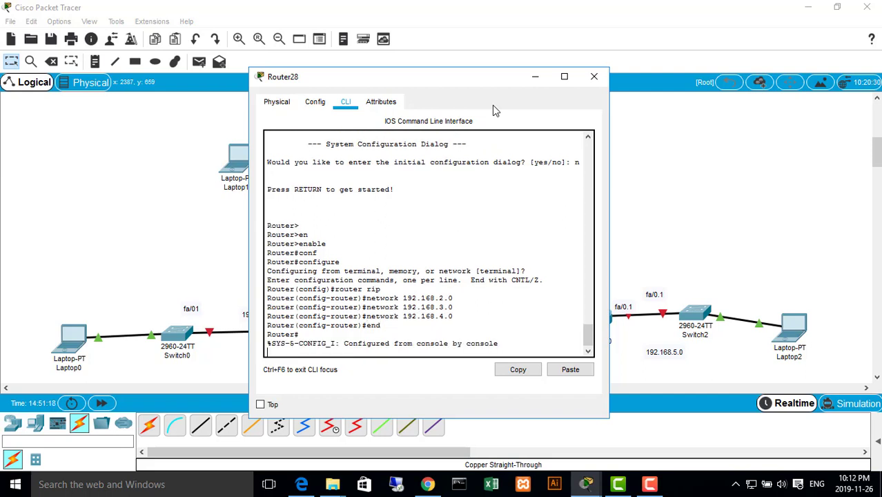
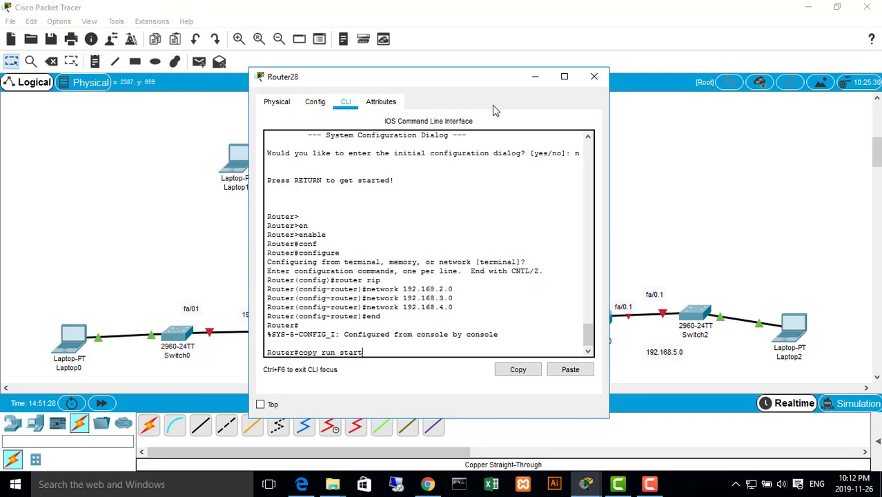
Save Router28's running configuration to startup-config and close the router's window
key("Return")
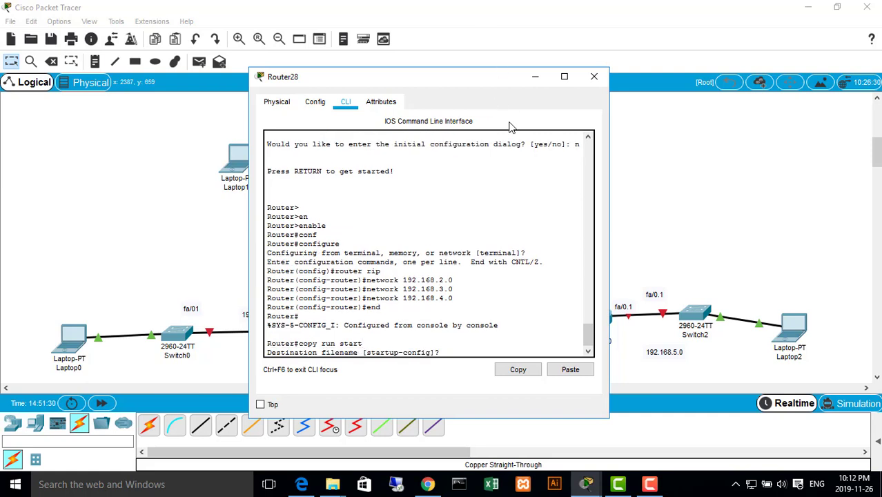
key("Return")
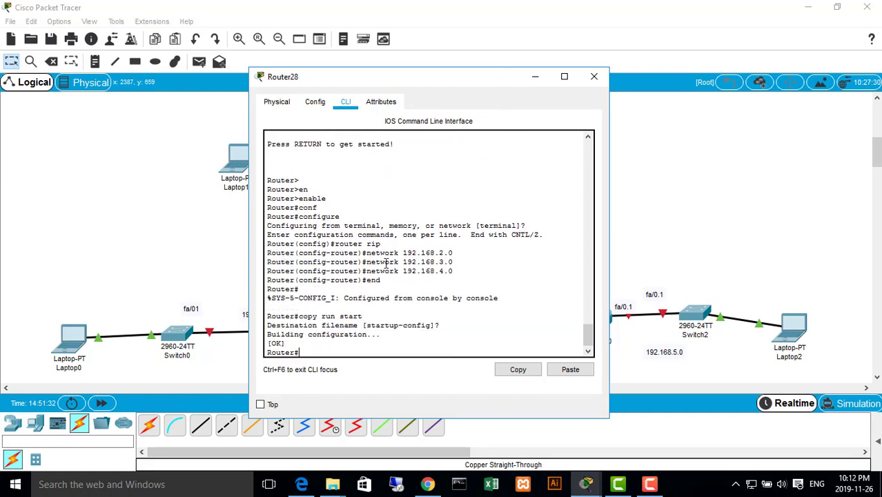
left_click(592, 80)
Open Router30's command-line interface and decline the initial configuration dialog
left_click(595, 316)
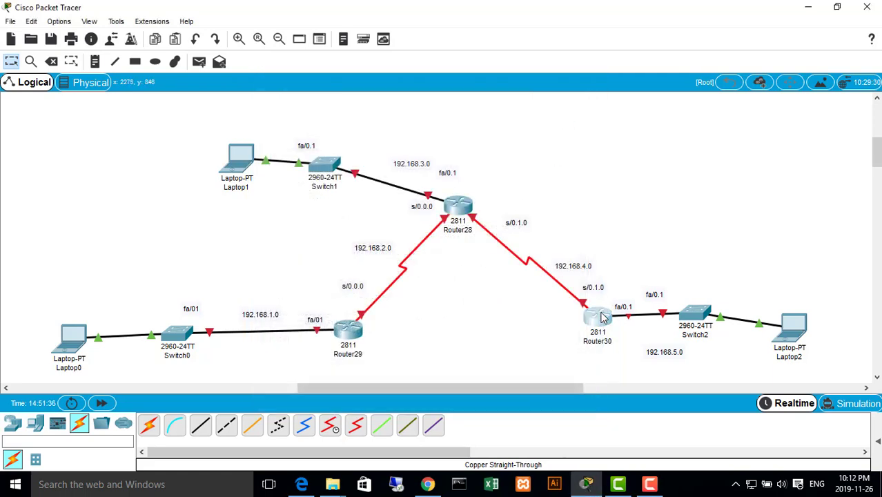
left_click_drag(621, 116, 857, 116)
left_click(358, 84)
left_click_drag(516, 55, 77, 57)
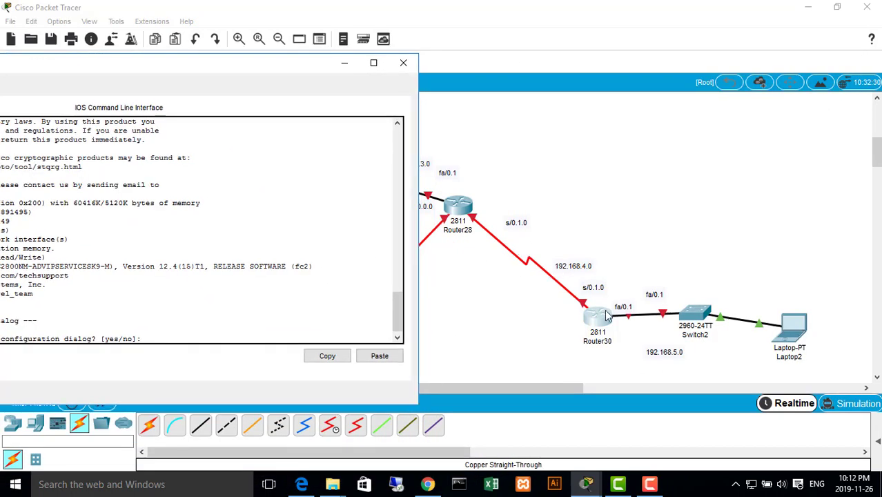
left_click_drag(233, 71, 614, 65)
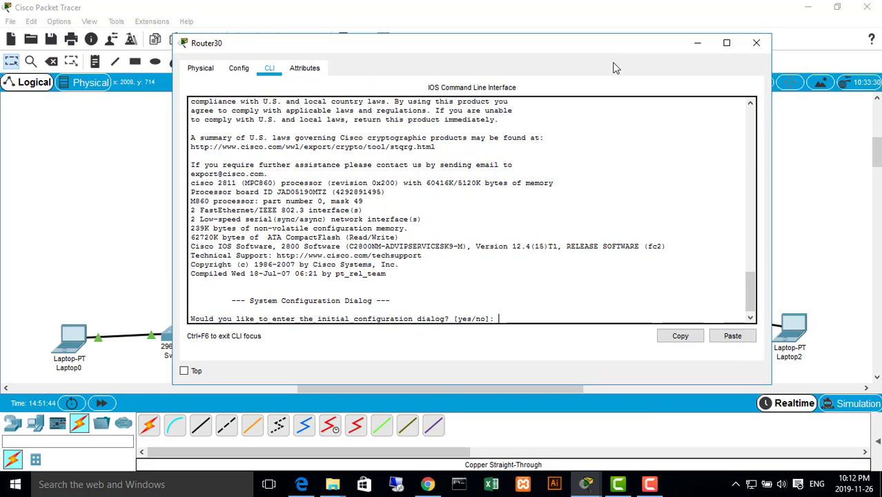
type("n")
key("Return")
Enter privileged EXEC mode and global configuration mode from the terminal on Router30
key("Return")
key("Return")
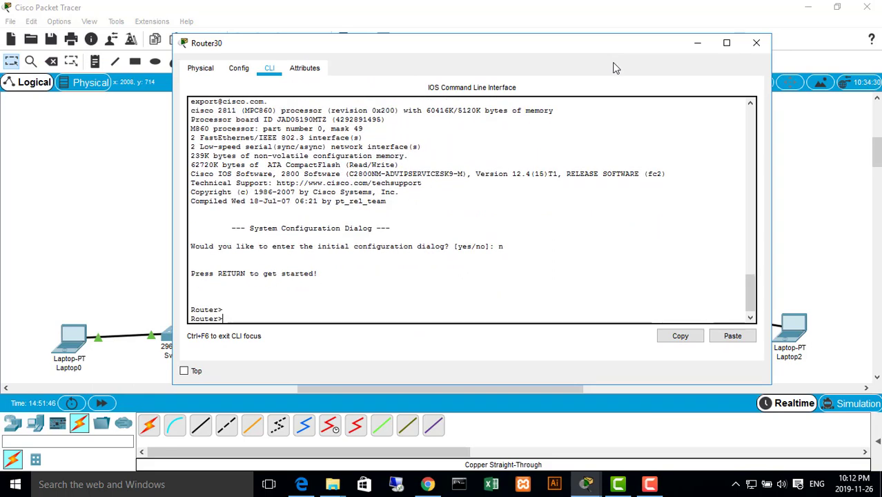
type("en")
key("Tab")
key("Return")
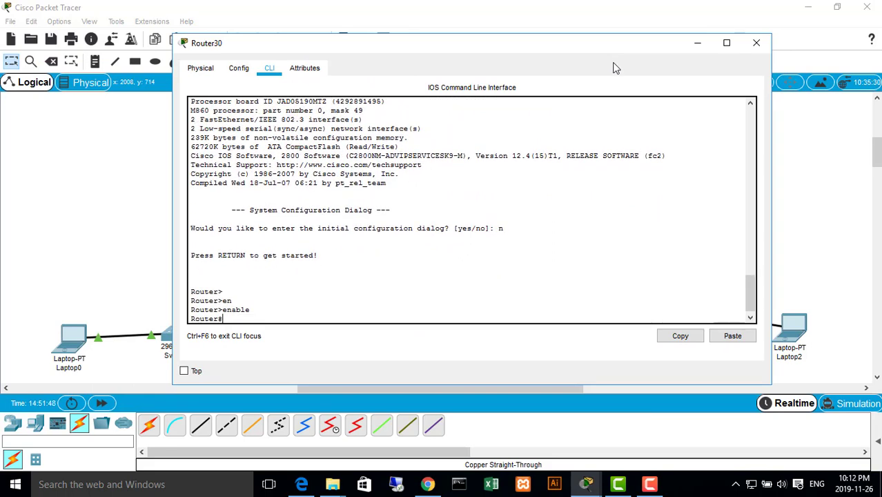
type("con")
key("Tab")
key("Return")
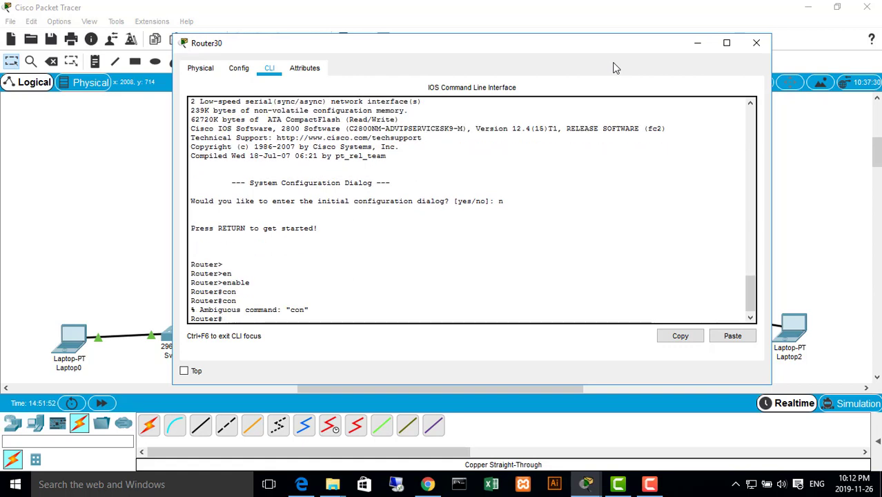
type("conf")
key("Tab")
key("Return")
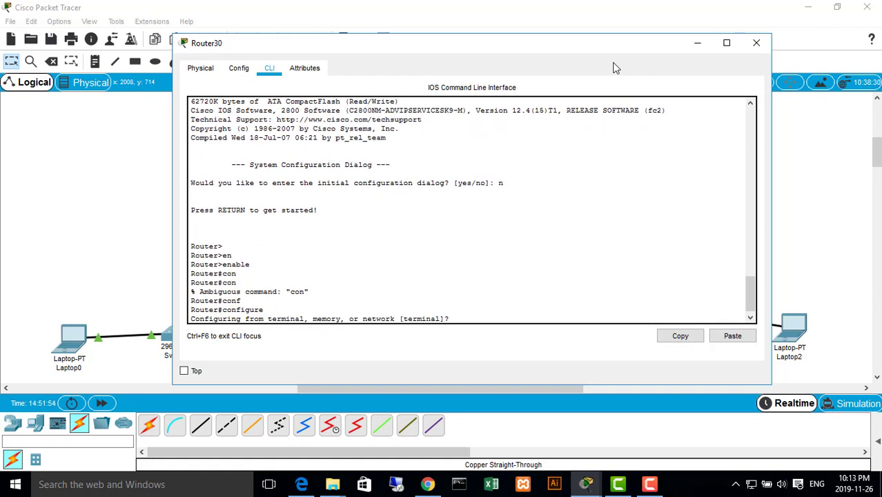
key("Return")
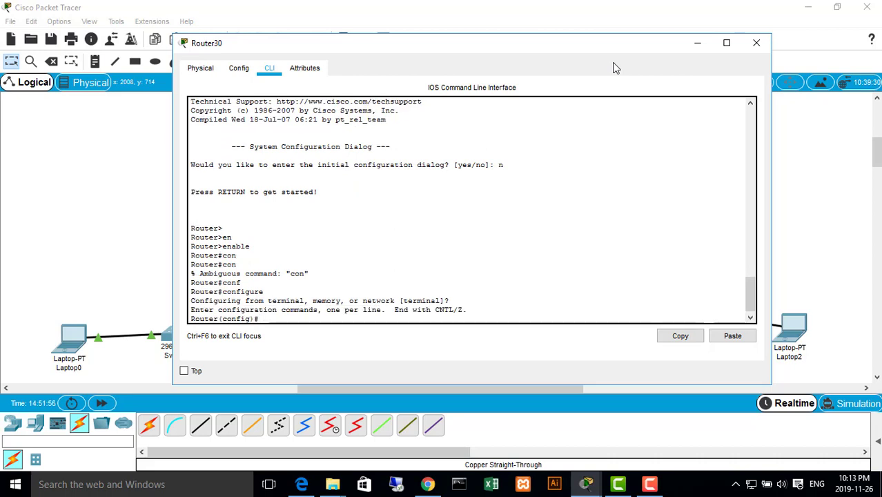
Start RIP router configuration on Router30
type("router ruip")
key("Return")
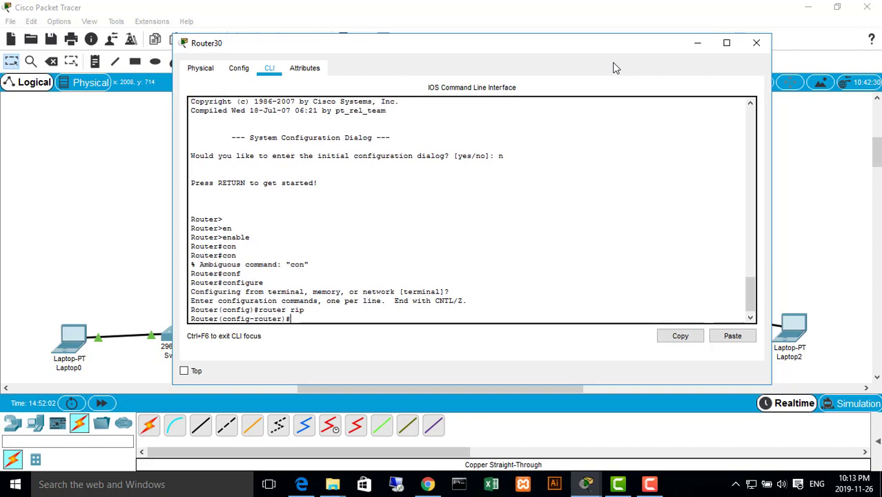
left_click(309, 311)
left_click_drag(306, 311, 267, 311)
left_click(268, 311)
left_click(305, 313)
Add network 192.168.4.0 to Router30's RIP configuration, checking the topology for its connected networks
type("ne")
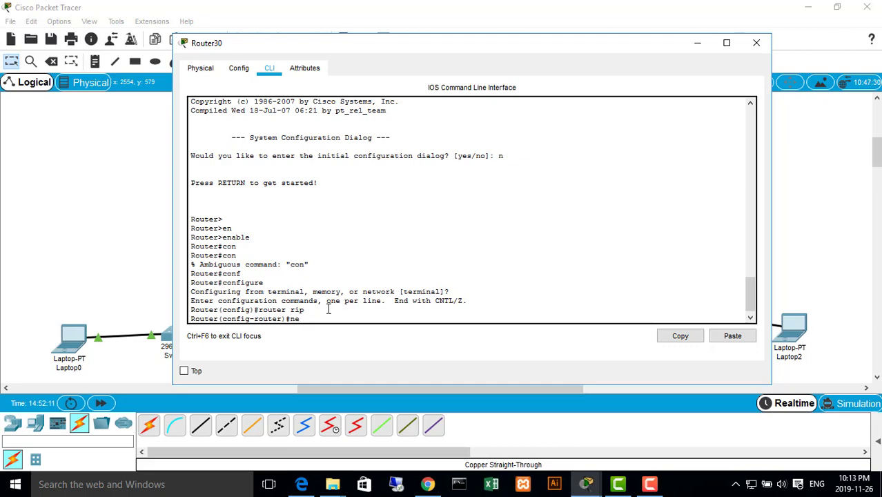
type("tw")
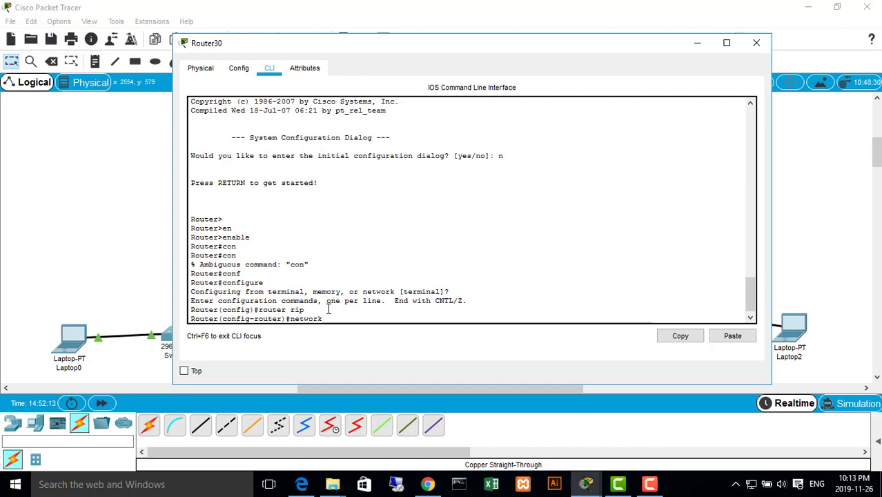
type("ork")
left_click_drag(553, 53, 221, 44)
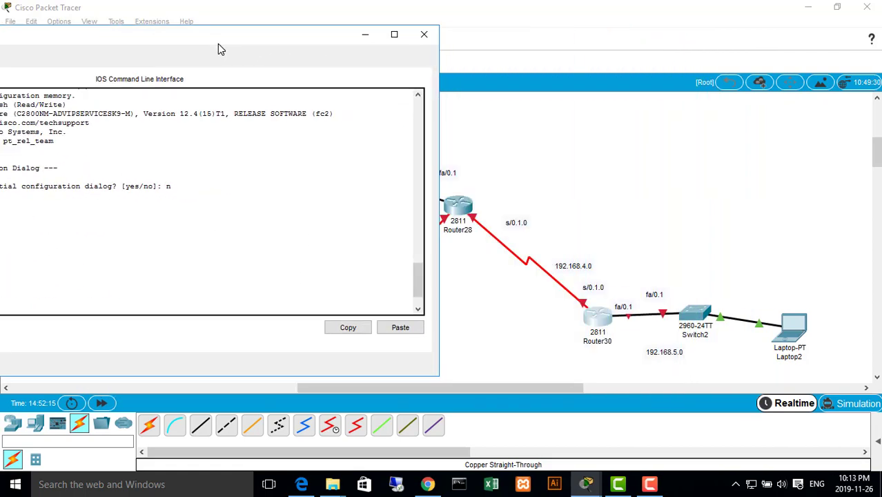
left_click_drag(314, 39, 614, 18)
scroll(389, 178, "down", 2)
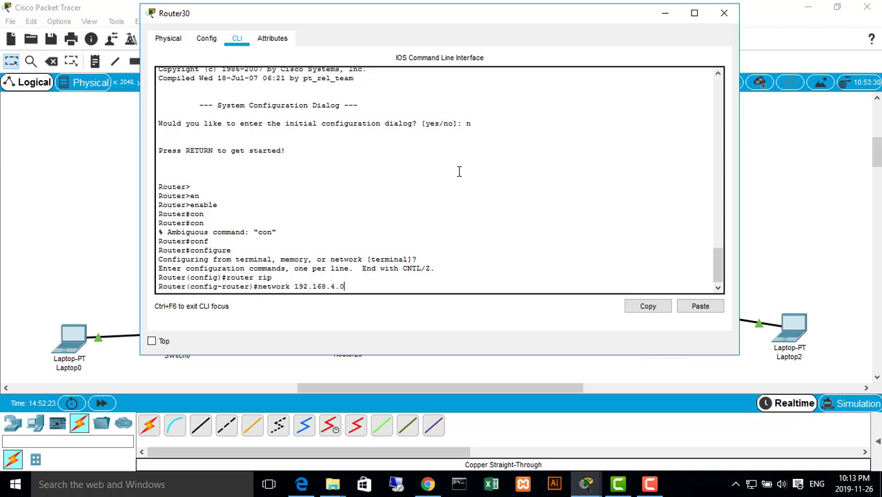
key("Return")
Add network 192.168.5.0 to Router30's RIP configuration and end configuration mode
key("Up")
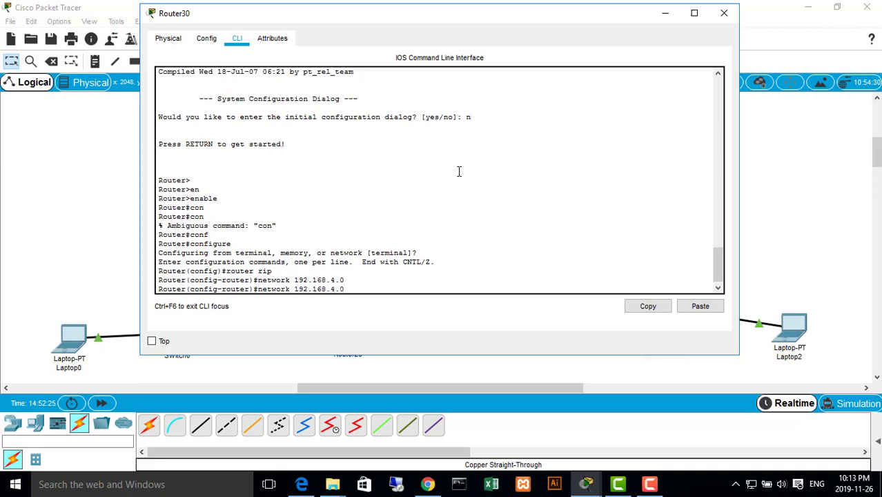
type("5")
key("Return")
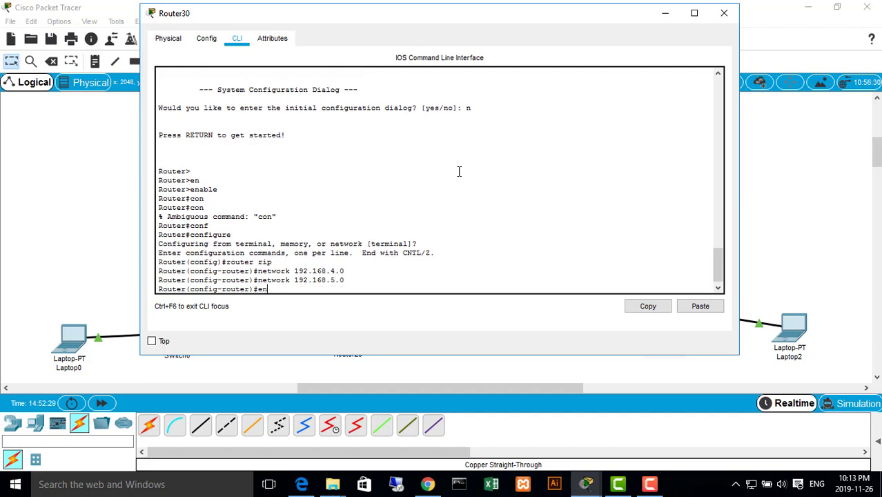
type("d")
key("Return")
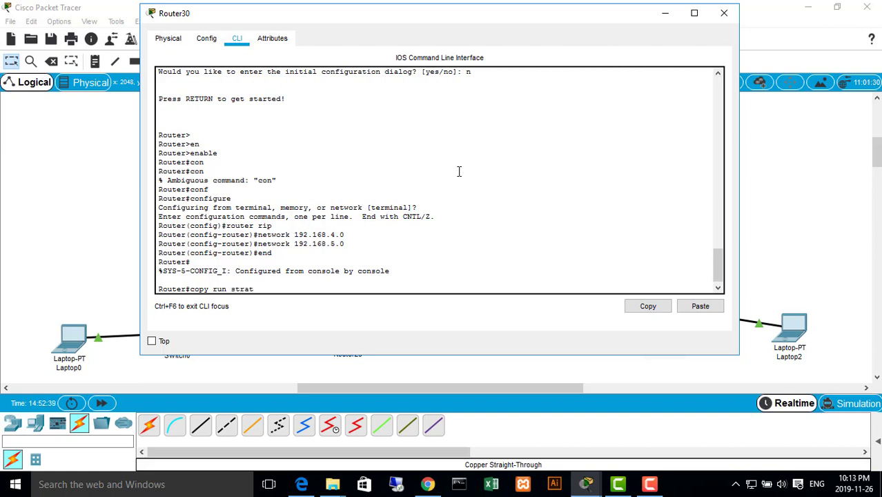
Save Router30's running configuration to startup-config with copy run start and close the router's window
key("Return")
key("Return")
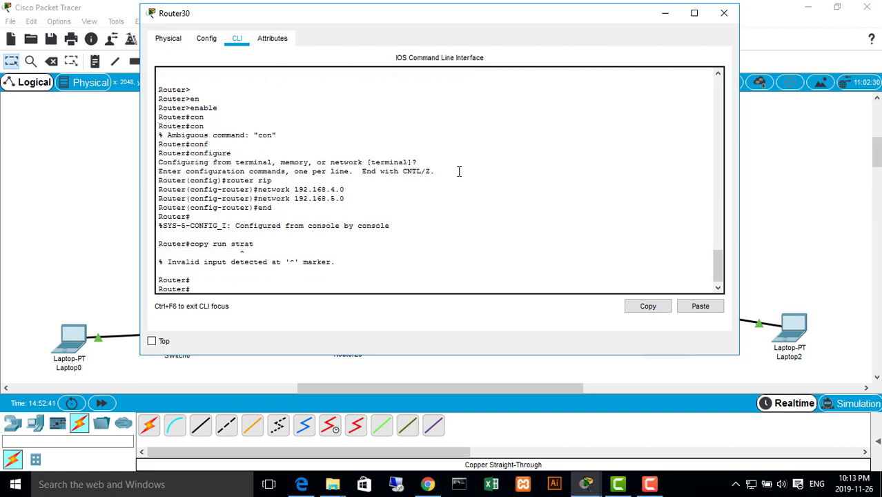
key("Up")
key("Return")
key("Return")
key("Return")
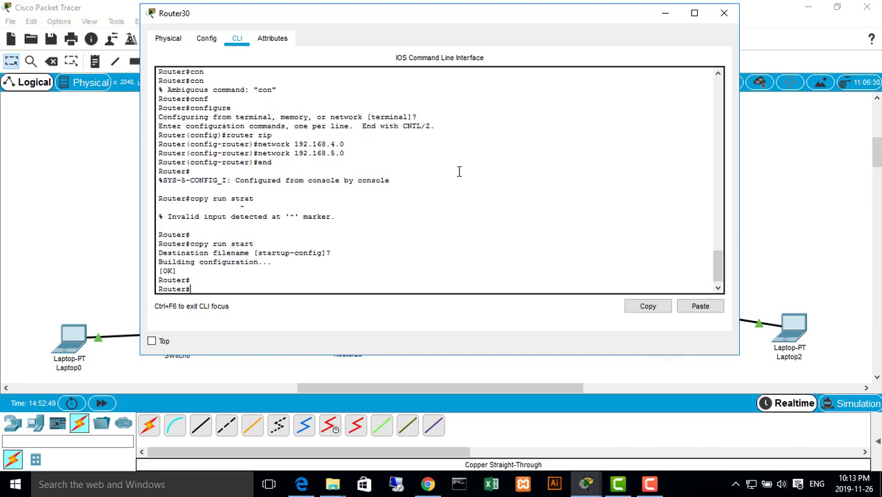
left_click(724, 13)
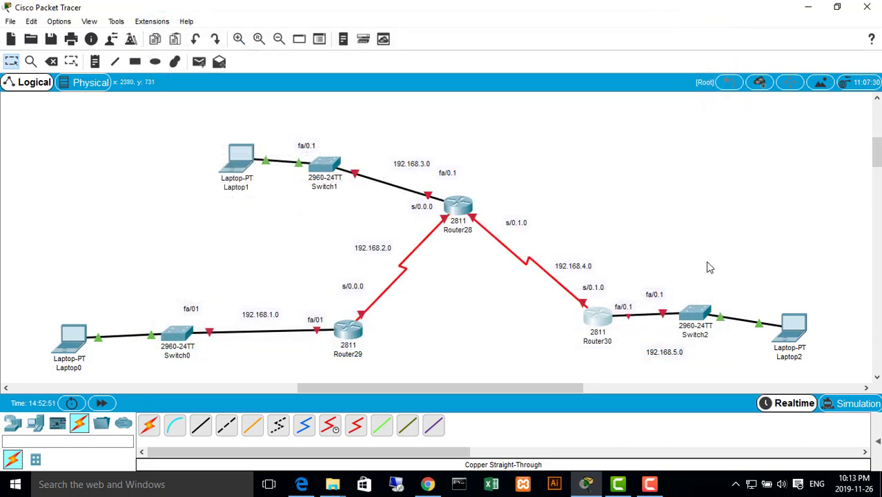
Copy the show ip route command from Task 5 of RIP.pdf in Edge and return to Packet Tracer
left_click(305, 476)
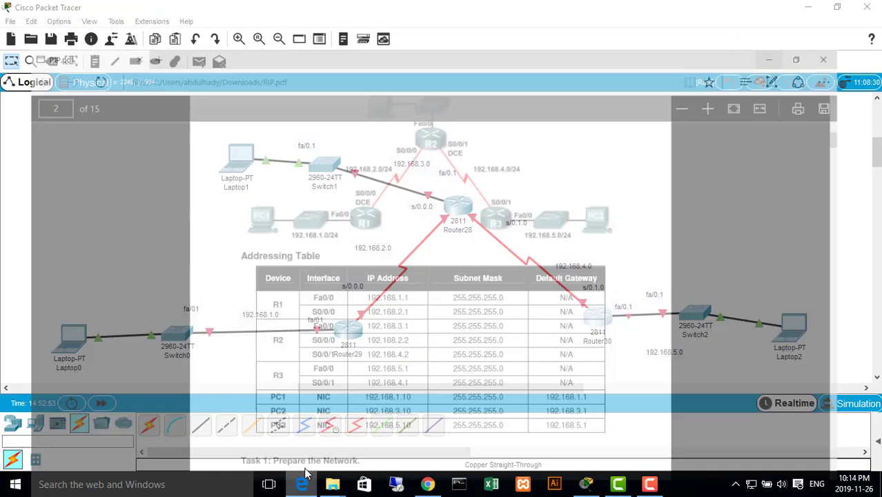
scroll(348, 249, "down", 15)
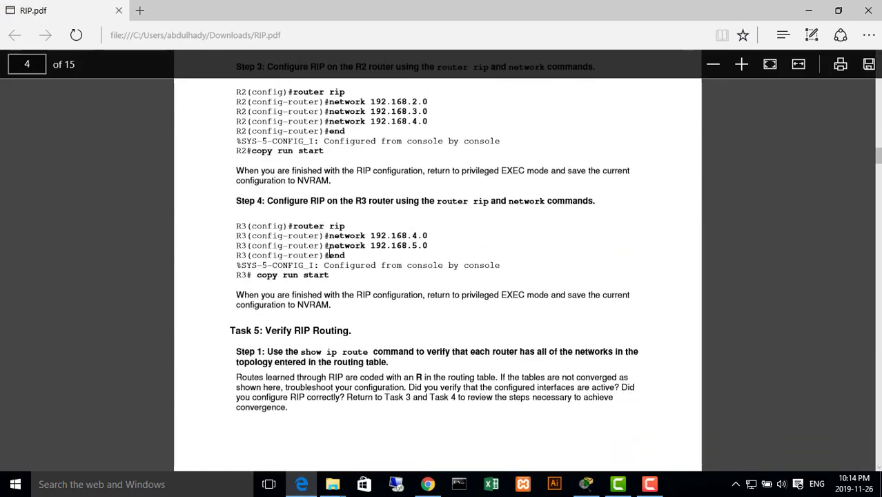
scroll(376, 231, "down", 3)
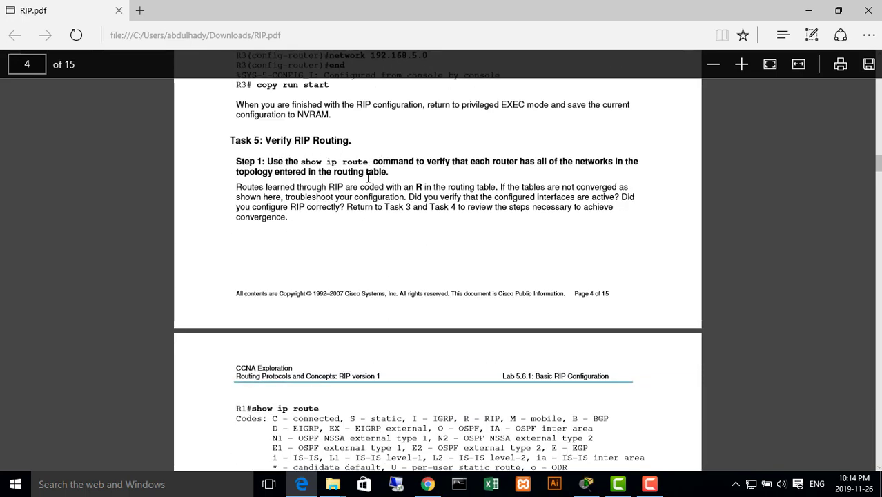
scroll(369, 177, "down", 3)
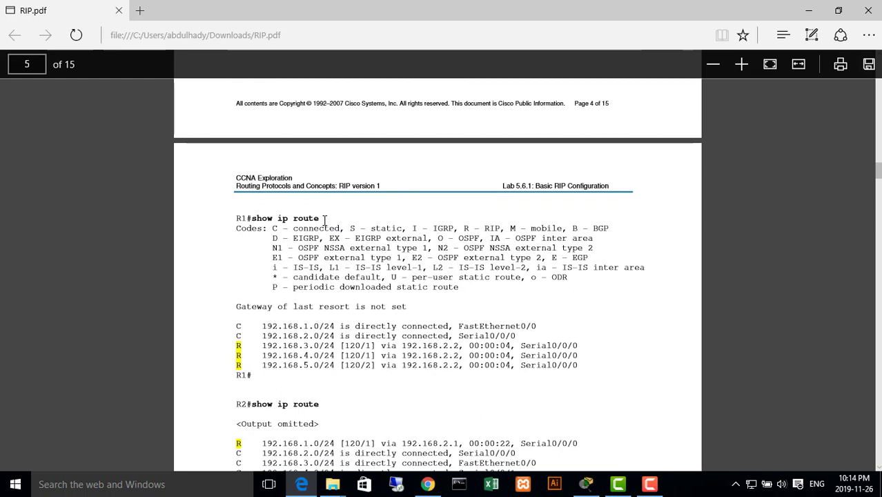
left_click_drag(321, 219, 252, 220)
key("ctrl+c")
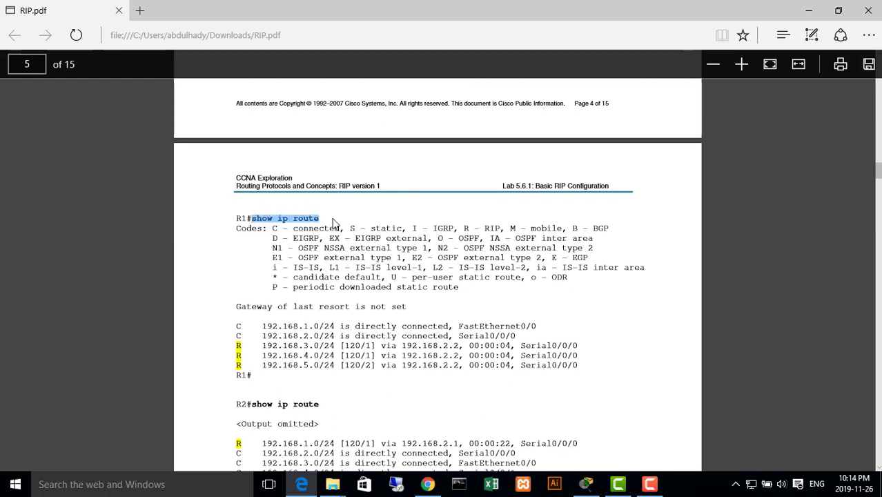
left_click(585, 483)
Try the end command in Router29's terminal and close the router's window
left_click(362, 333)
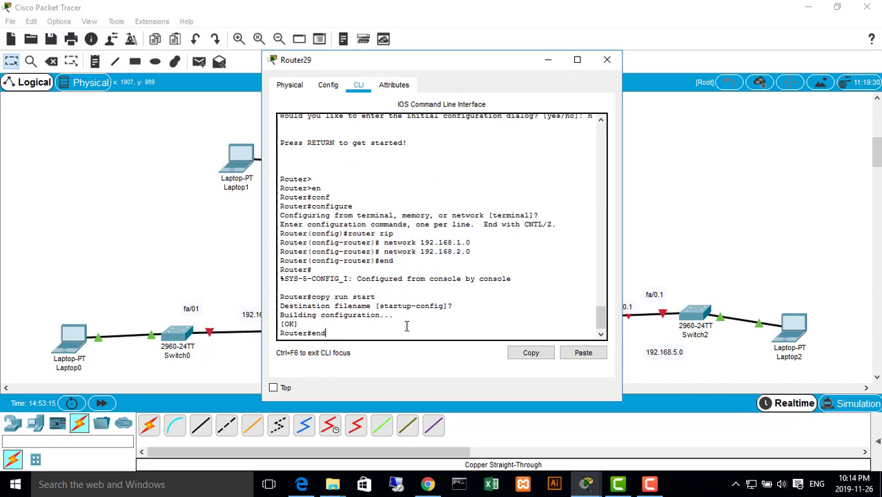
type("end")
key("Return")
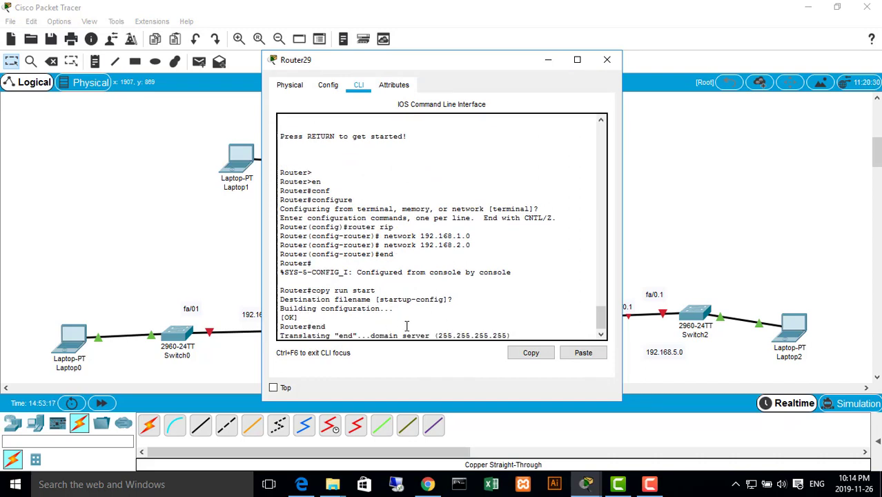
scroll(406, 325, "up", 1)
scroll(415, 327, "down", 2)
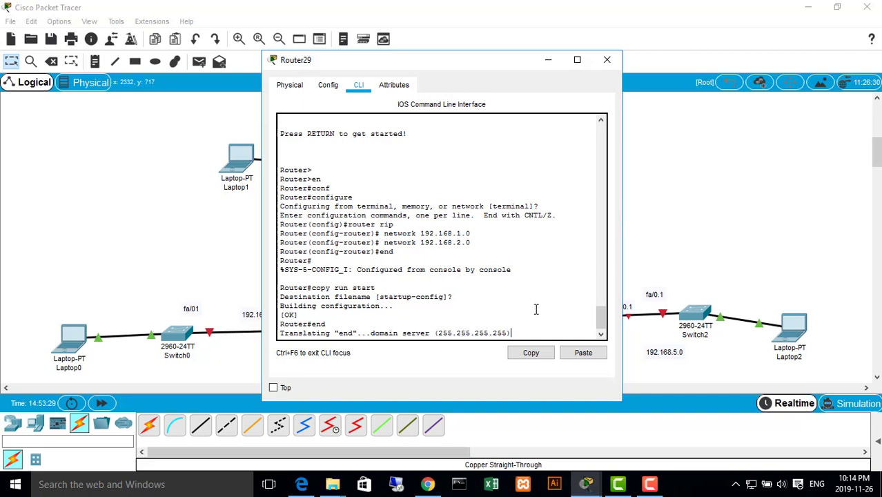
left_click(606, 59)
Run show ip route on Router28 and compare its output with the routing table example in RIP.pdf in Edge
left_click(469, 207)
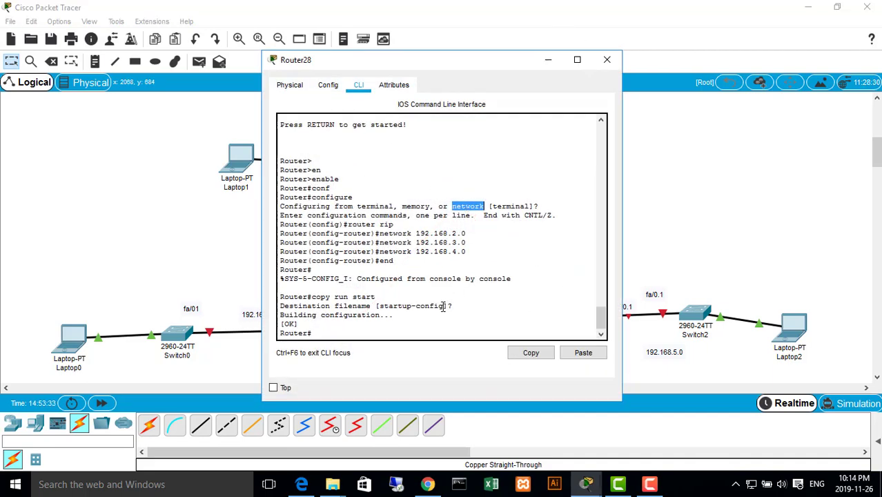
left_click(436, 324)
right_click(435, 319)
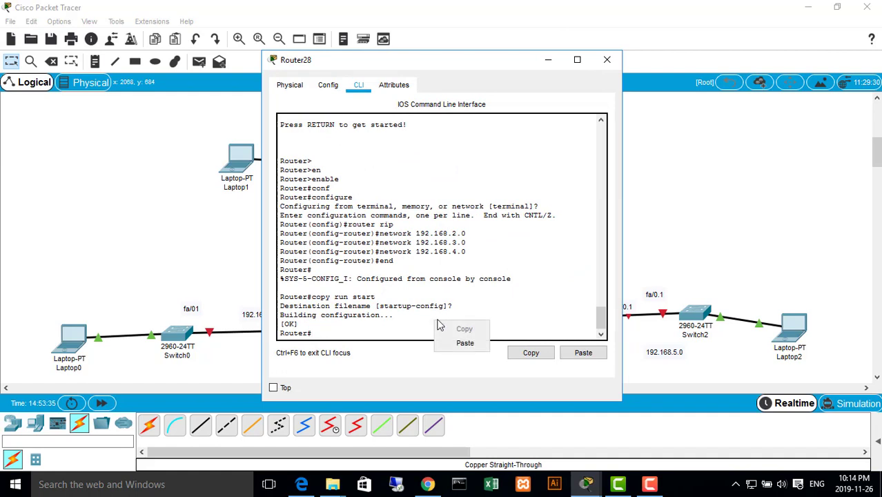
left_click(462, 340)
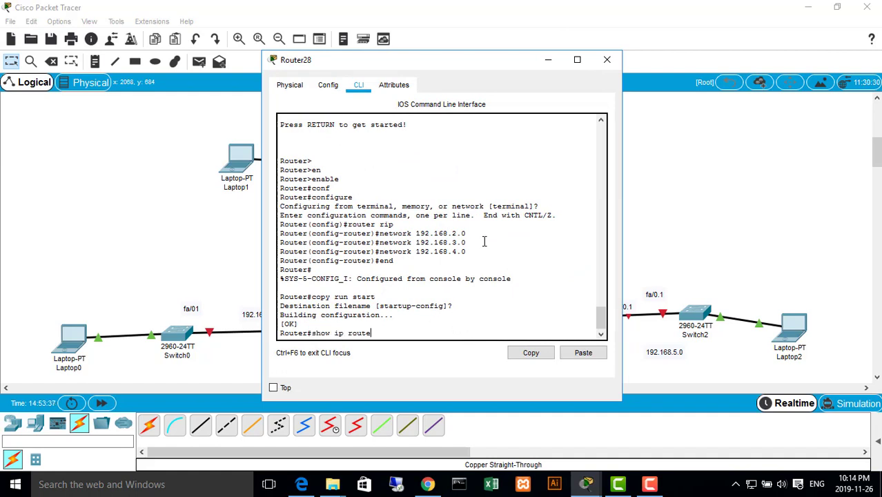
key("Return")
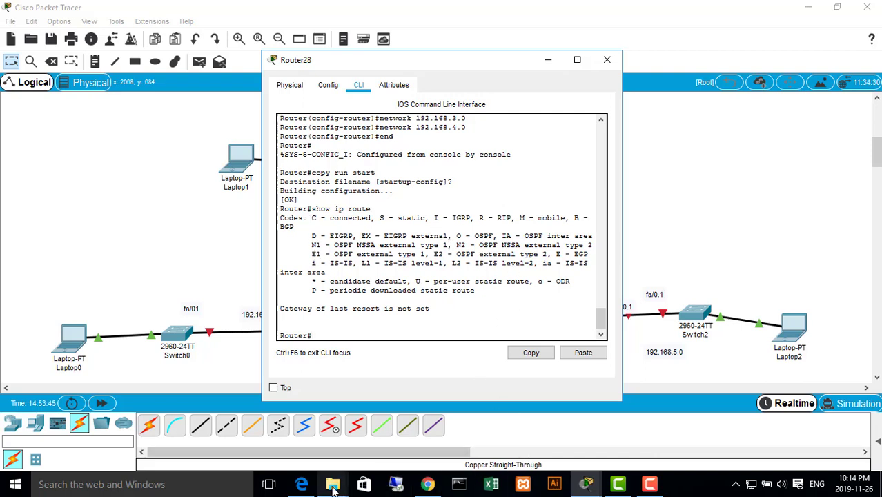
left_click(302, 484)
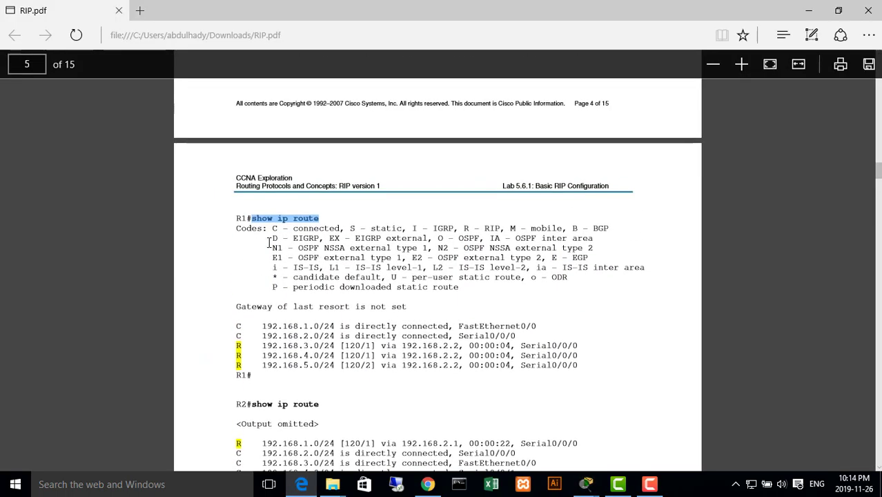
left_click(252, 230)
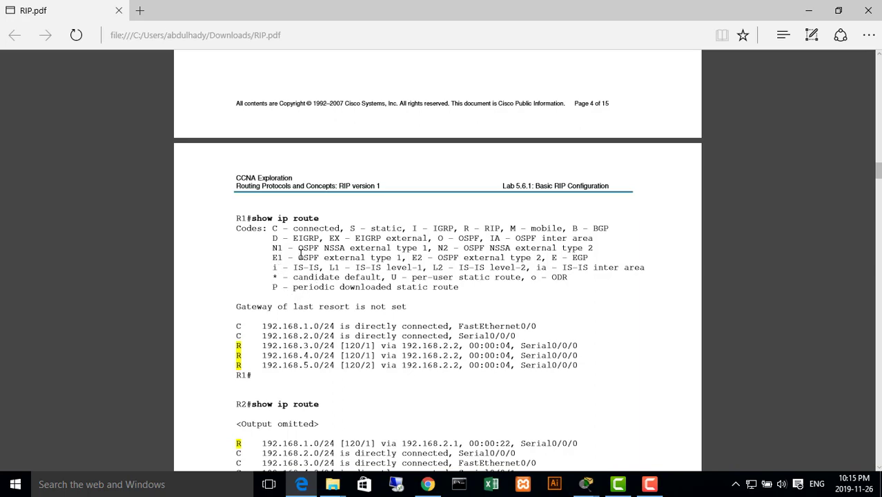
Examine the routing protocol codes in R1's show ip route example in RIP.pdf, including OSPF, EGP, IGRP, RIP and BGP
left_click_drag(296, 248, 611, 249)
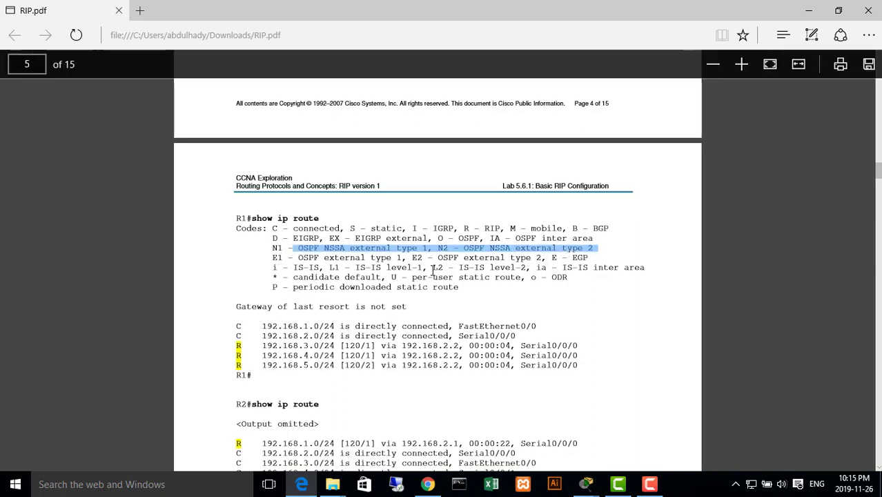
scroll(304, 278, "down", 1)
left_click_drag(298, 196, 599, 194)
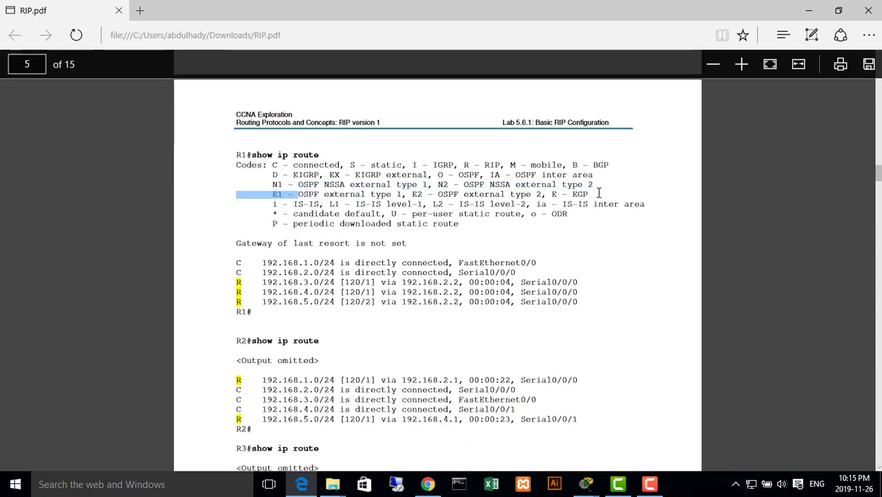
double_click(579, 194)
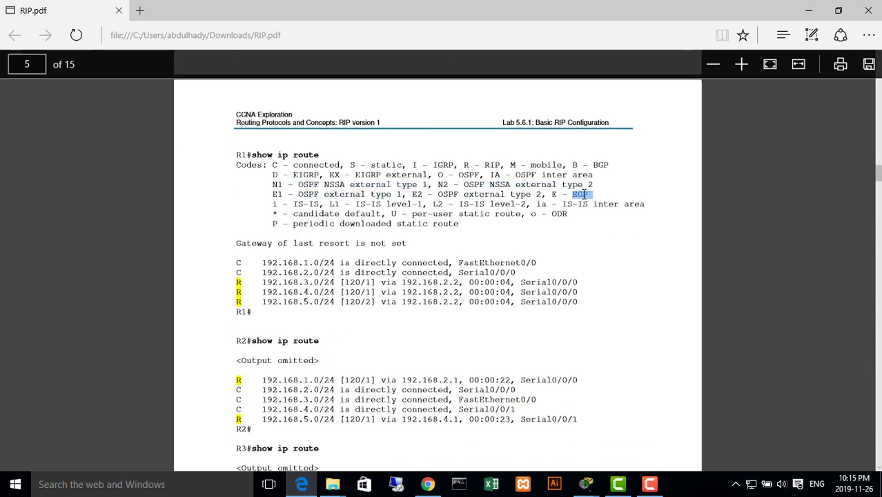
double_click(448, 165)
double_click(492, 166)
double_click(547, 166)
double_click(607, 167)
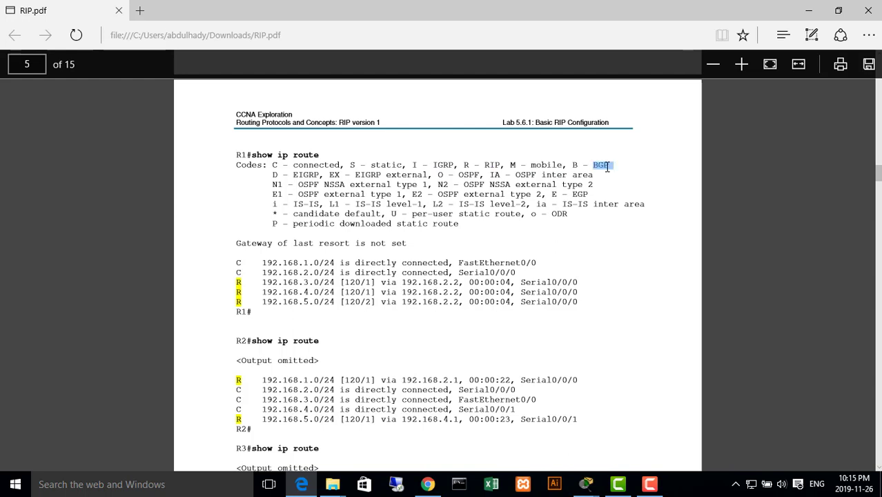
left_click(384, 173)
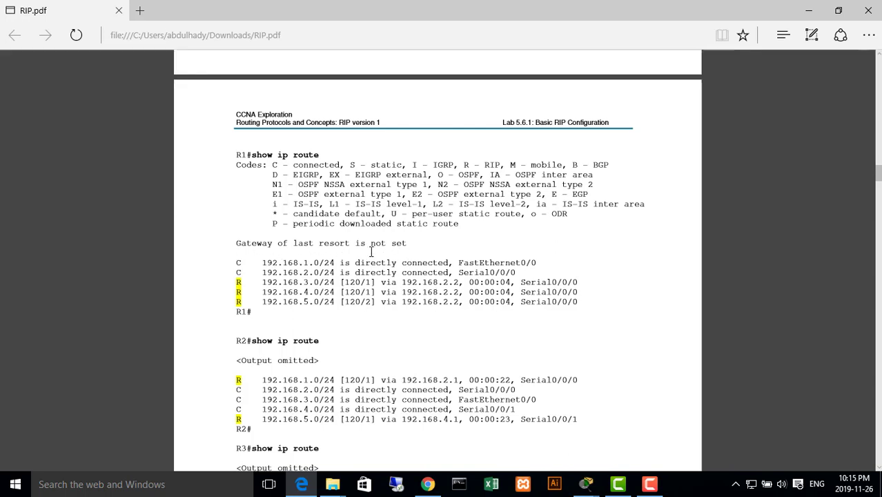
Switch to Router28's terminal in Packet Tracer and review the code legend of its show ip route output
mouse_move(583, 489)
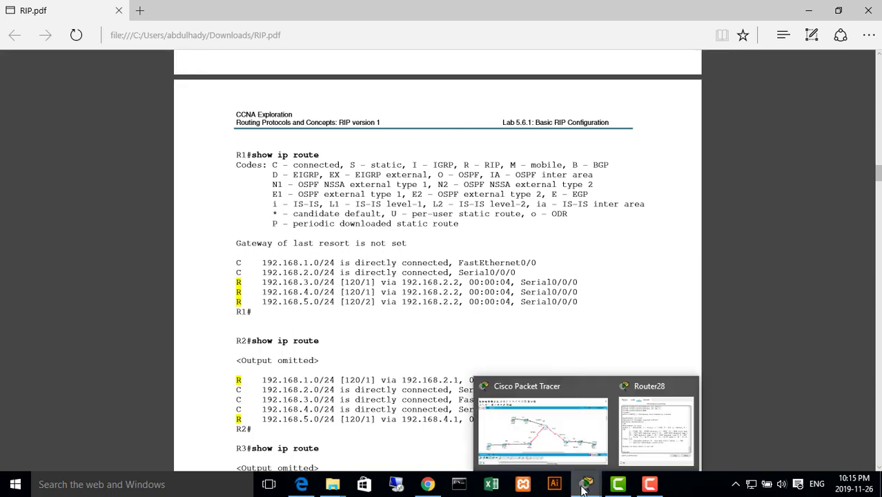
left_click(655, 427)
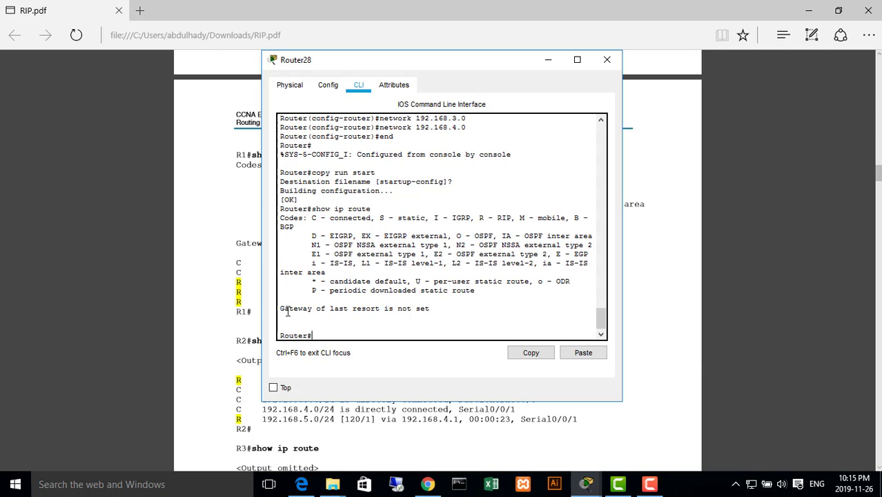
left_click_drag(569, 281, 279, 218)
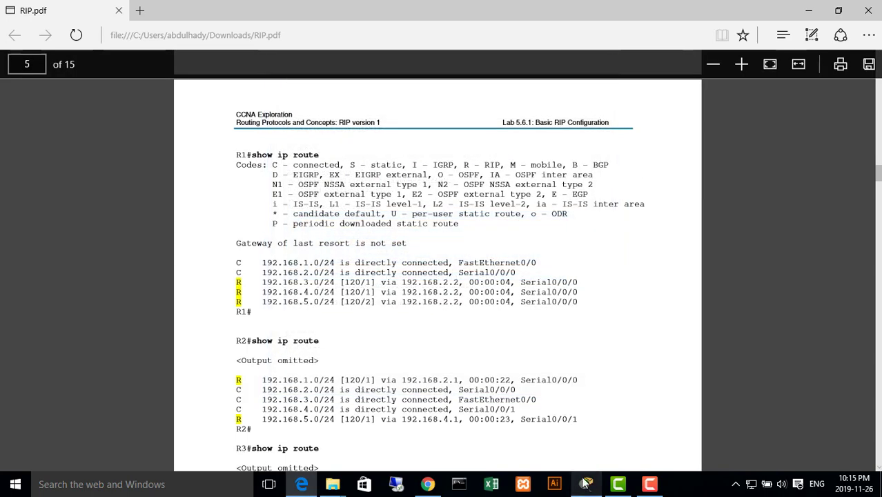
Review the Topology Diagram and the R1 interface addresses in the Addressing Table of RIP.pdf in Edge
scroll(407, 268, "up", 2)
scroll(408, 268, "up", 5)
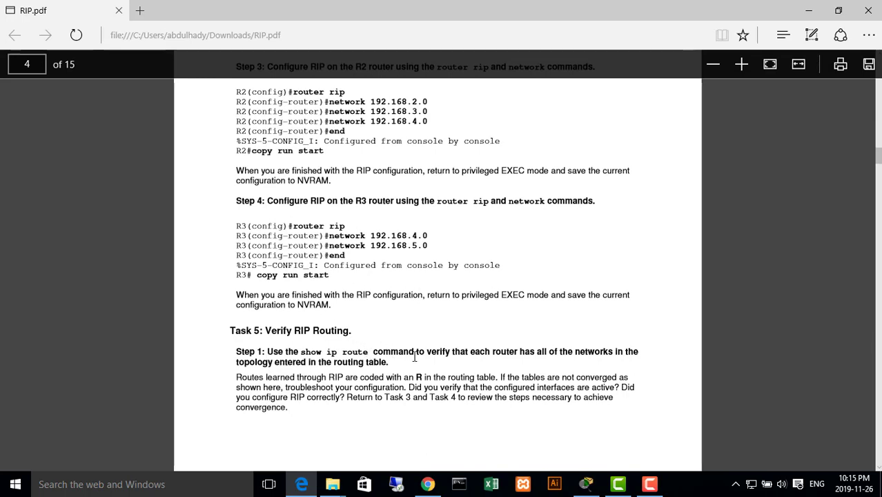
scroll(336, 358, "down", 4)
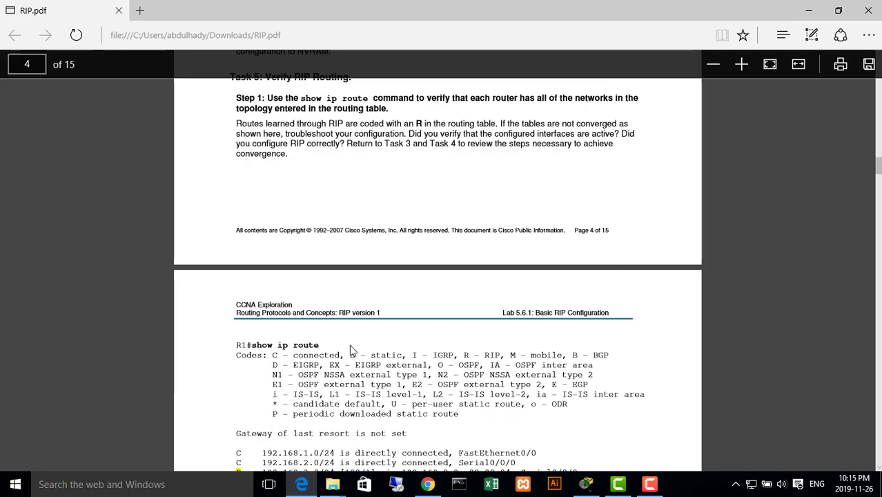
scroll(352, 345, "up", 4)
scroll(353, 342, "up", 10)
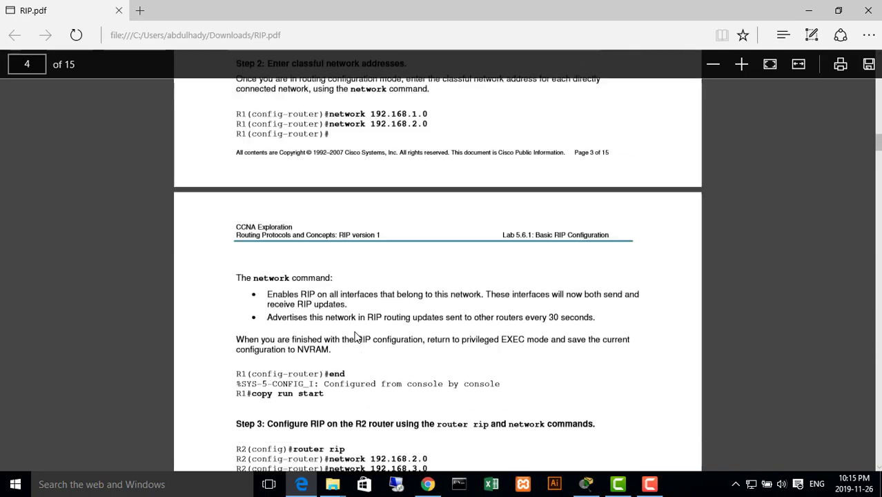
scroll(357, 338, "up", 15)
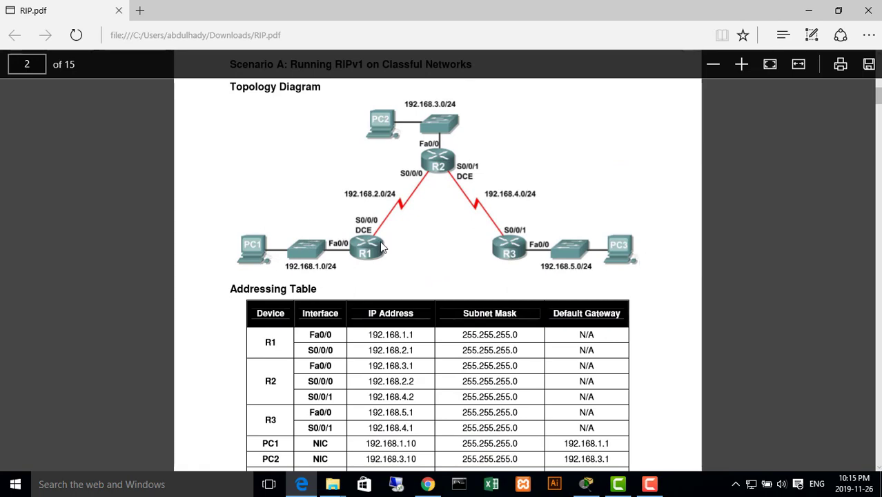
scroll(542, 276, "down", 2)
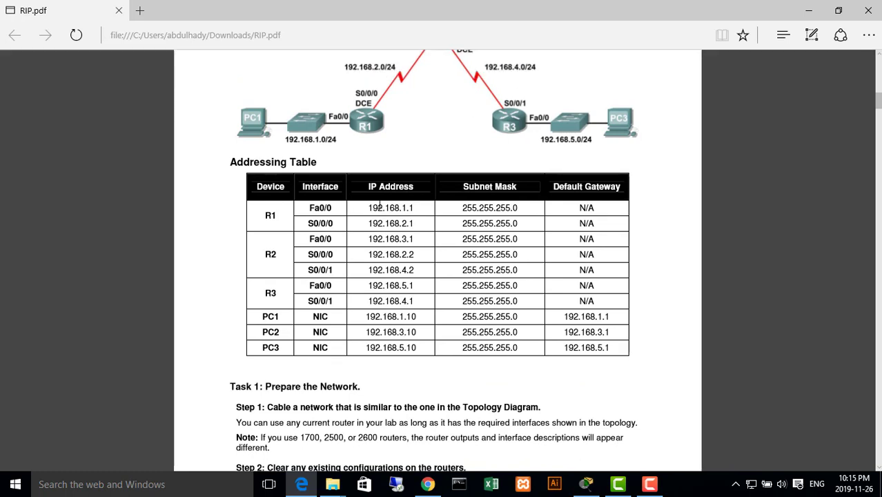
left_click_drag(302, 186, 327, 186)
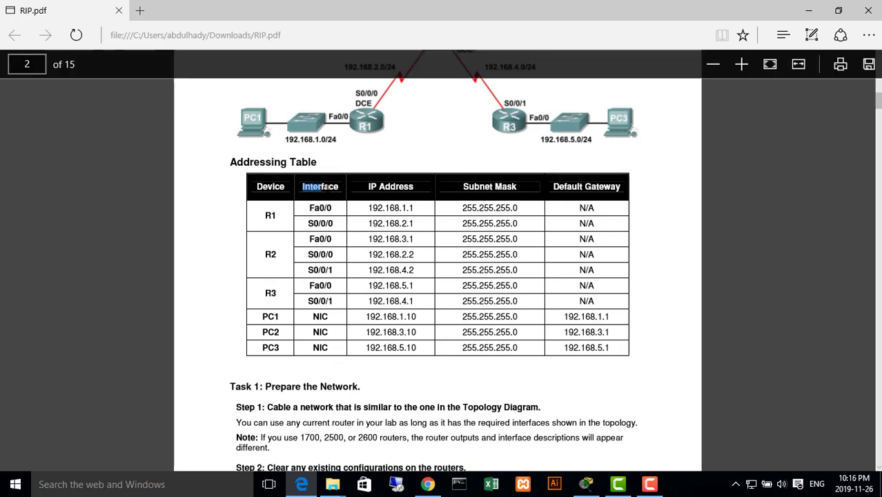
left_click(337, 186)
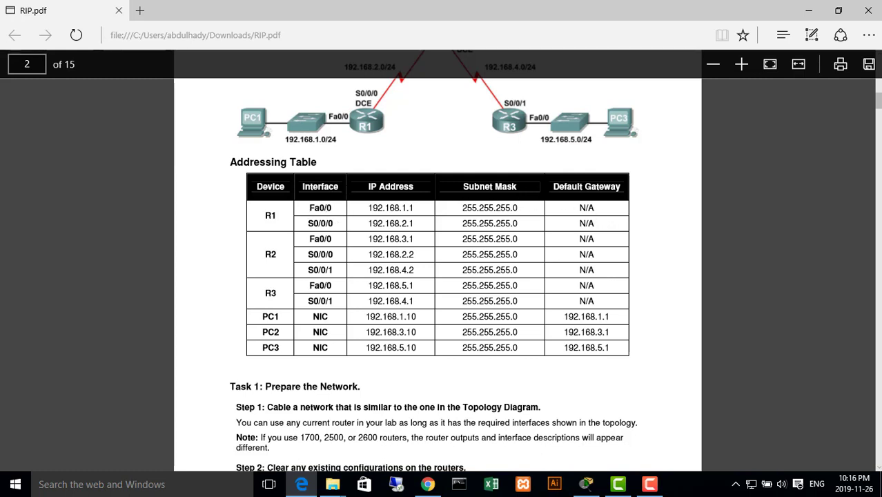
left_click_drag(307, 223, 416, 225)
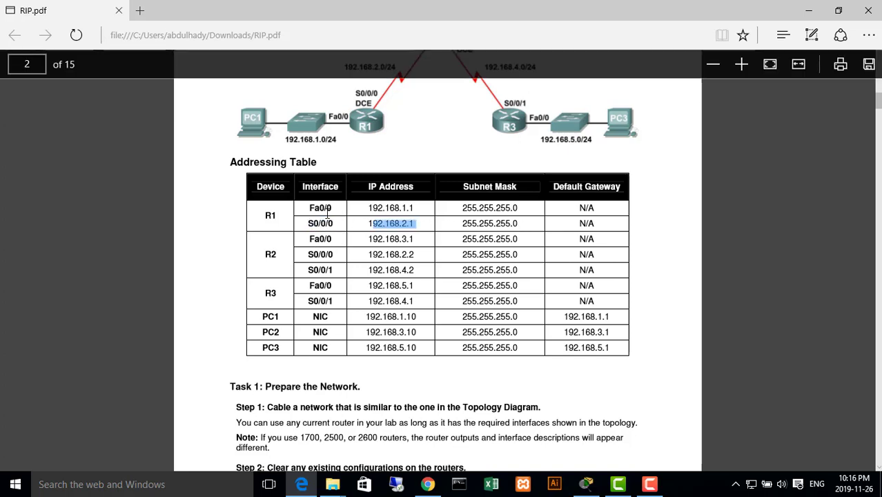
left_click_drag(266, 216, 281, 219)
left_click(296, 250)
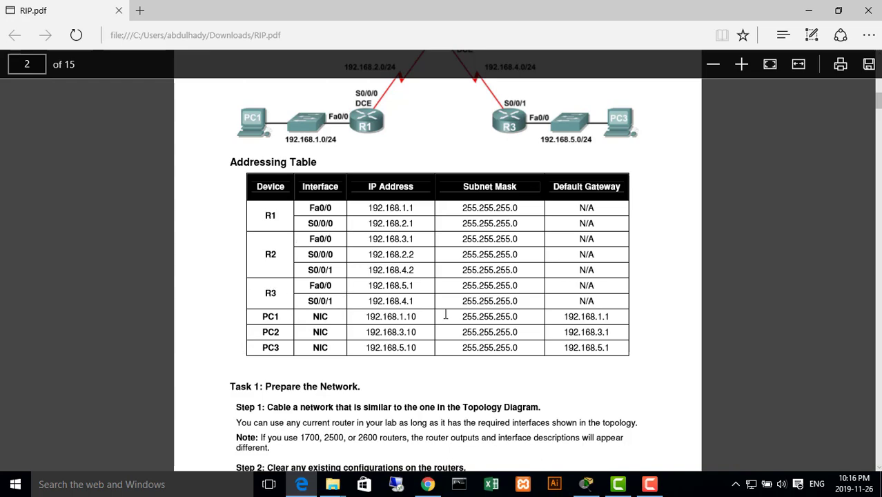
Read through the RIP verification steps in RIP.pdf covering show ip route, show ip protocols and debug ip rip
scroll(447, 311, "down", 5)
scroll(445, 276, "down", 20)
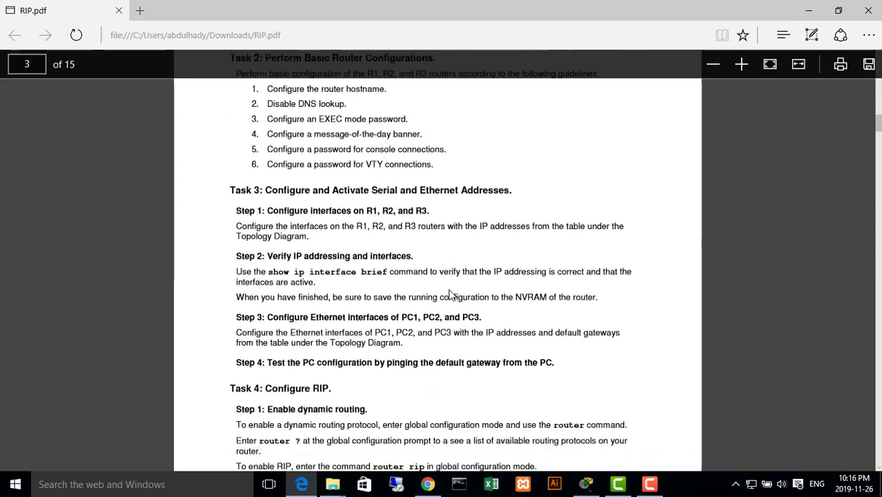
scroll(430, 286, "down", 5)
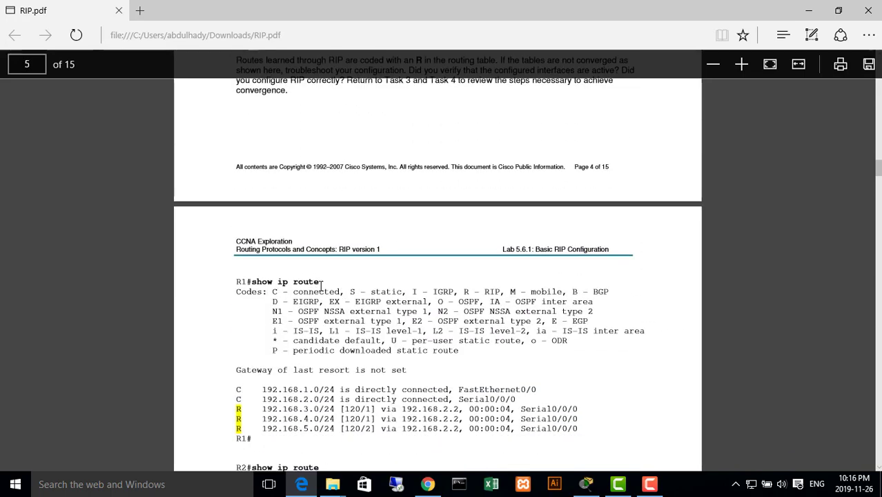
left_click_drag(319, 282, 263, 289)
scroll(332, 284, "down", 12)
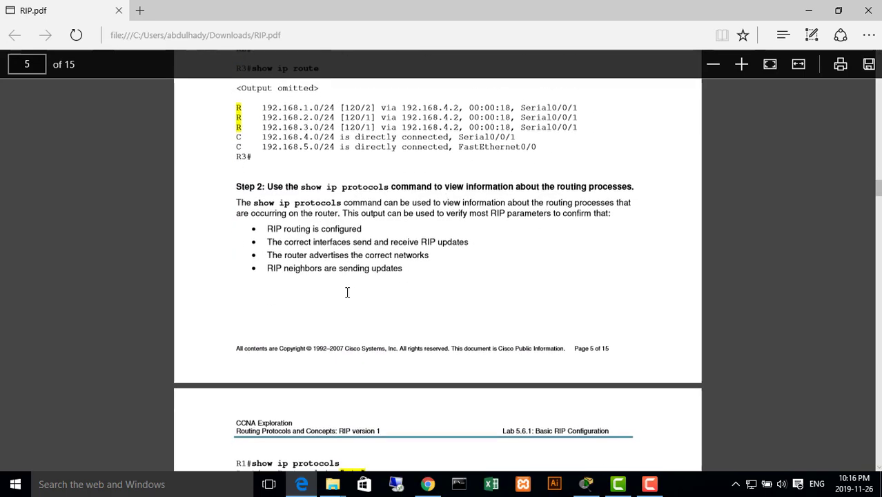
scroll(367, 297, "down", 3)
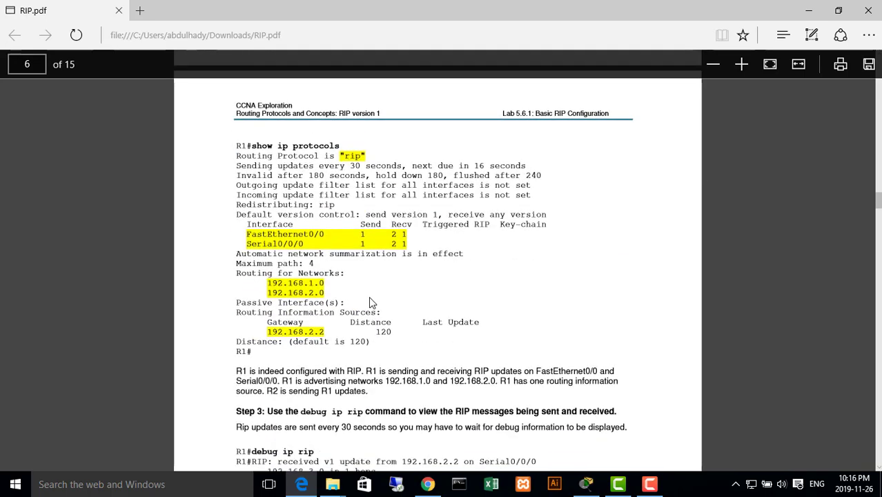
scroll(401, 272, "down", 8)
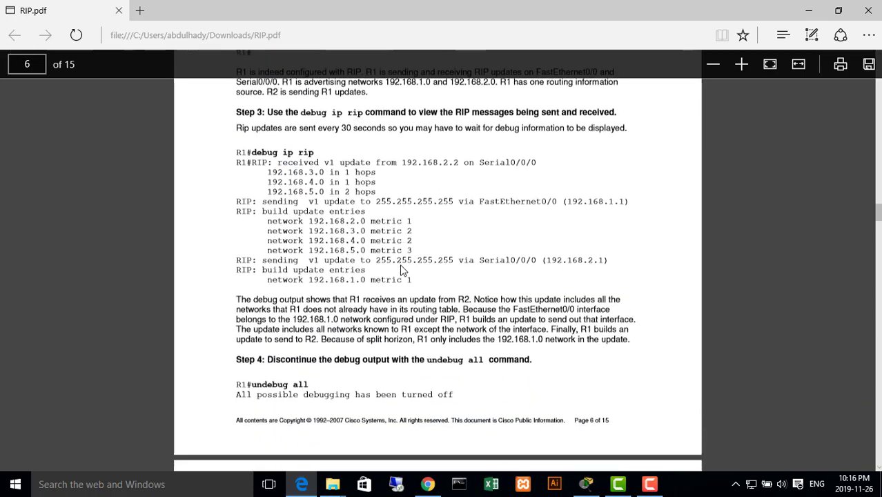
Skim pages 8 to 11 of RIP.pdf for removing RIP, reconfiguring it with passive interfaces and verifying the routing
scroll(404, 260, "down", 20)
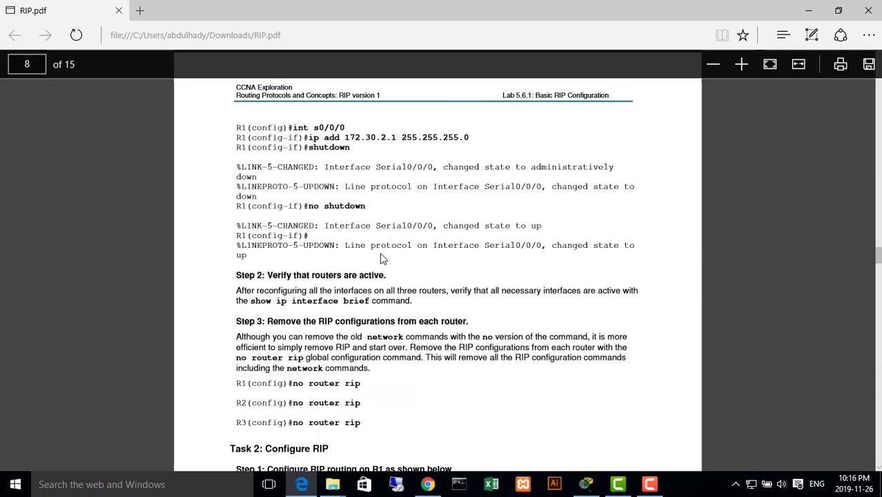
scroll(406, 279, "down", 8)
scroll(417, 298, "down", 6)
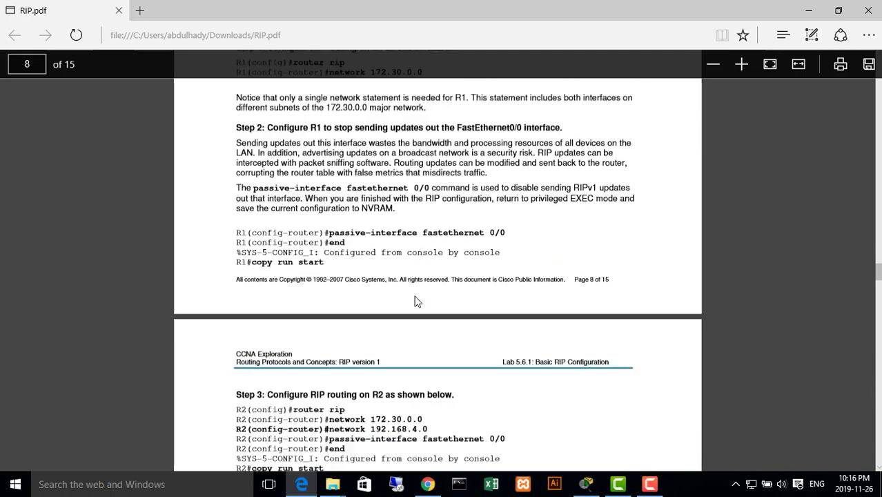
scroll(391, 304, "down", 9)
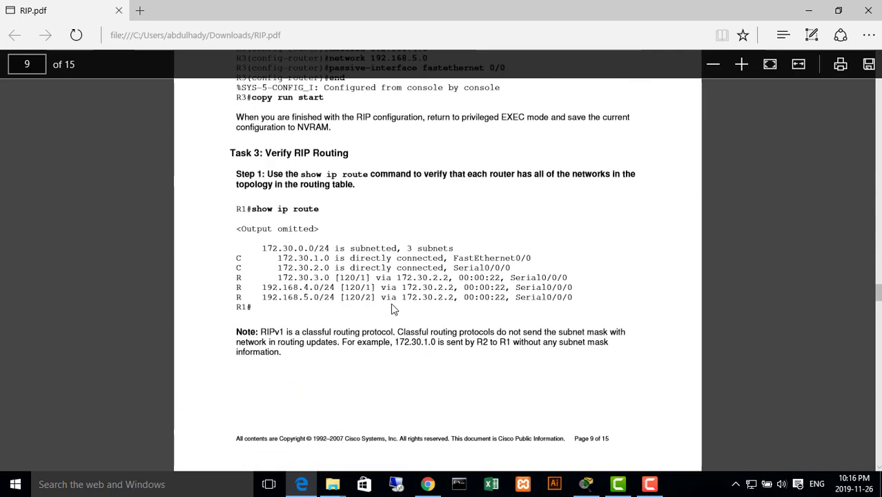
scroll(373, 251, "down", 3)
scroll(352, 257, "down", 6)
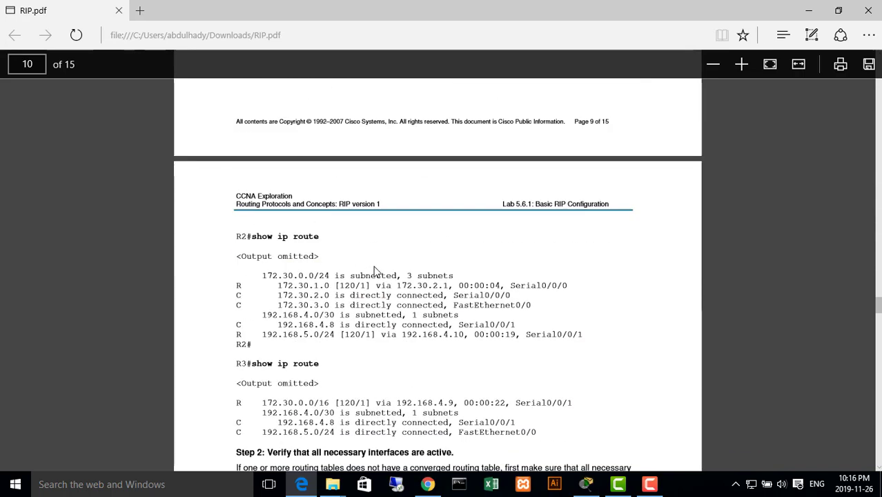
scroll(376, 270, "down", 16)
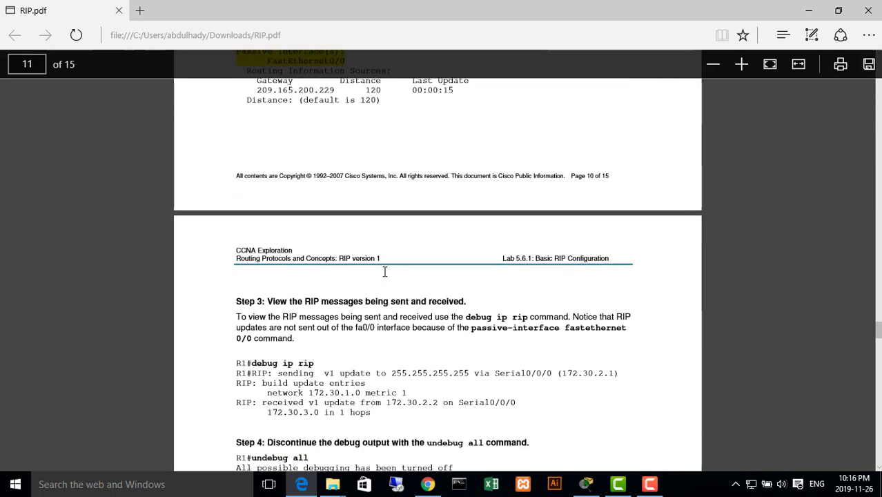
scroll(385, 272, "down", 7)
scroll(483, 283, "up", 1)
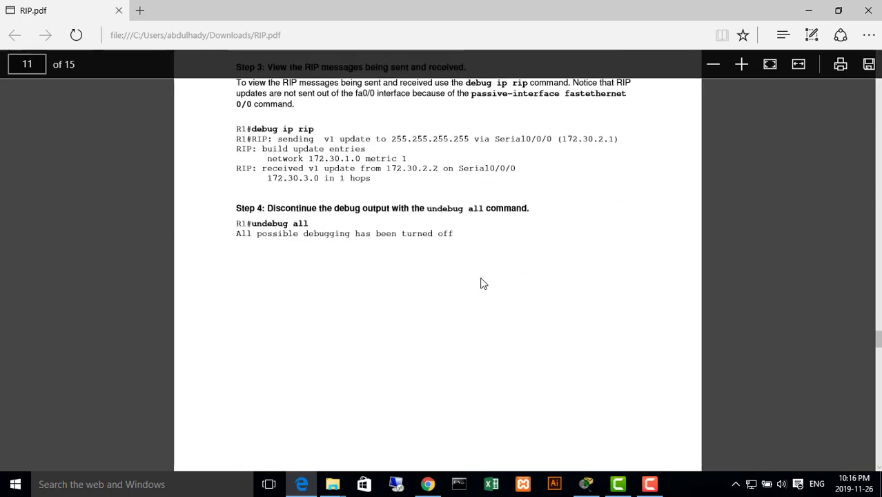
scroll(483, 284, "up", 10)
Return to Packet Tracer, open Router28's terminal and enter global configuration mode with en and configure, accepting the default terminal source
left_click(795, 4)
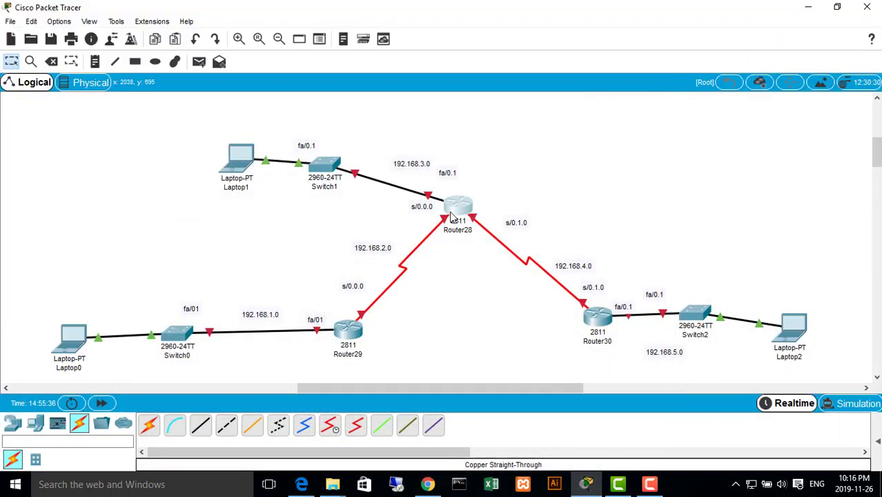
left_click(460, 207)
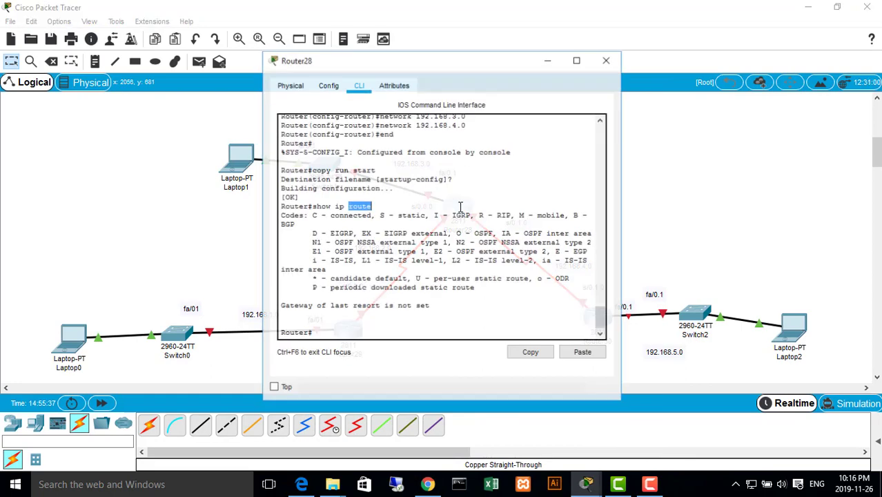
left_click(459, 328)
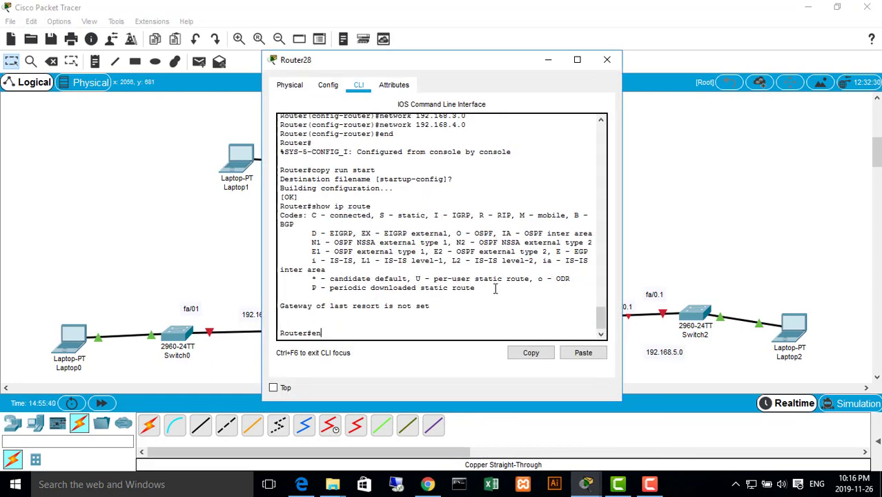
type("en")
key("Return")
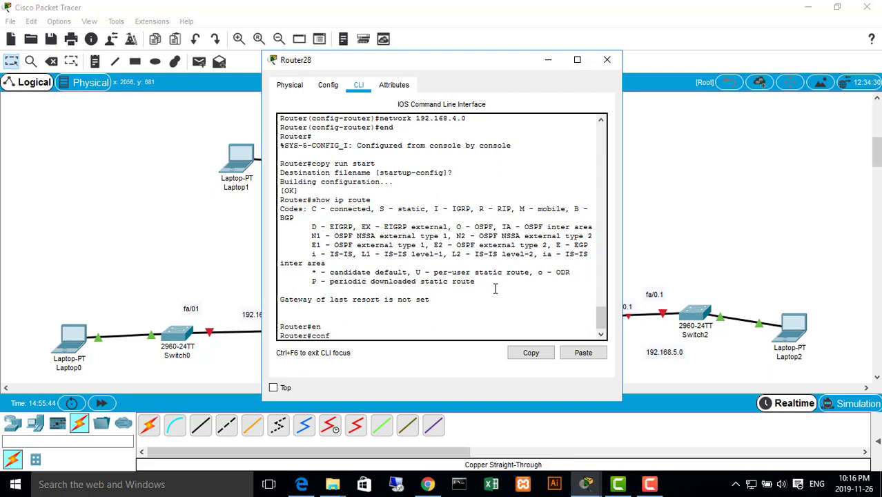
type("conf")
key("Tab")
key("Return")
key("Return")
key("Return")
key("Return")
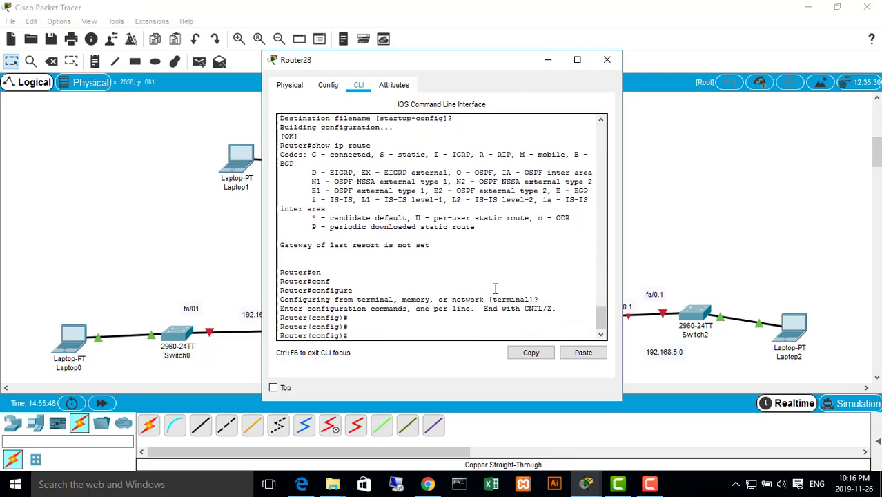
Try to complete the abbreviations fa, fas and fa 0 at Router28's global configuration prompt
key("Tab")
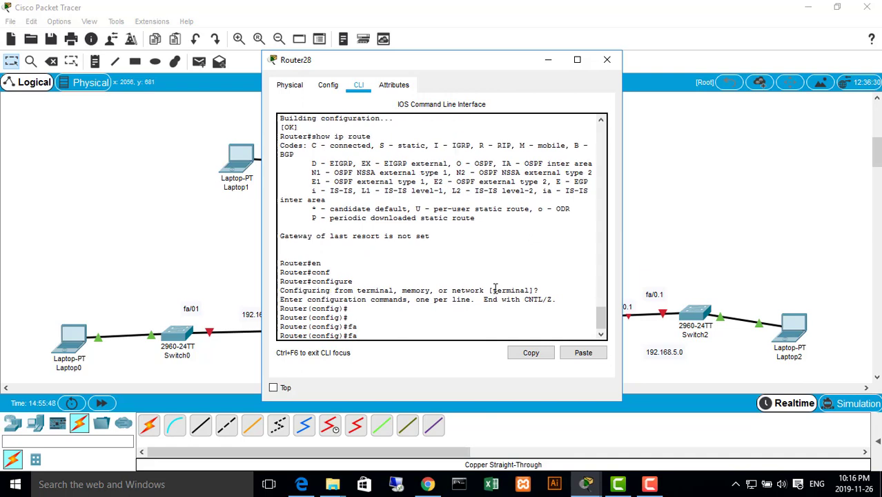
type("s")
key("Tab")
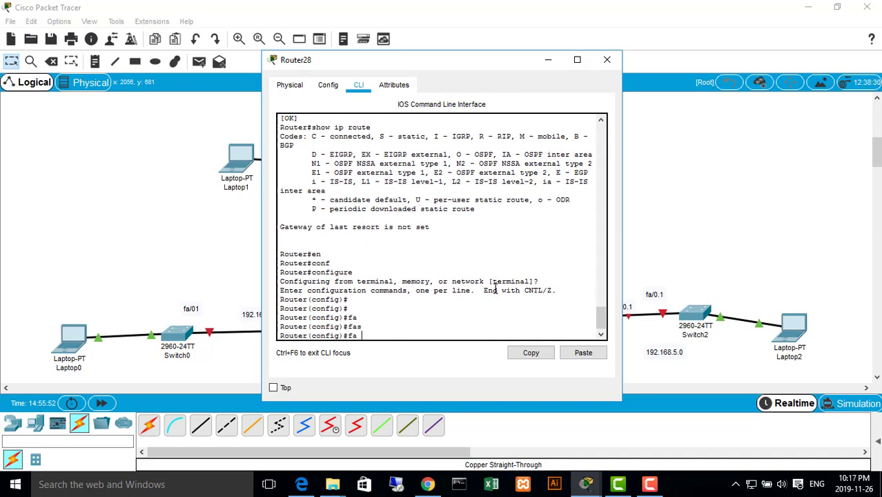
type("0")
key("Tab")
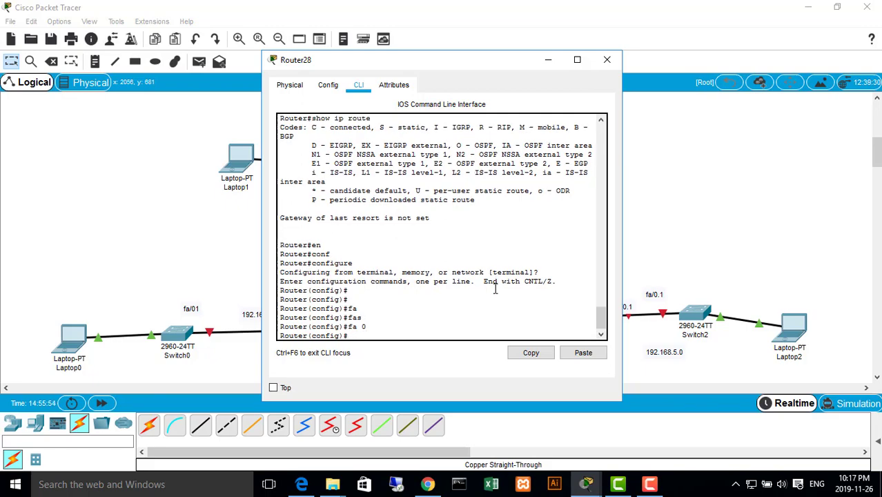
Switch to RIP.pdf in Edge and read the RIP configuration and verification steps on pages 8 to 10, including show ip protocols
left_click(547, 61)
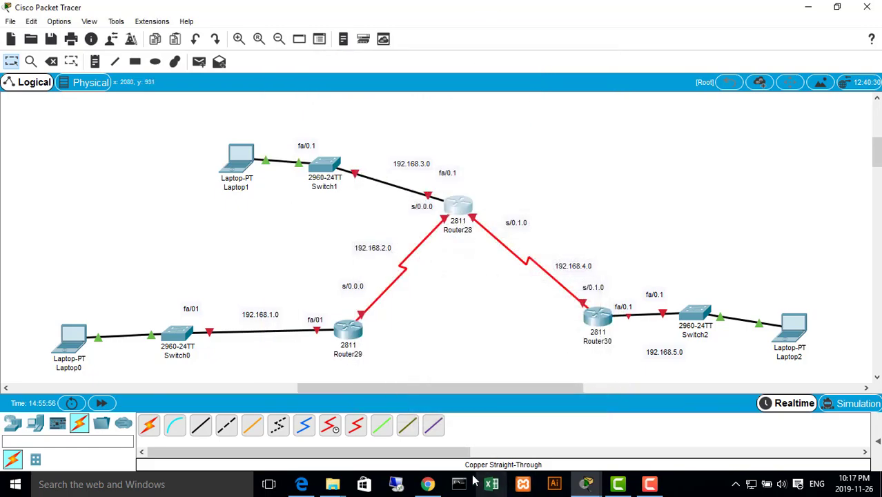
left_click(309, 487)
scroll(359, 290, "up", 10)
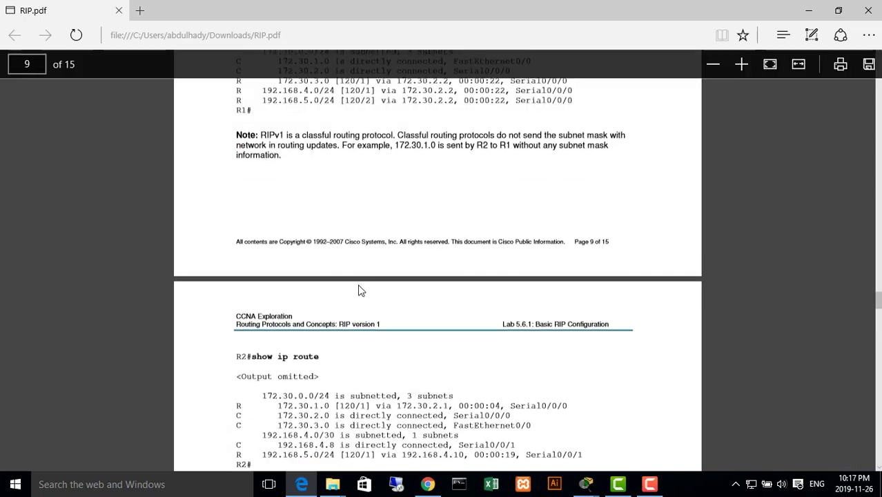
scroll(365, 324, "up", 8)
scroll(349, 312, "down", 10)
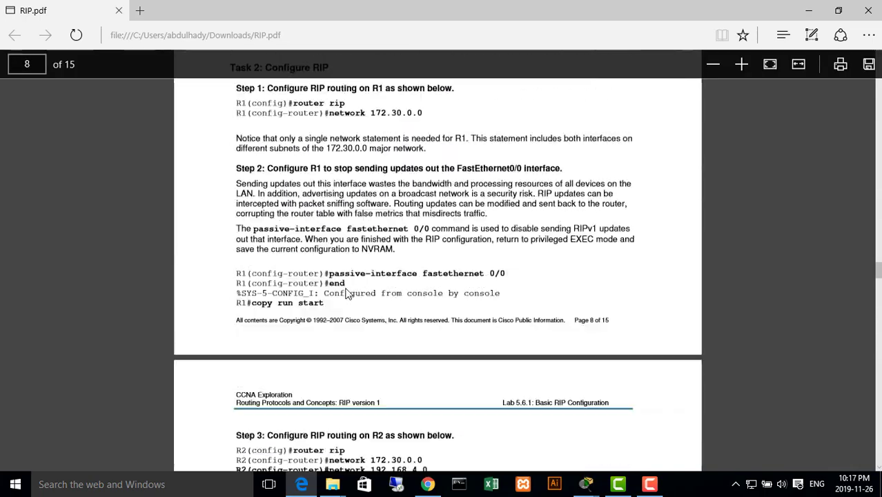
scroll(370, 285, "down", 5)
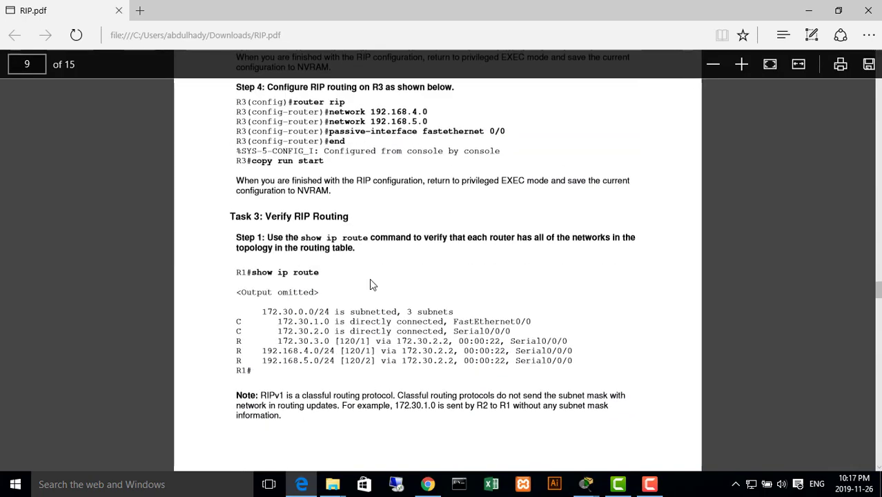
scroll(372, 304, "down", 5)
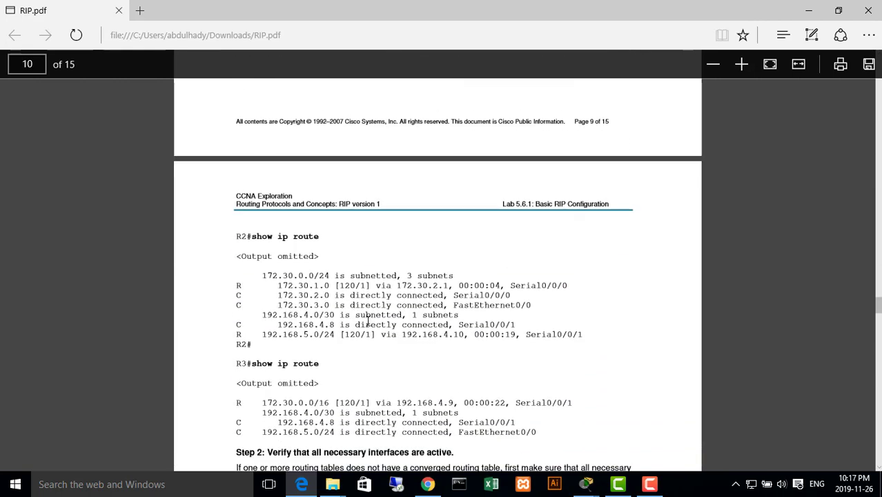
scroll(324, 356, "down", 5)
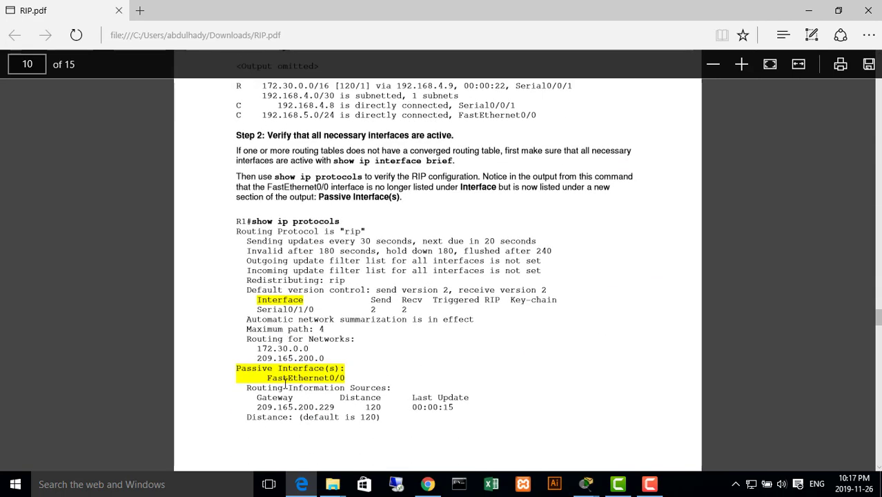
Try the interface name copied from RIP.pdf as the command FastEthernet0/1 in Router28's global configuration mode, and leave the mode with end
left_click_drag(268, 379, 348, 379)
key("ctrl+c")
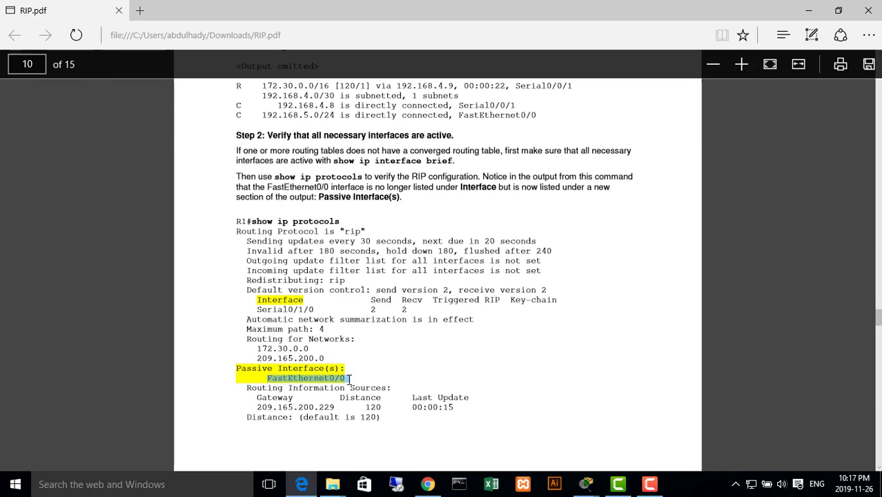
mouse_move(591, 476)
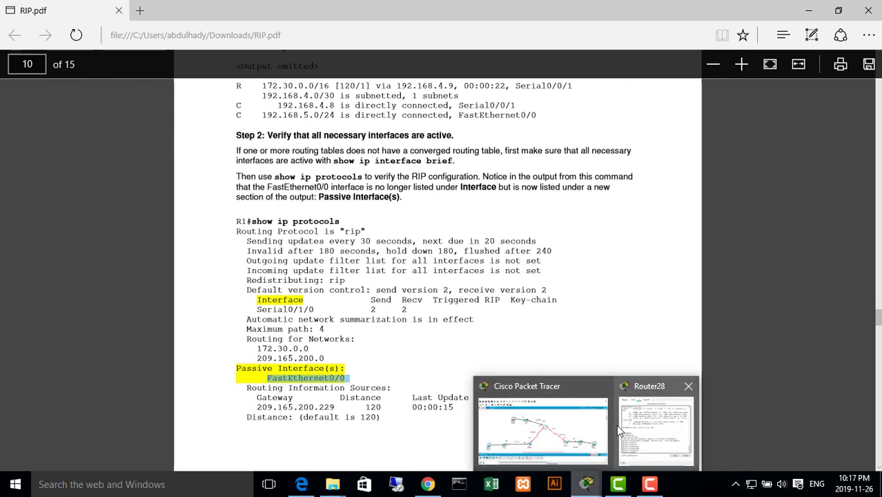
left_click(638, 427)
right_click(428, 335)
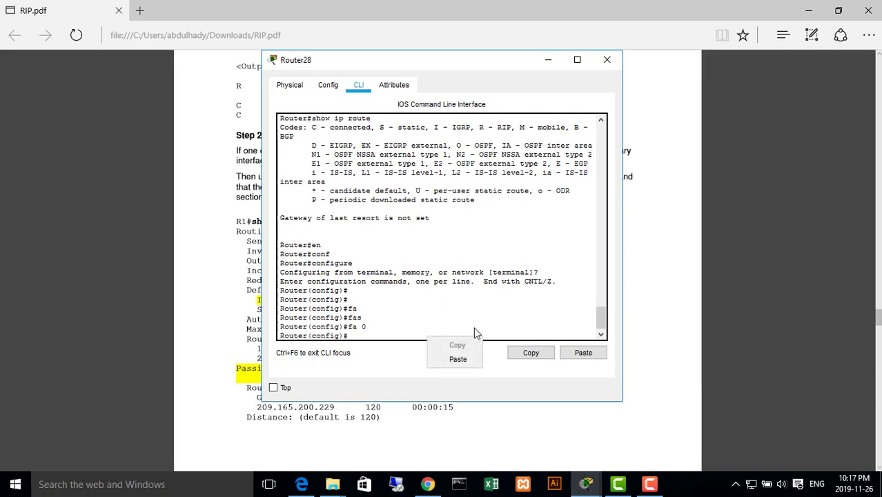
left_click(446, 360)
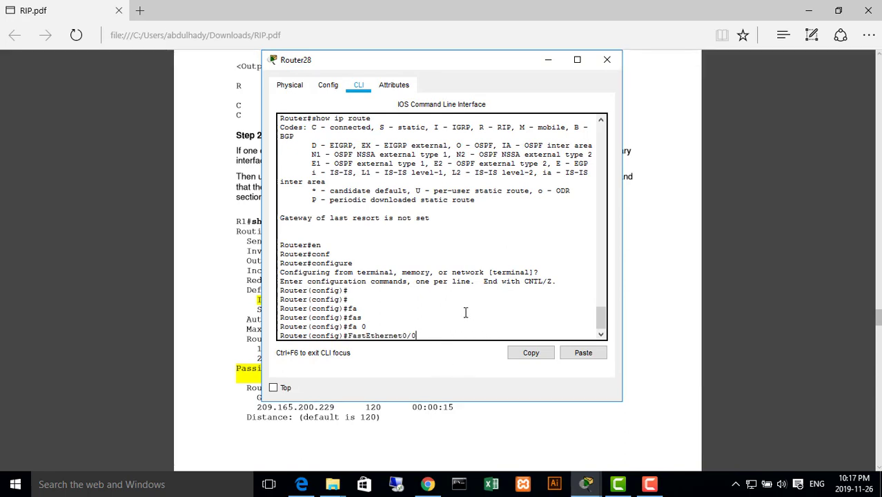
key("Return")
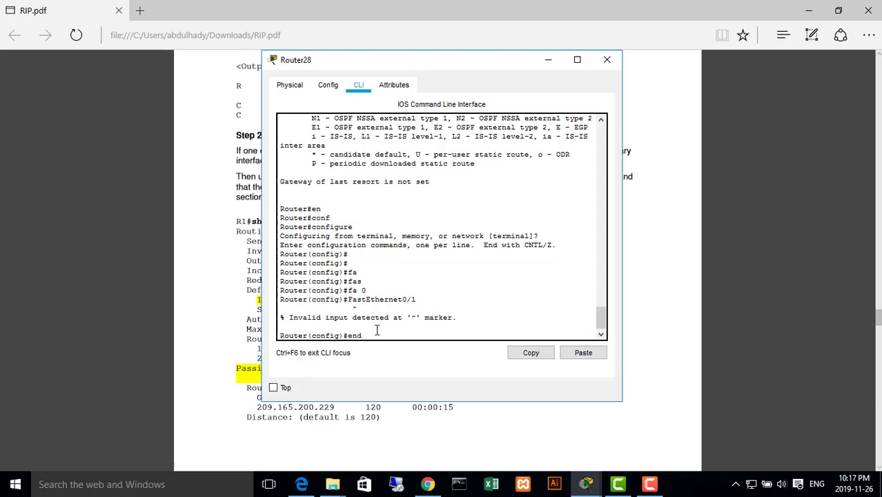
type("end")
key("Return")
Try the copied interface name FastEthernet0/0 as a command in Router28's privileged mode and close the router's window
scroll(377, 331, "up", 2)
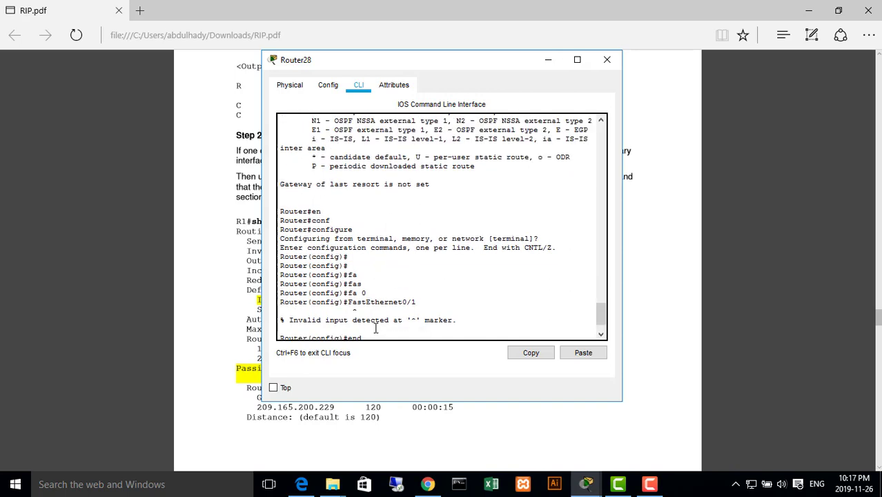
right_click(377, 332)
left_click(426, 352)
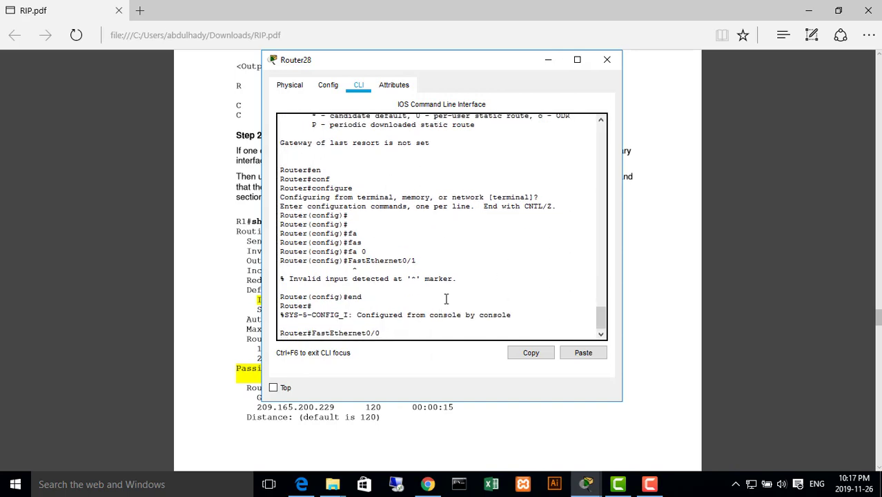
key("Return")
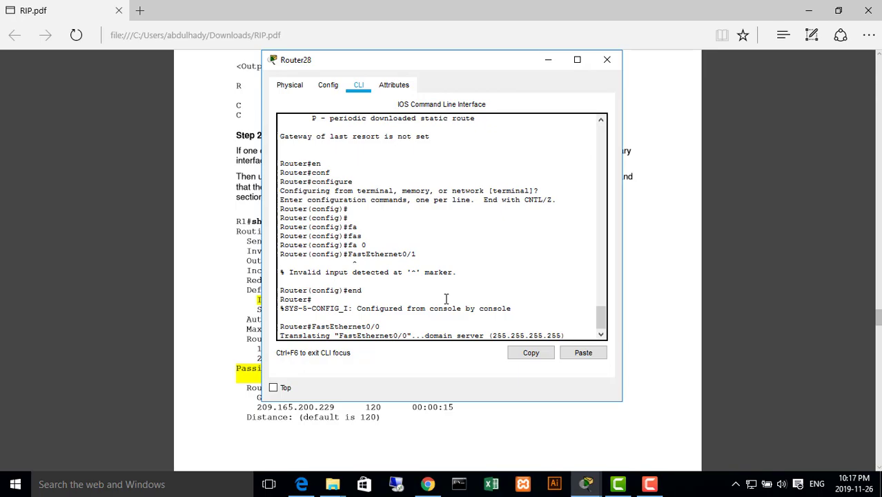
left_click(606, 60)
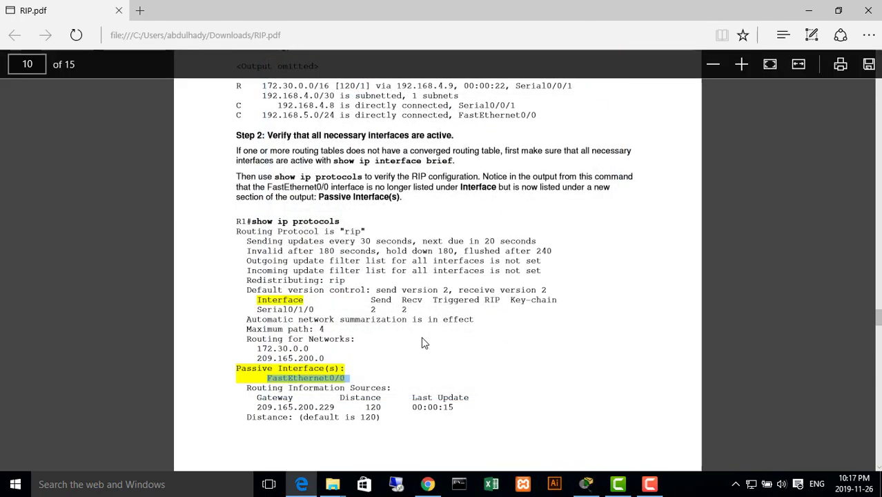
Examine Scenario B's Topology Diagram and Addressing Table on page 7 of RIP.pdf, going through the router and PC IP addresses
scroll(424, 283, "up", 5)
scroll(427, 294, "up", 20)
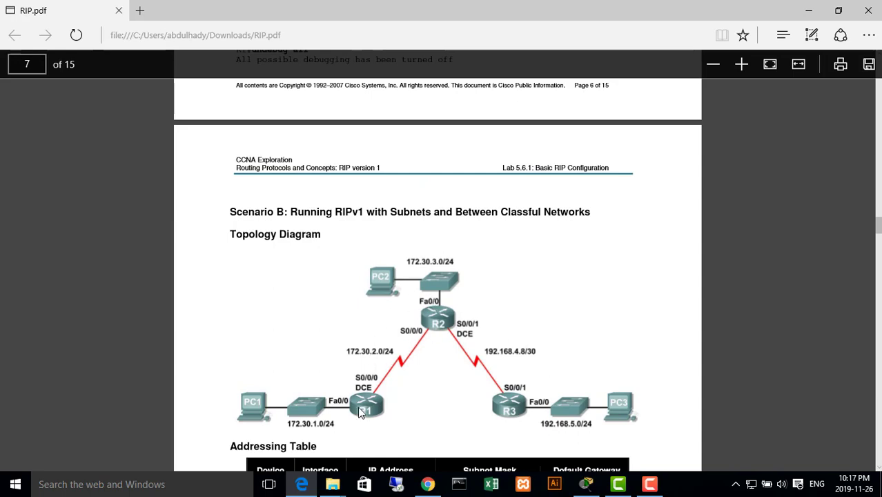
scroll(438, 278, "down", 5)
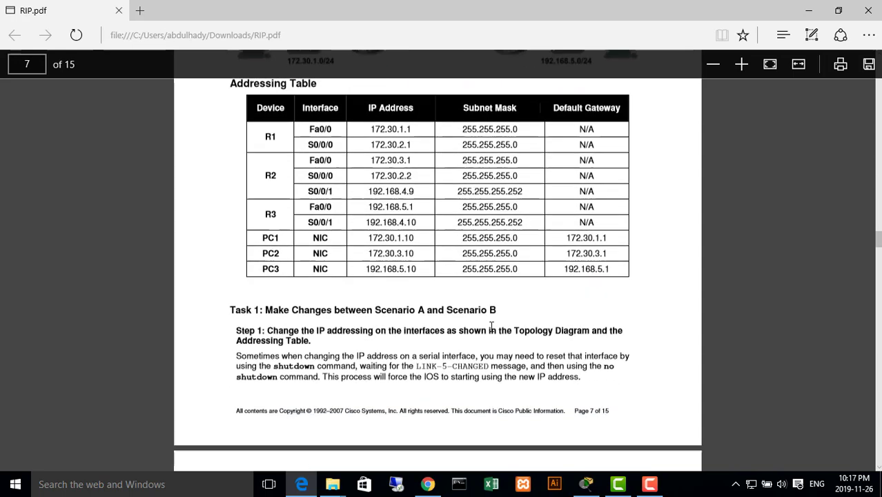
scroll(438, 278, "up", 1)
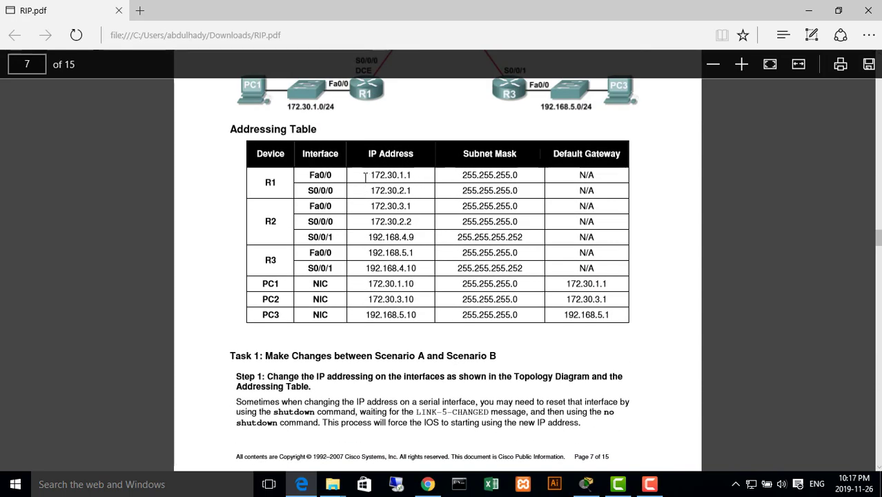
left_click_drag(369, 178, 410, 177)
left_click_drag(379, 207, 441, 207)
left_click_drag(370, 252, 424, 257)
left_click_drag(365, 298, 417, 301)
left_click(411, 319)
scroll(532, 246, "up", 5)
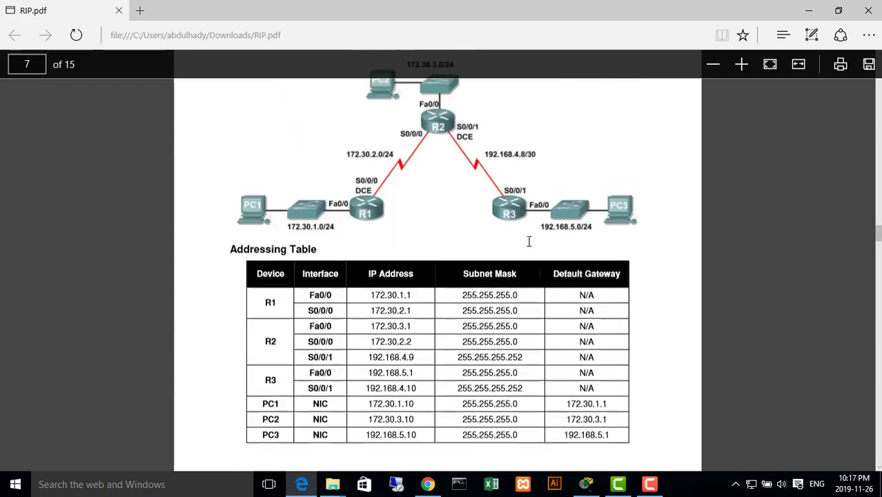